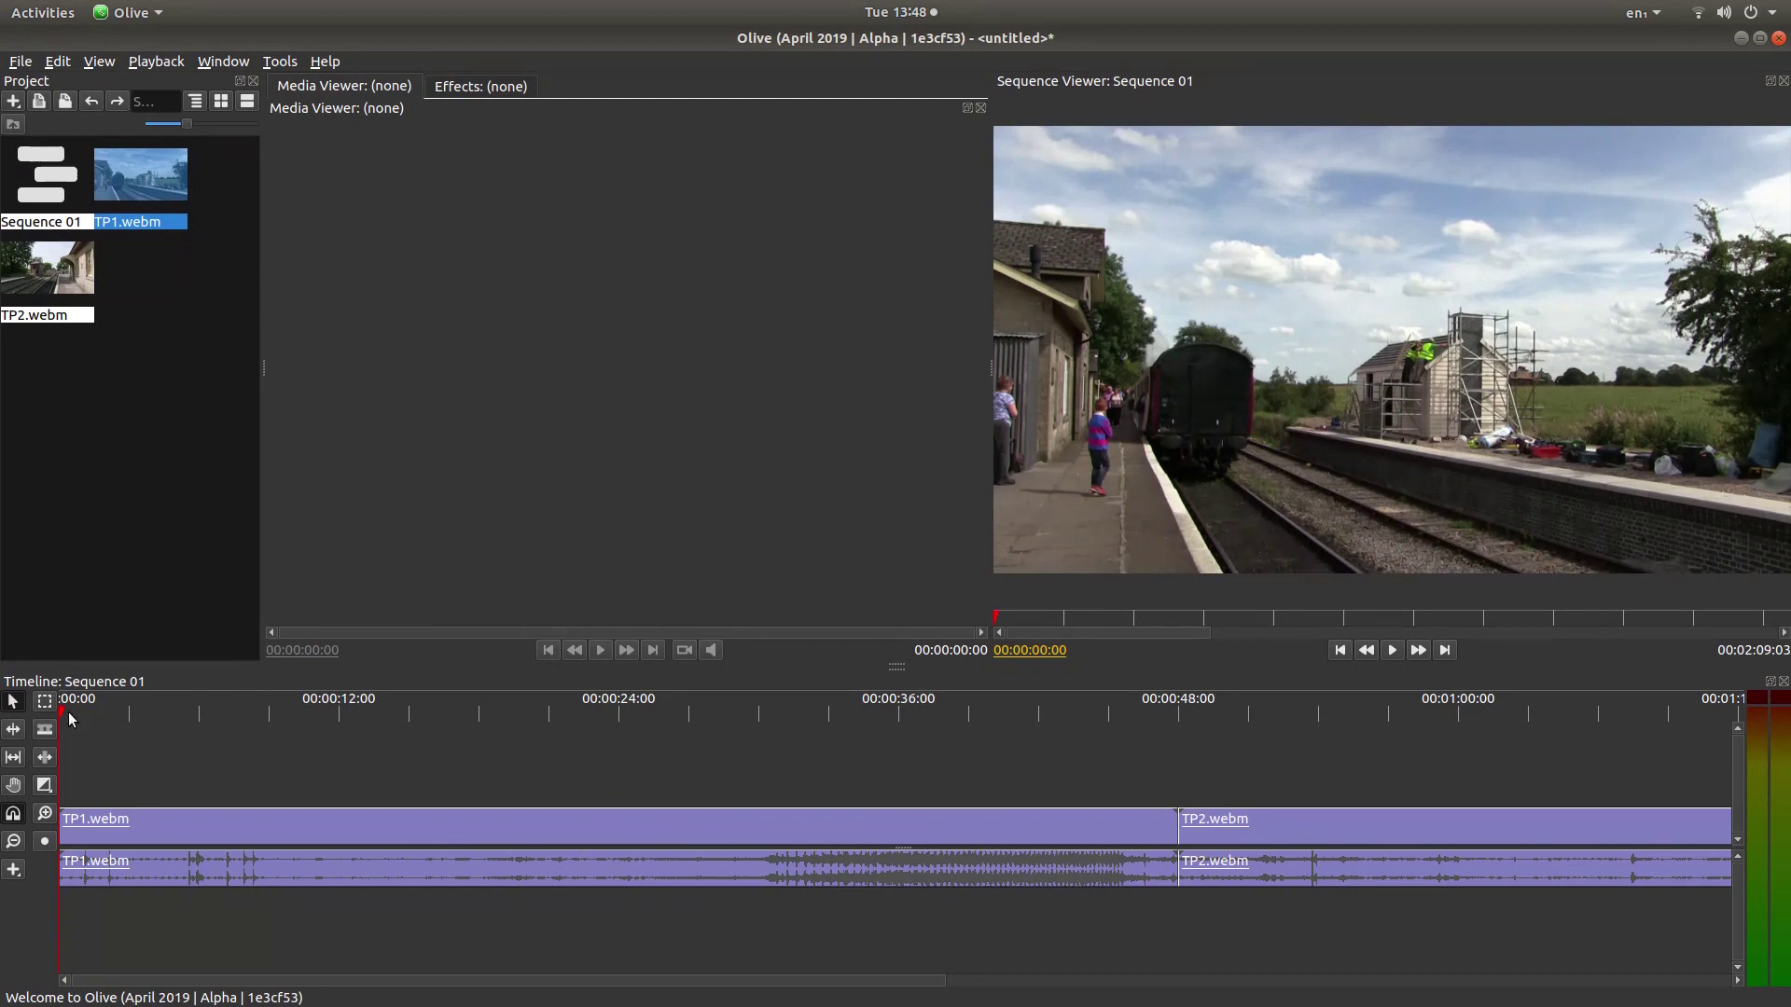
- Preview the sequence, then delete the TP1.webm and TP2.webm clips from the timeline
{"action": "left_click", "coordinate": [132, 712]}
{"action": "left_click_drag", "start_coordinate": [155, 713], "coordinate": [56, 832]}
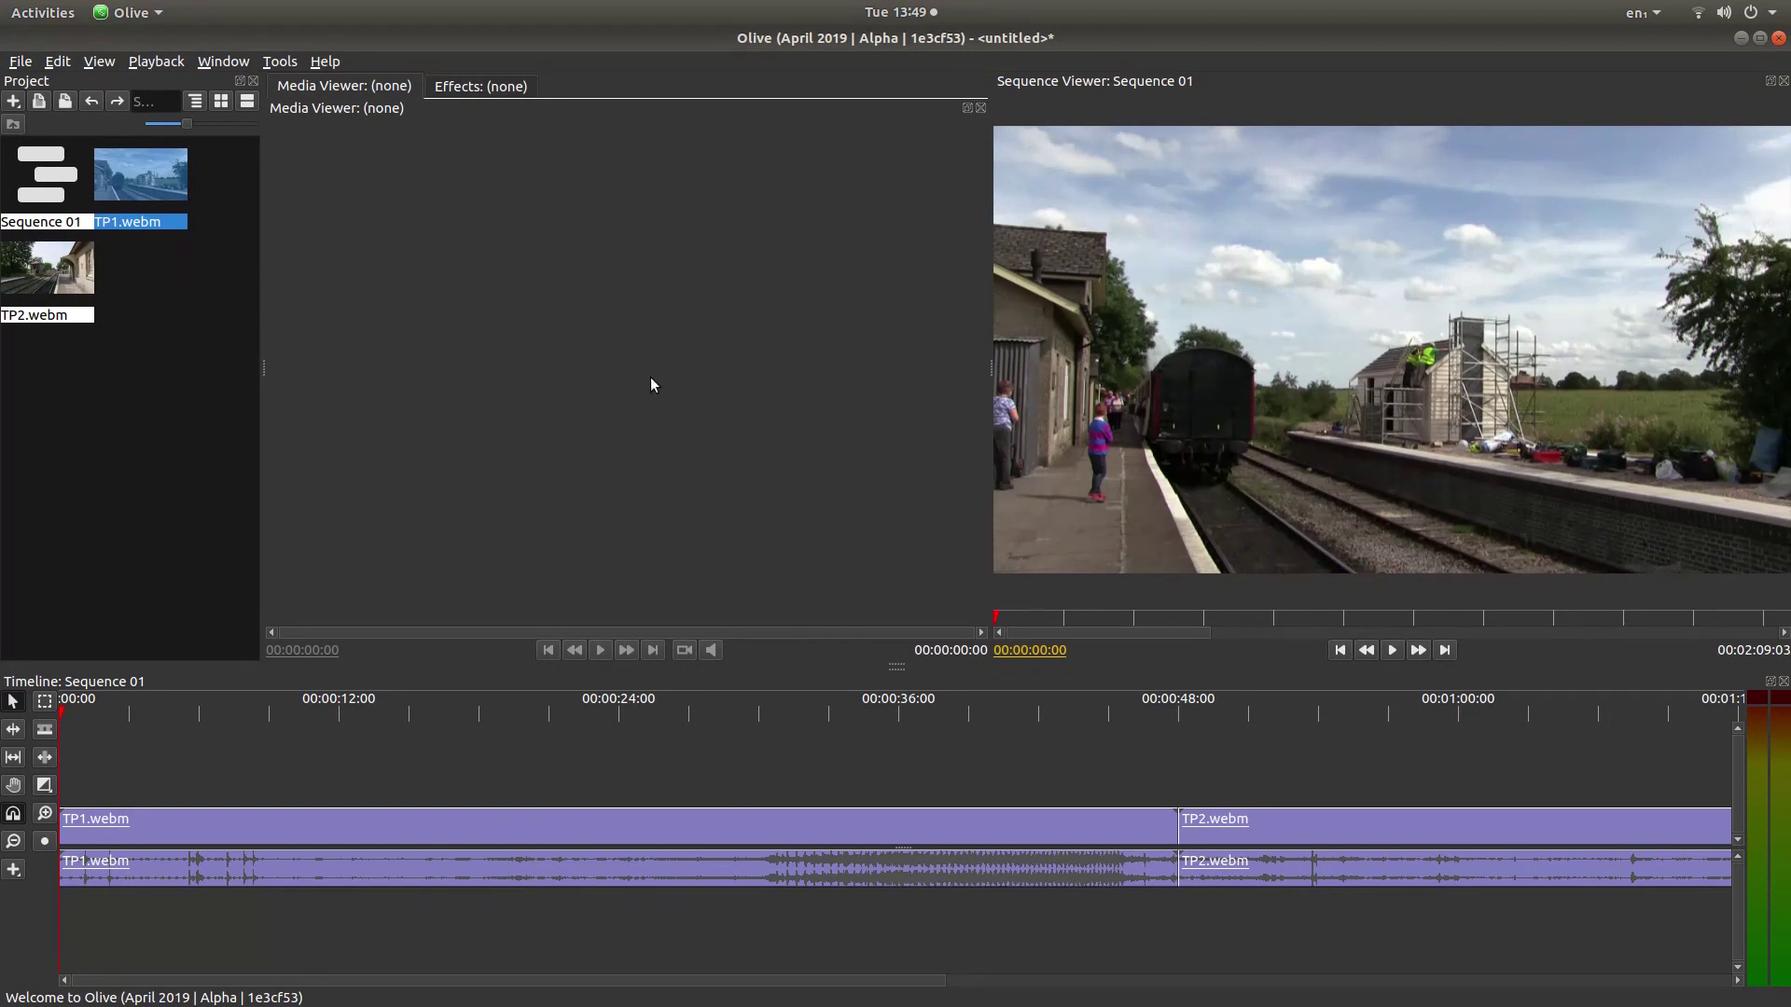
{"action": "left_click", "coordinate": [504, 837]}
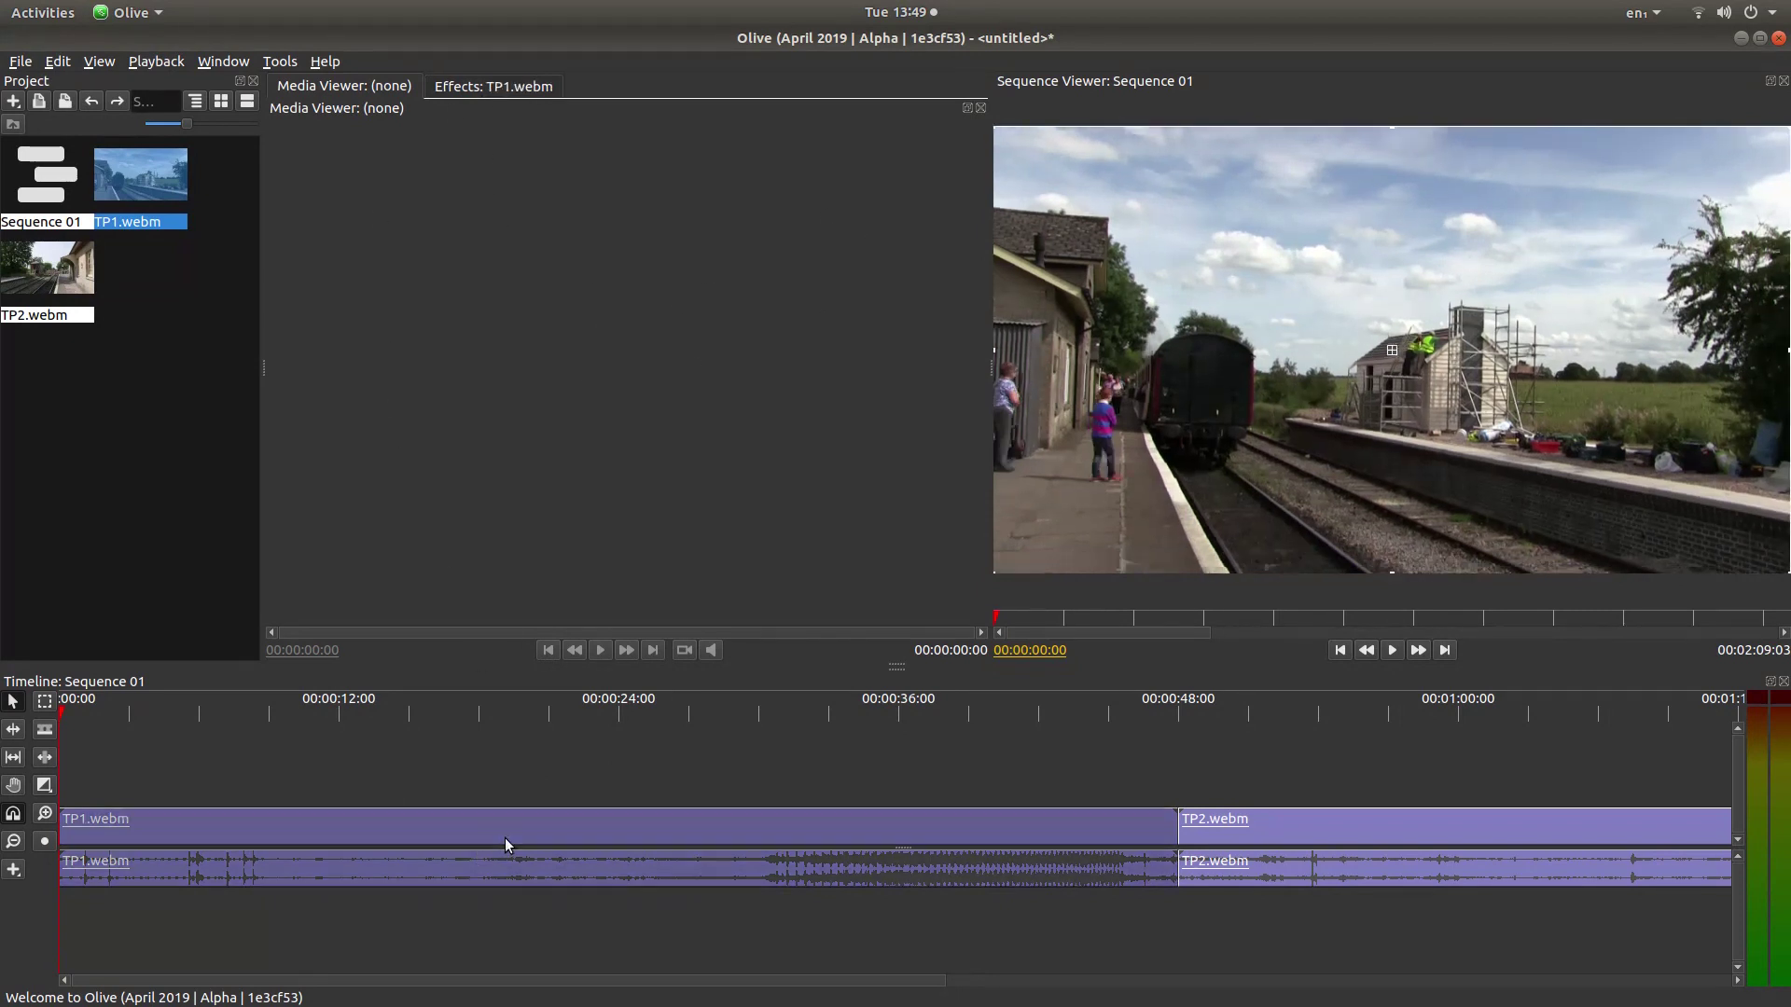
{"action": "key", "text": "Delete"}
{"action": "left_click", "coordinate": [1320, 830]}
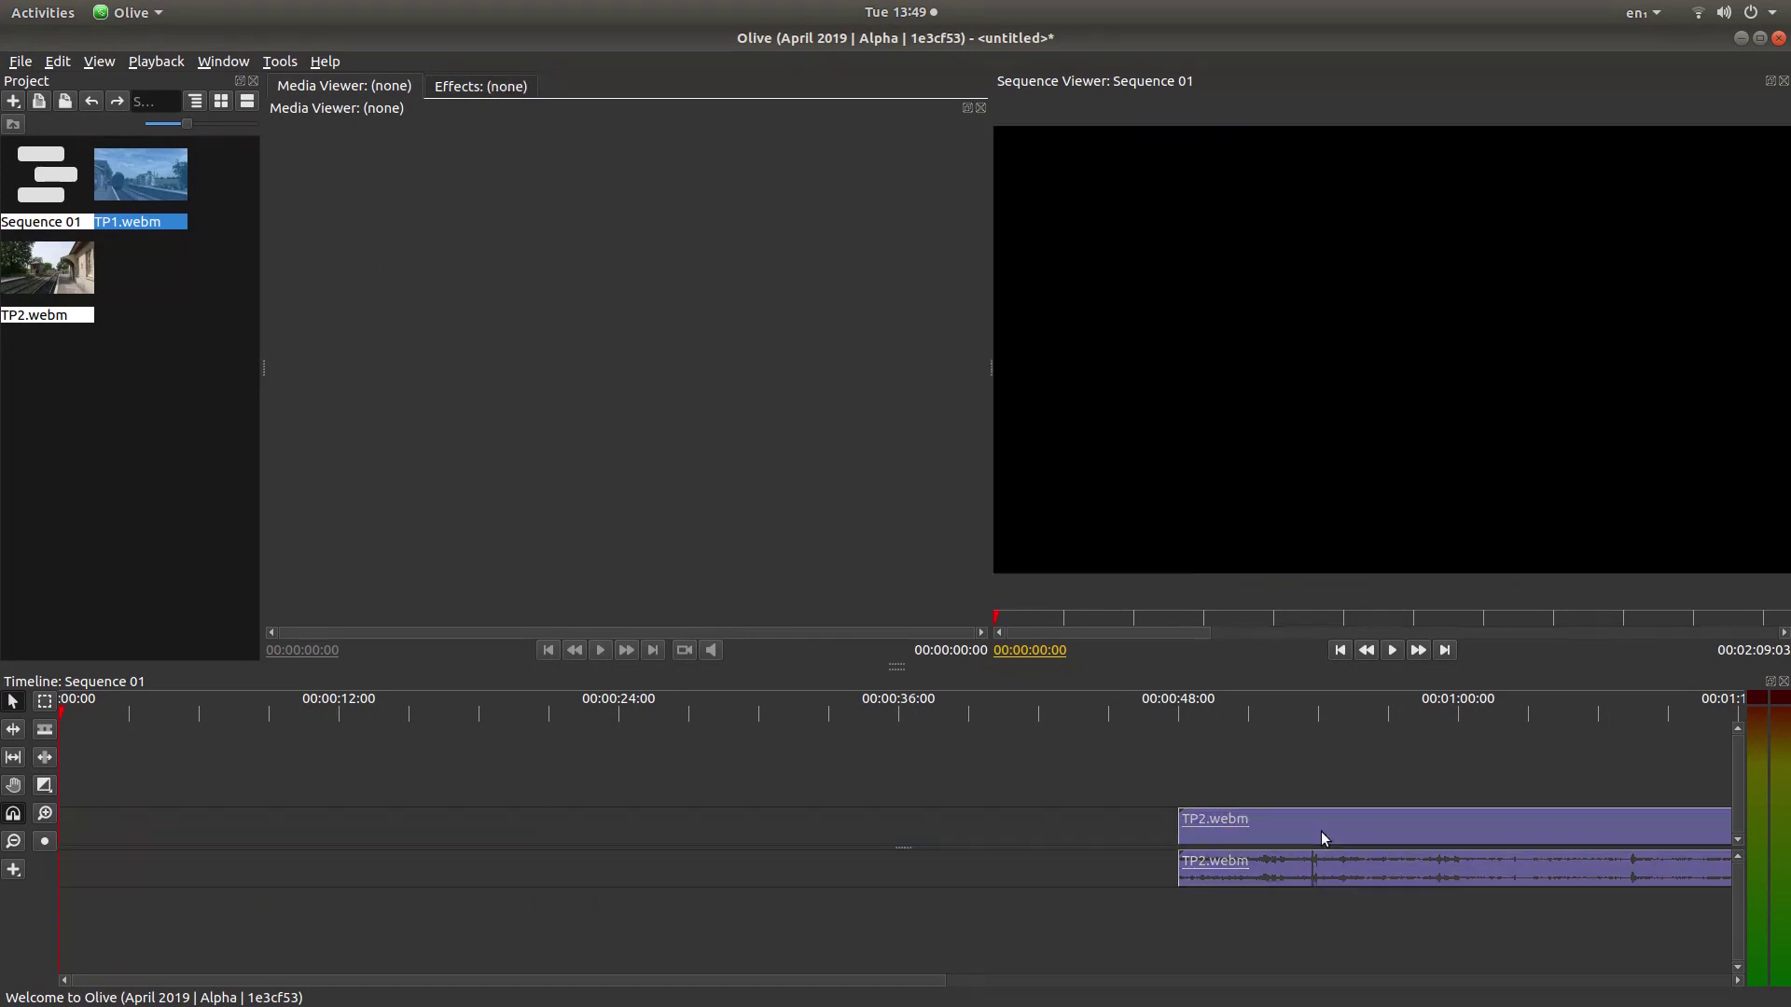
{"action": "key", "text": "Delete"}
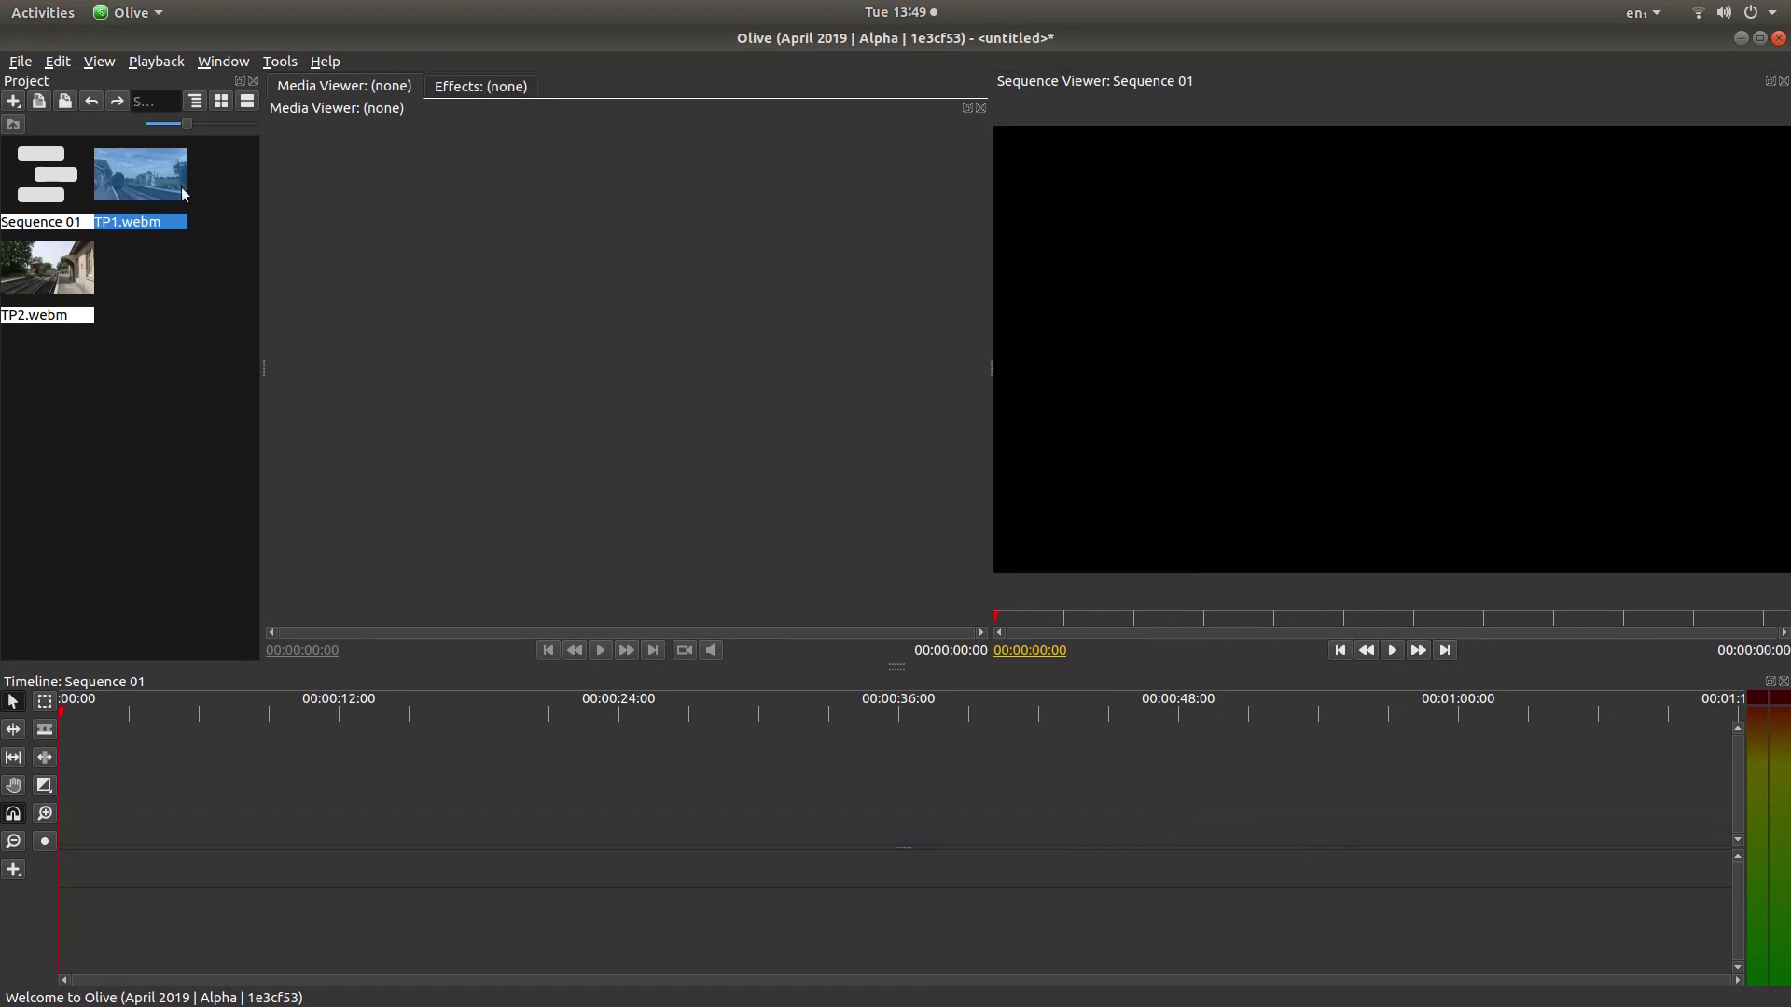
- Delete Sequence 01 from the Project panel
{"action": "left_click", "coordinate": [17, 192]}
{"action": "right_click", "coordinate": [16, 192]}
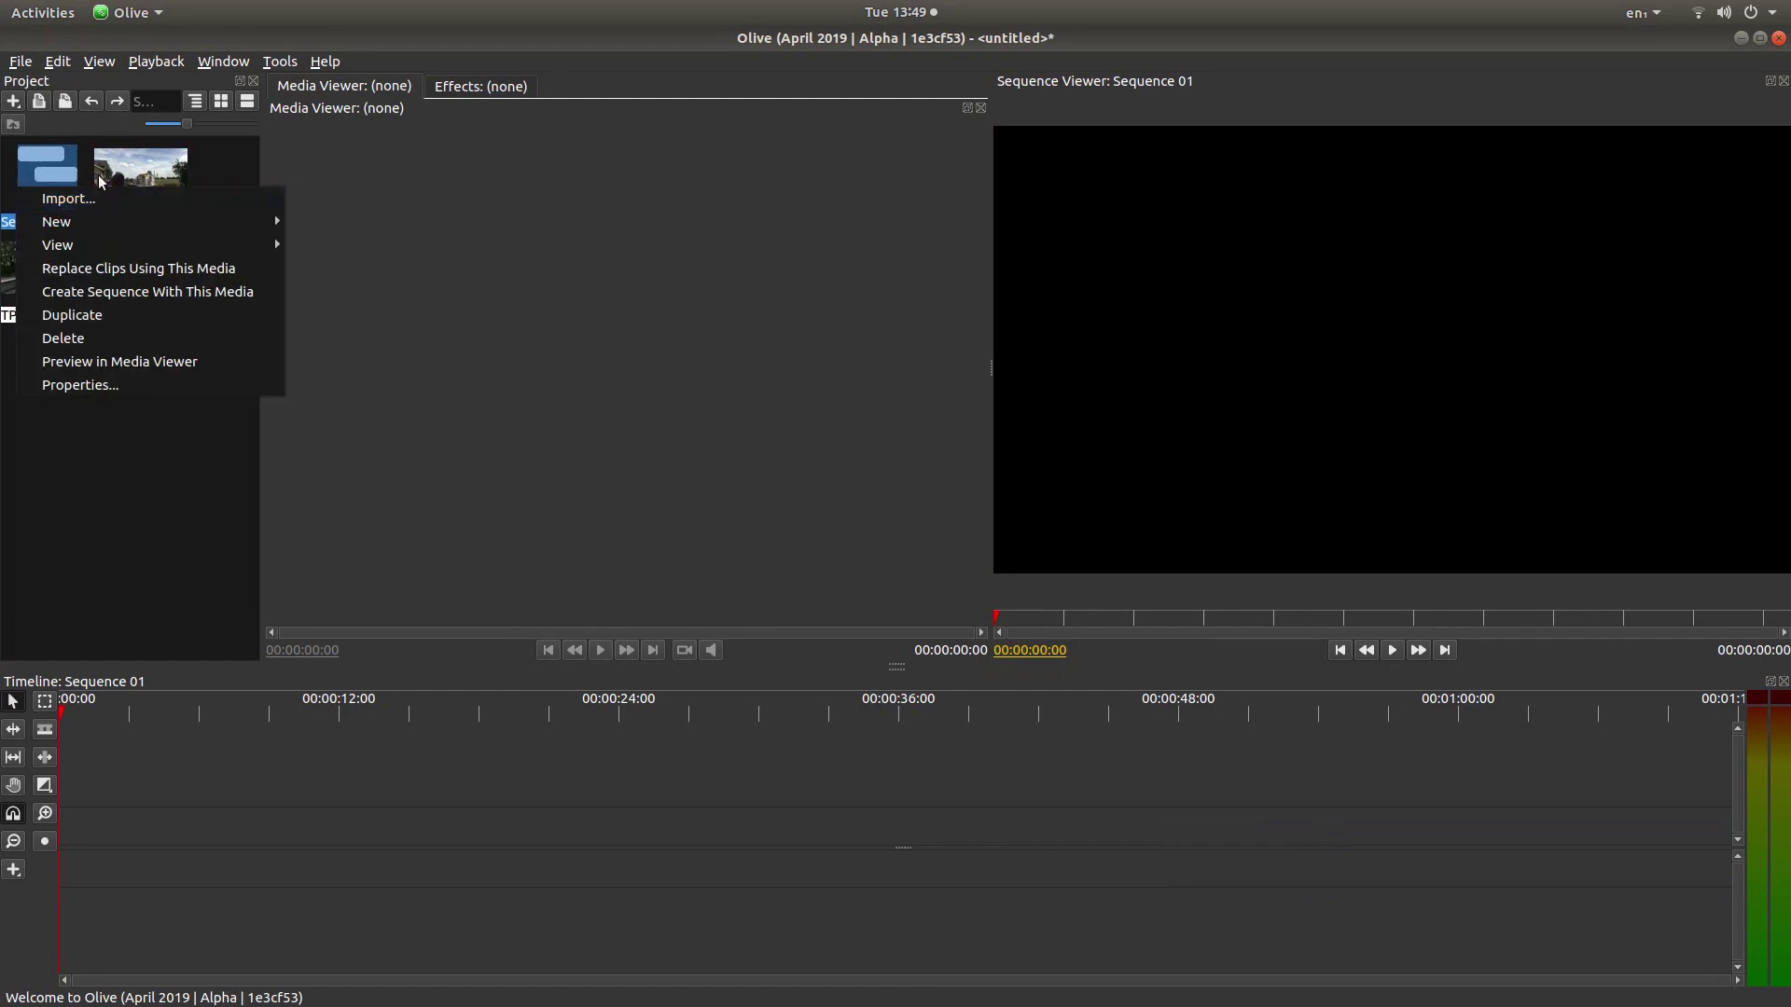
{"action": "left_click", "coordinate": [91, 339]}
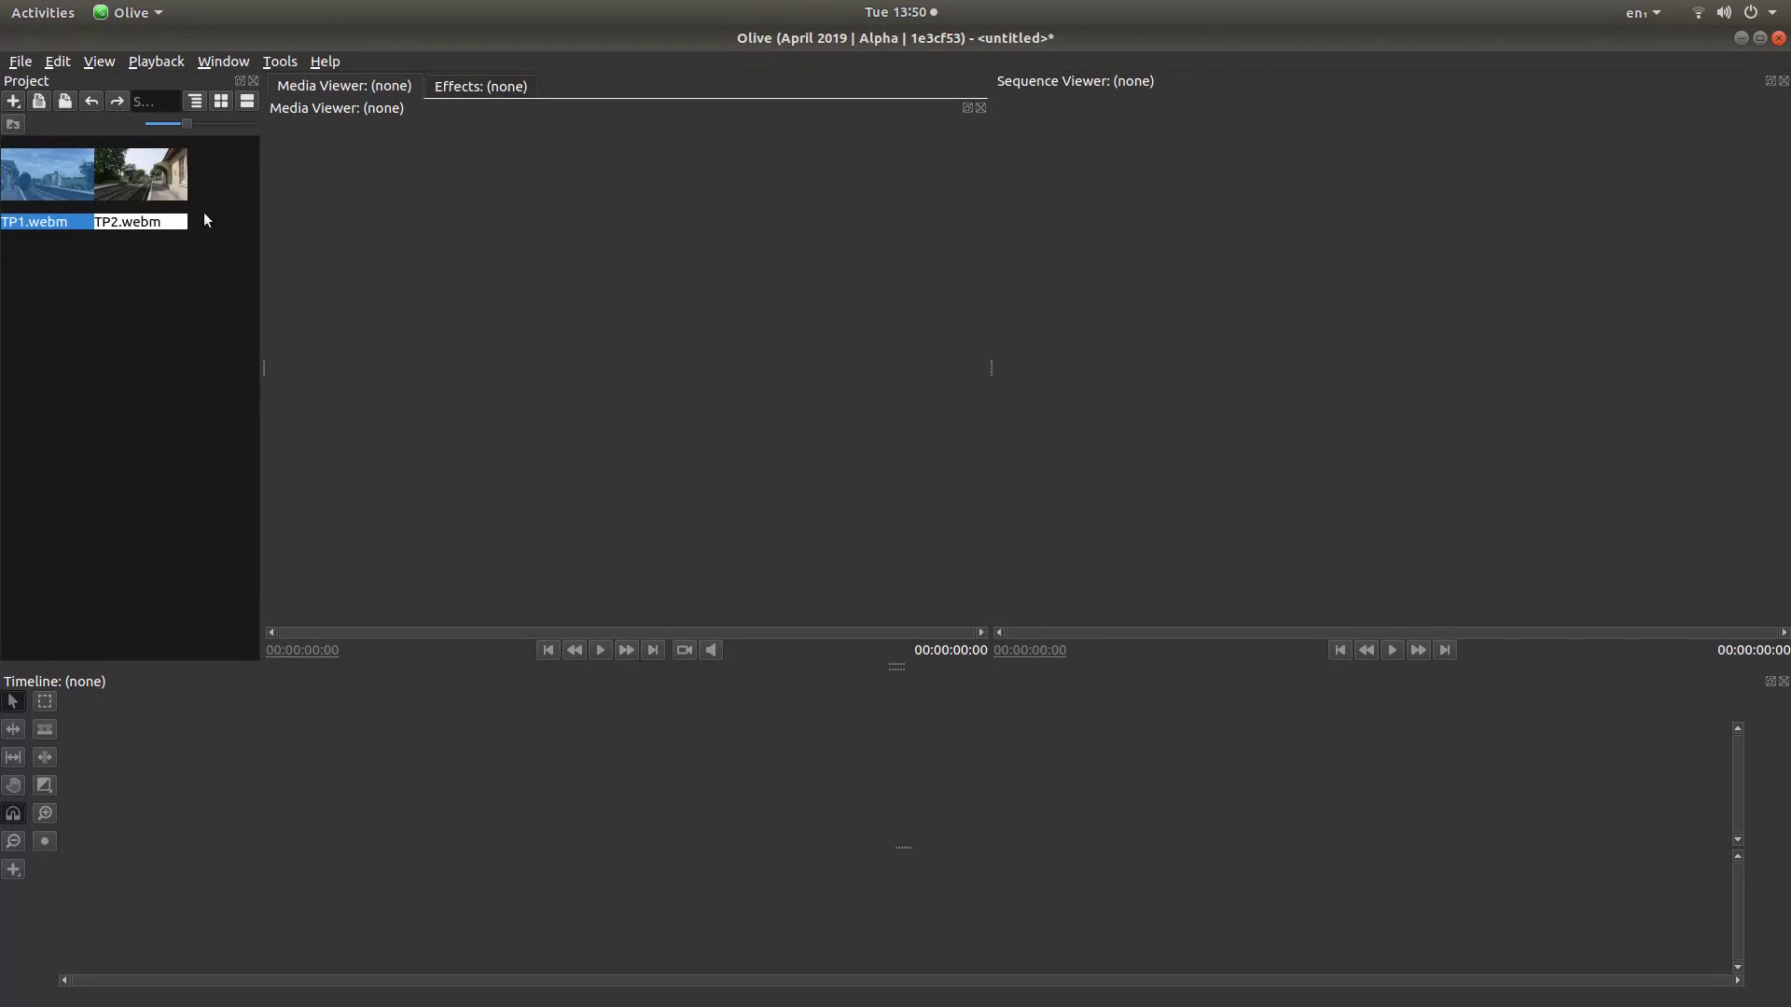
{"action": "right_click", "coordinate": [37, 182]}
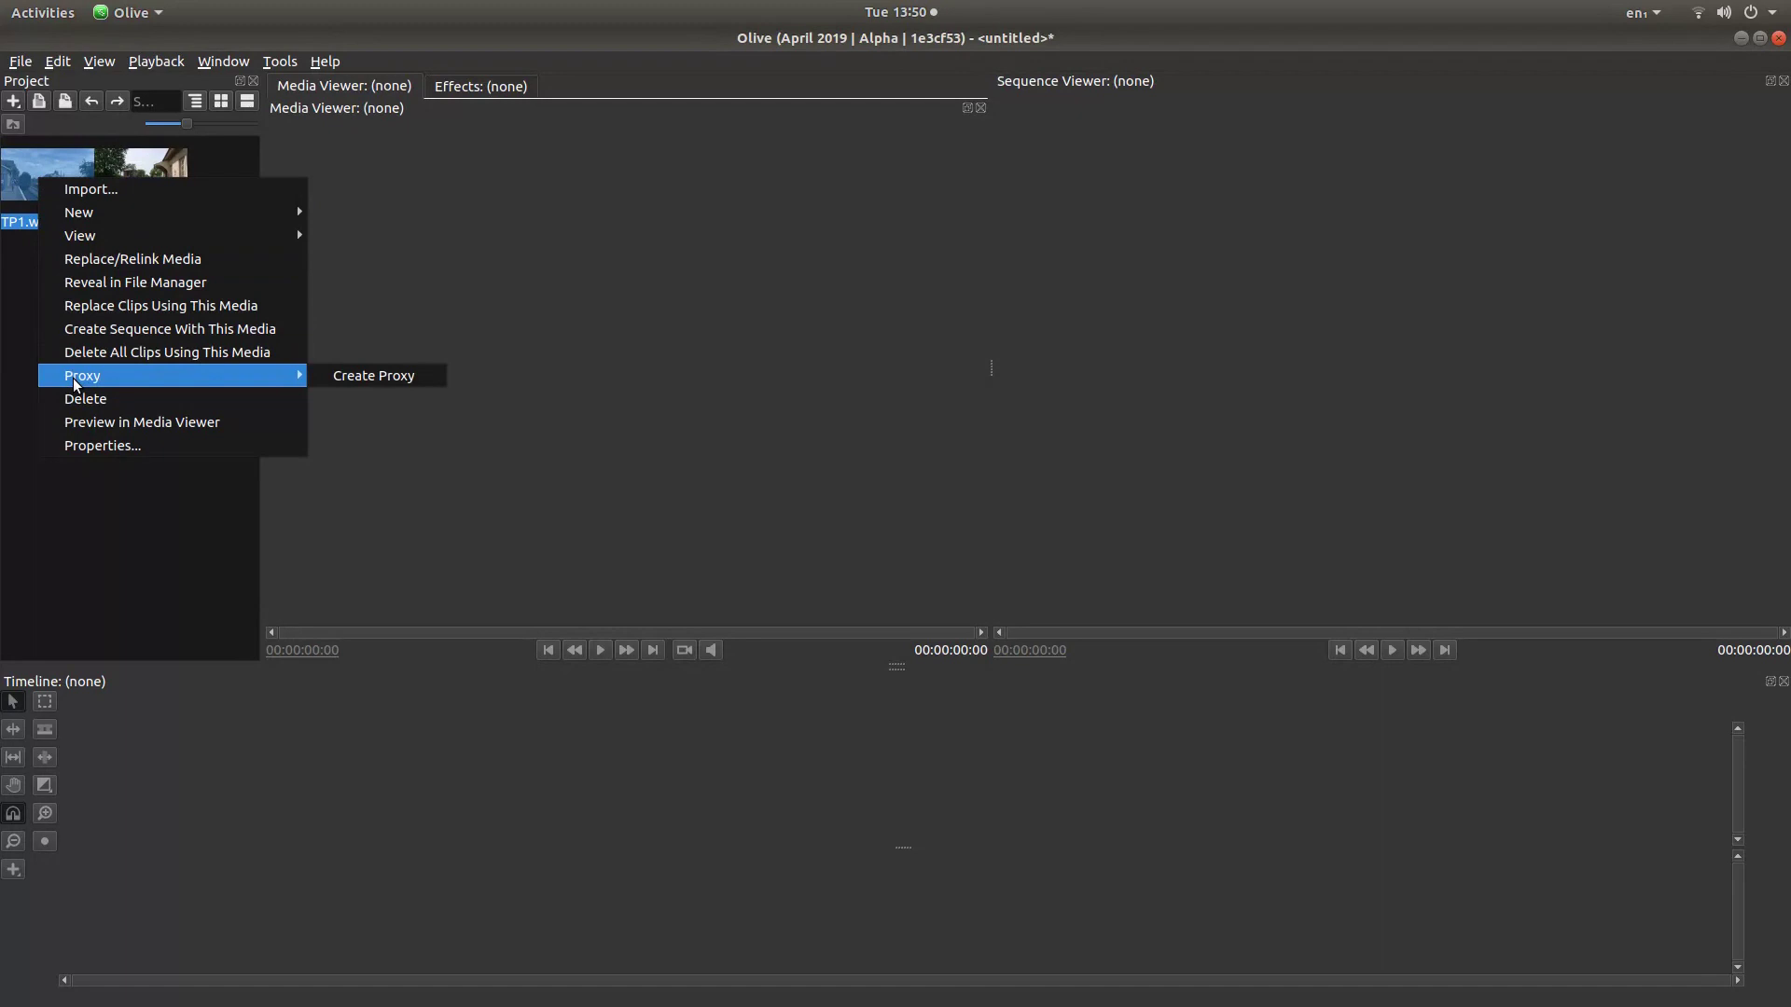
{"action": "left_click", "coordinate": [60, 446]}
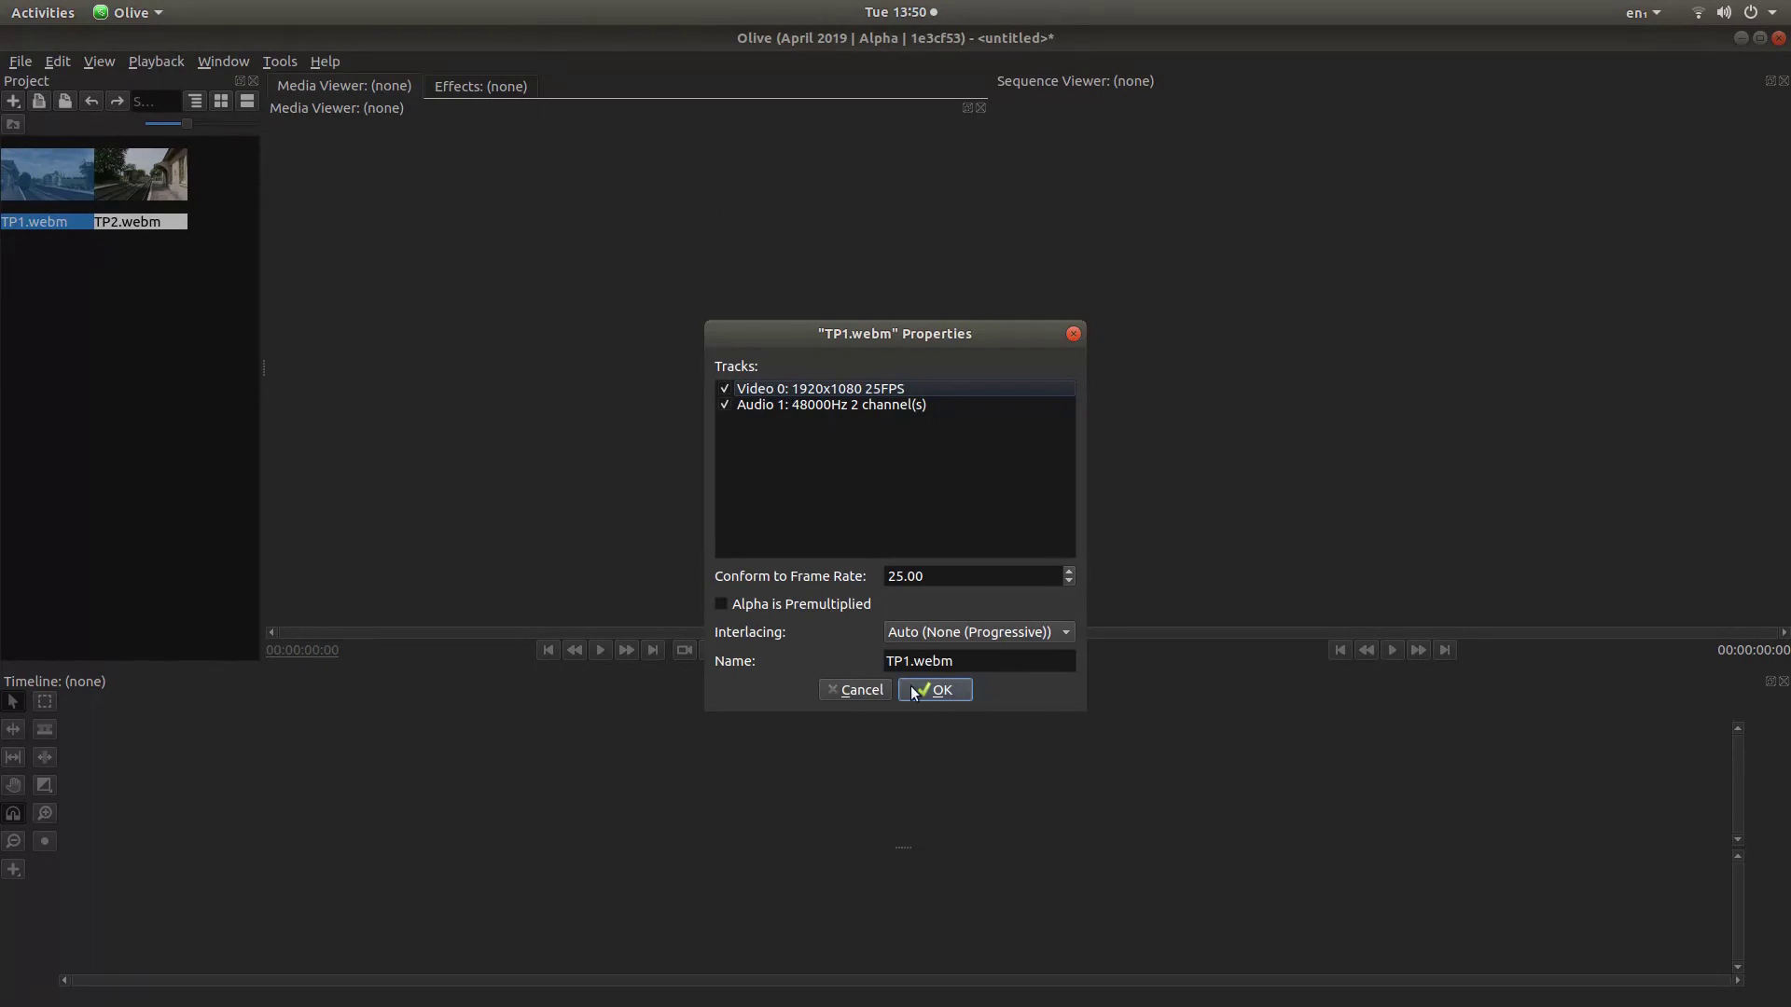
{"action": "left_click", "coordinate": [941, 689]}
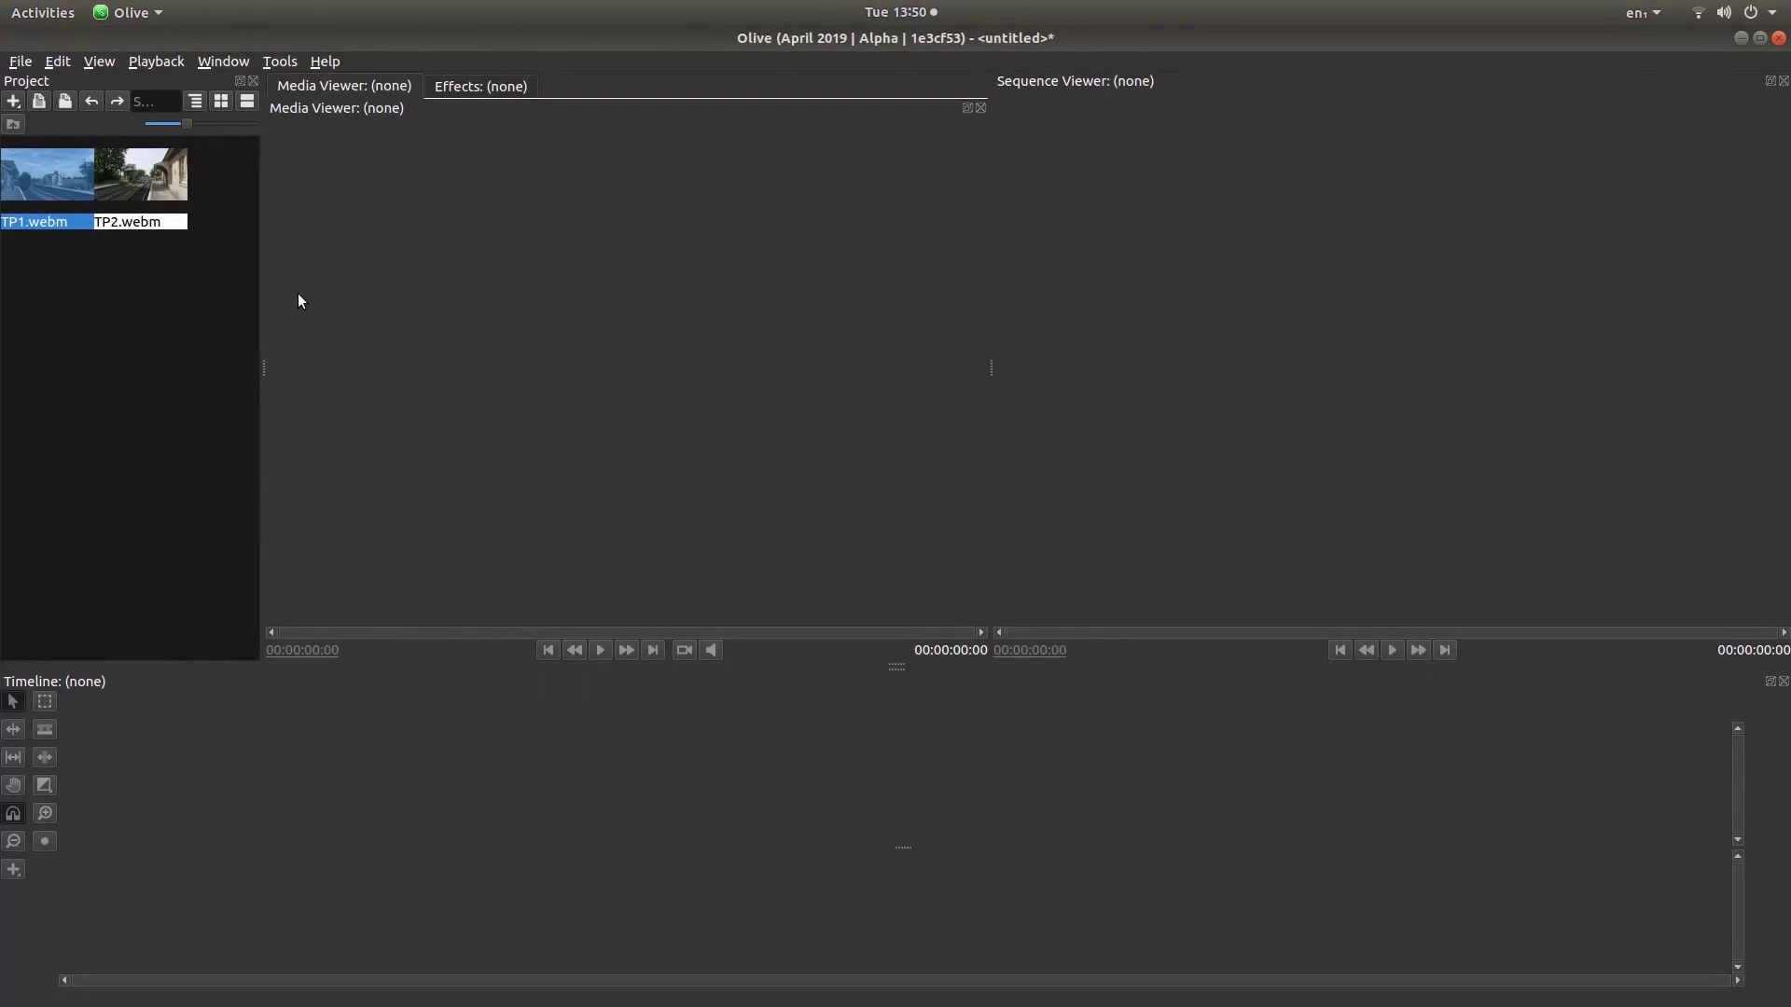
- Create a Quarter Resolution (1/4) proxy for TP1.webm
{"action": "right_click", "coordinate": [40, 174]}
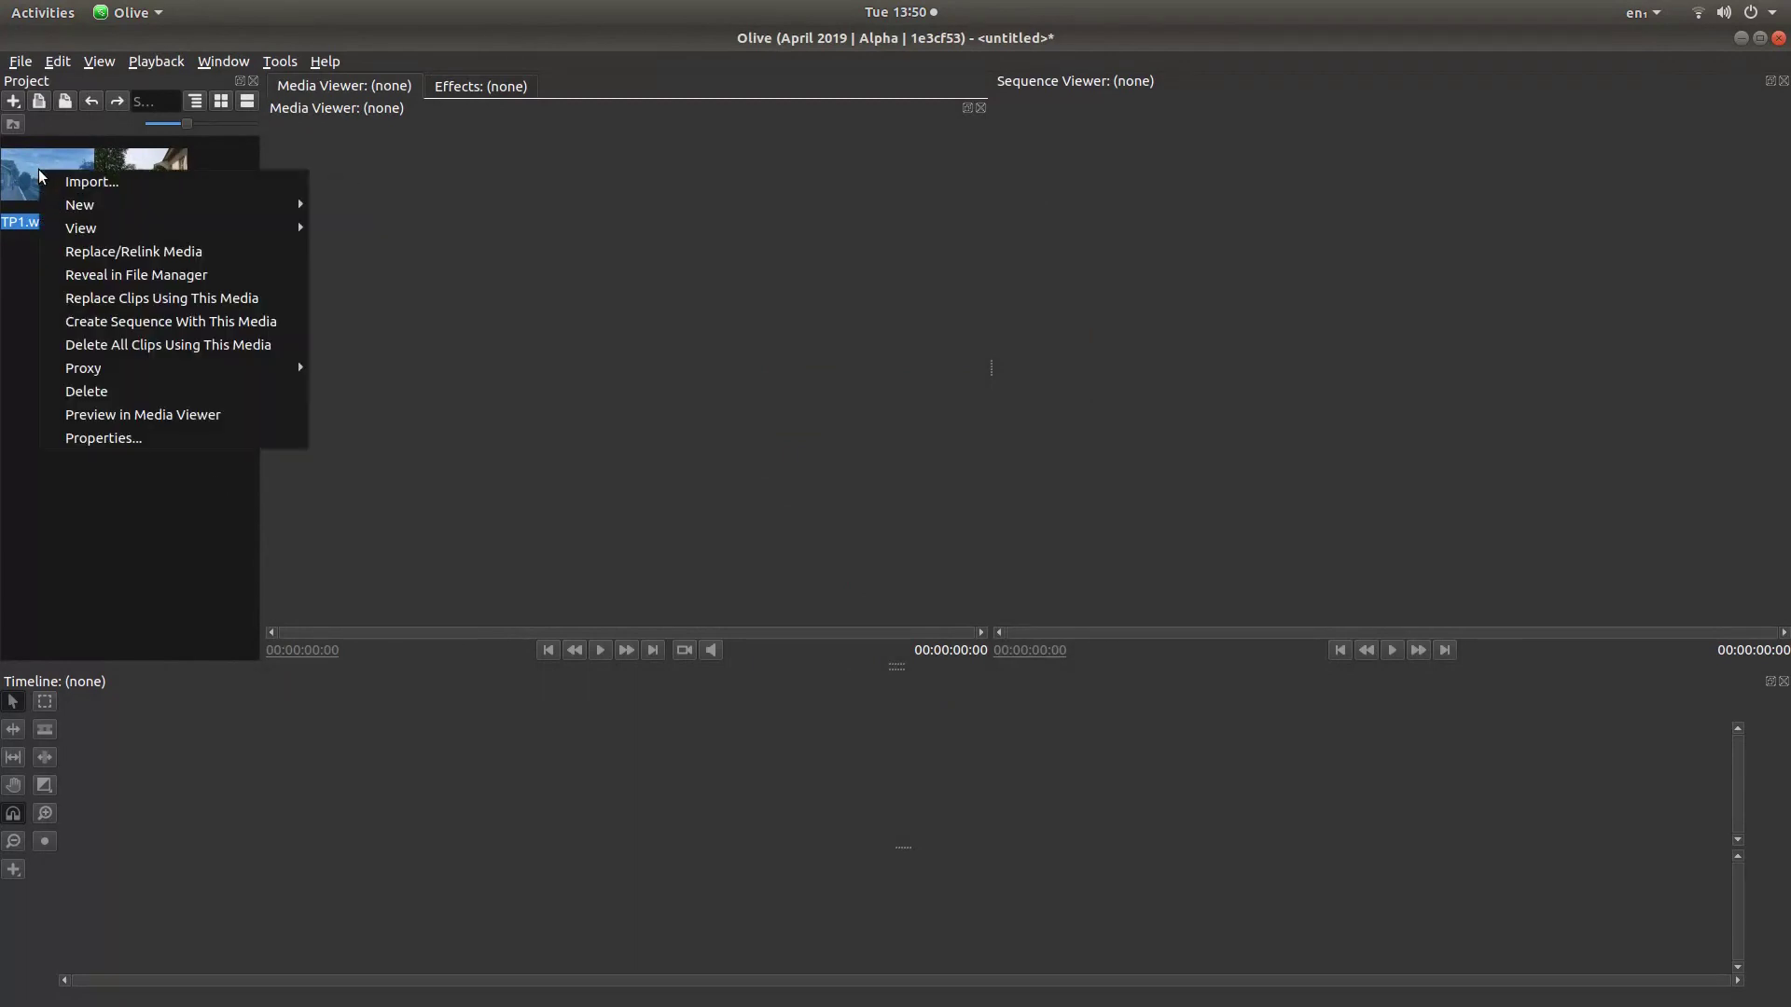
{"action": "mouse_move", "coordinate": [81, 373]}
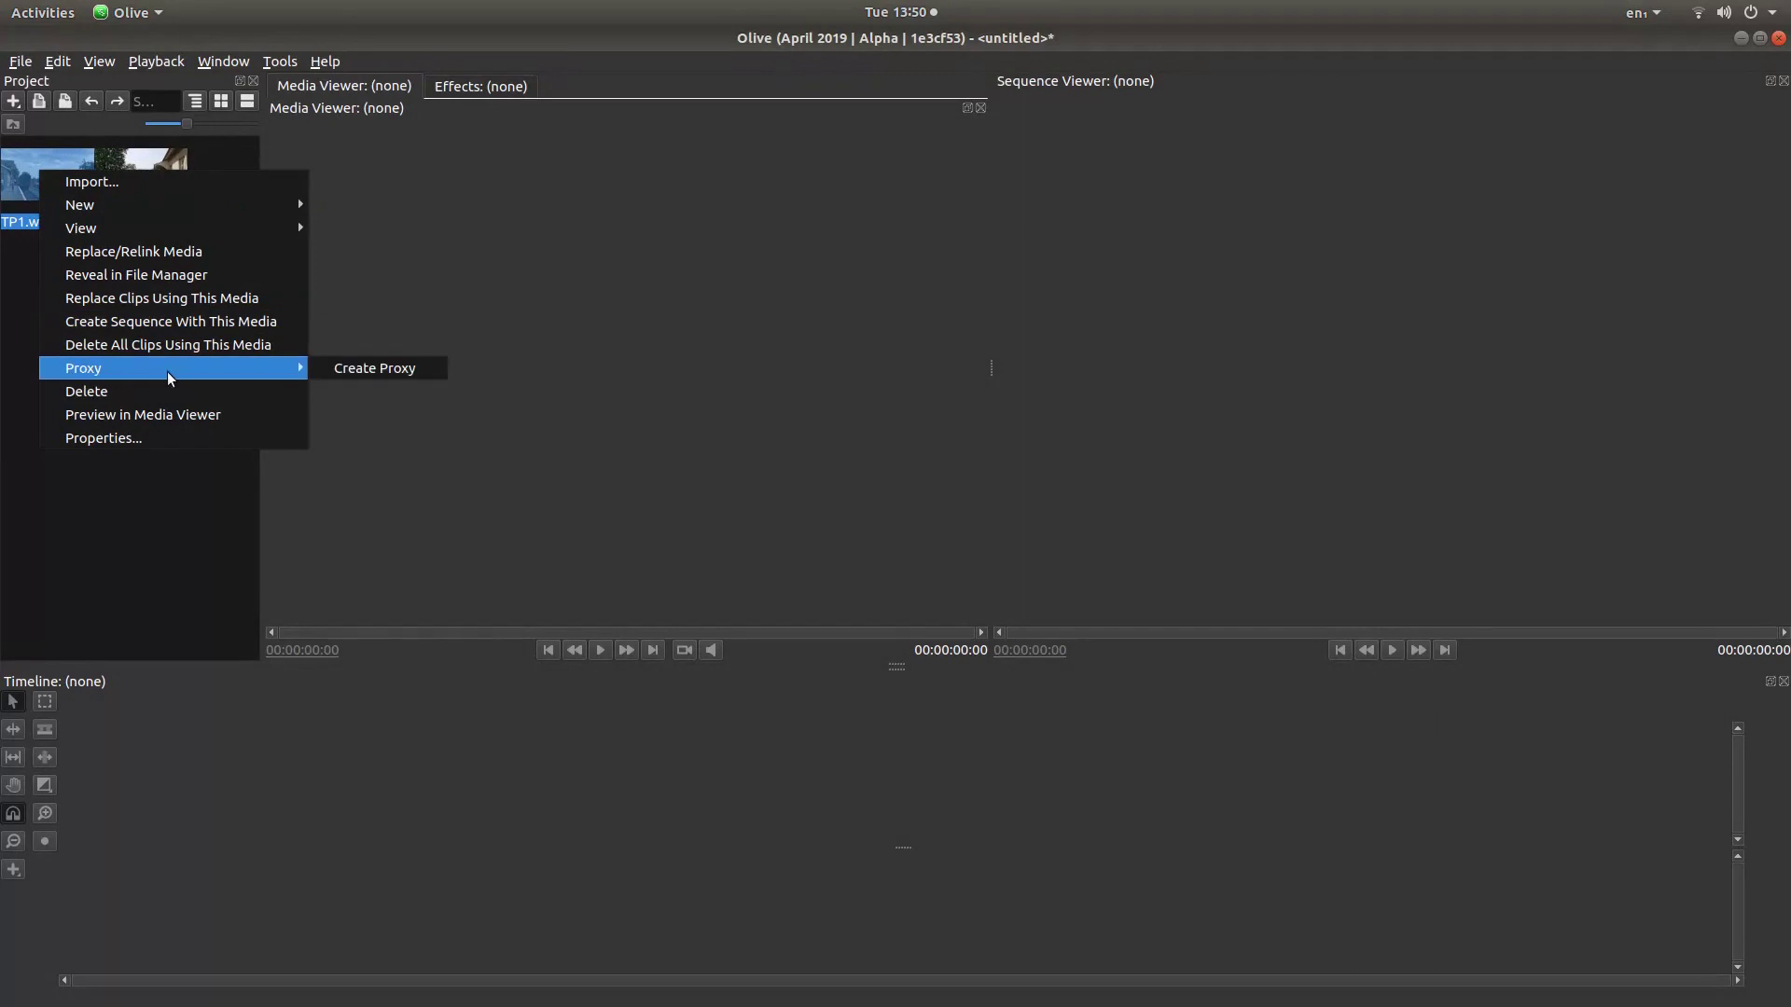
{"action": "left_click", "coordinate": [403, 373]}
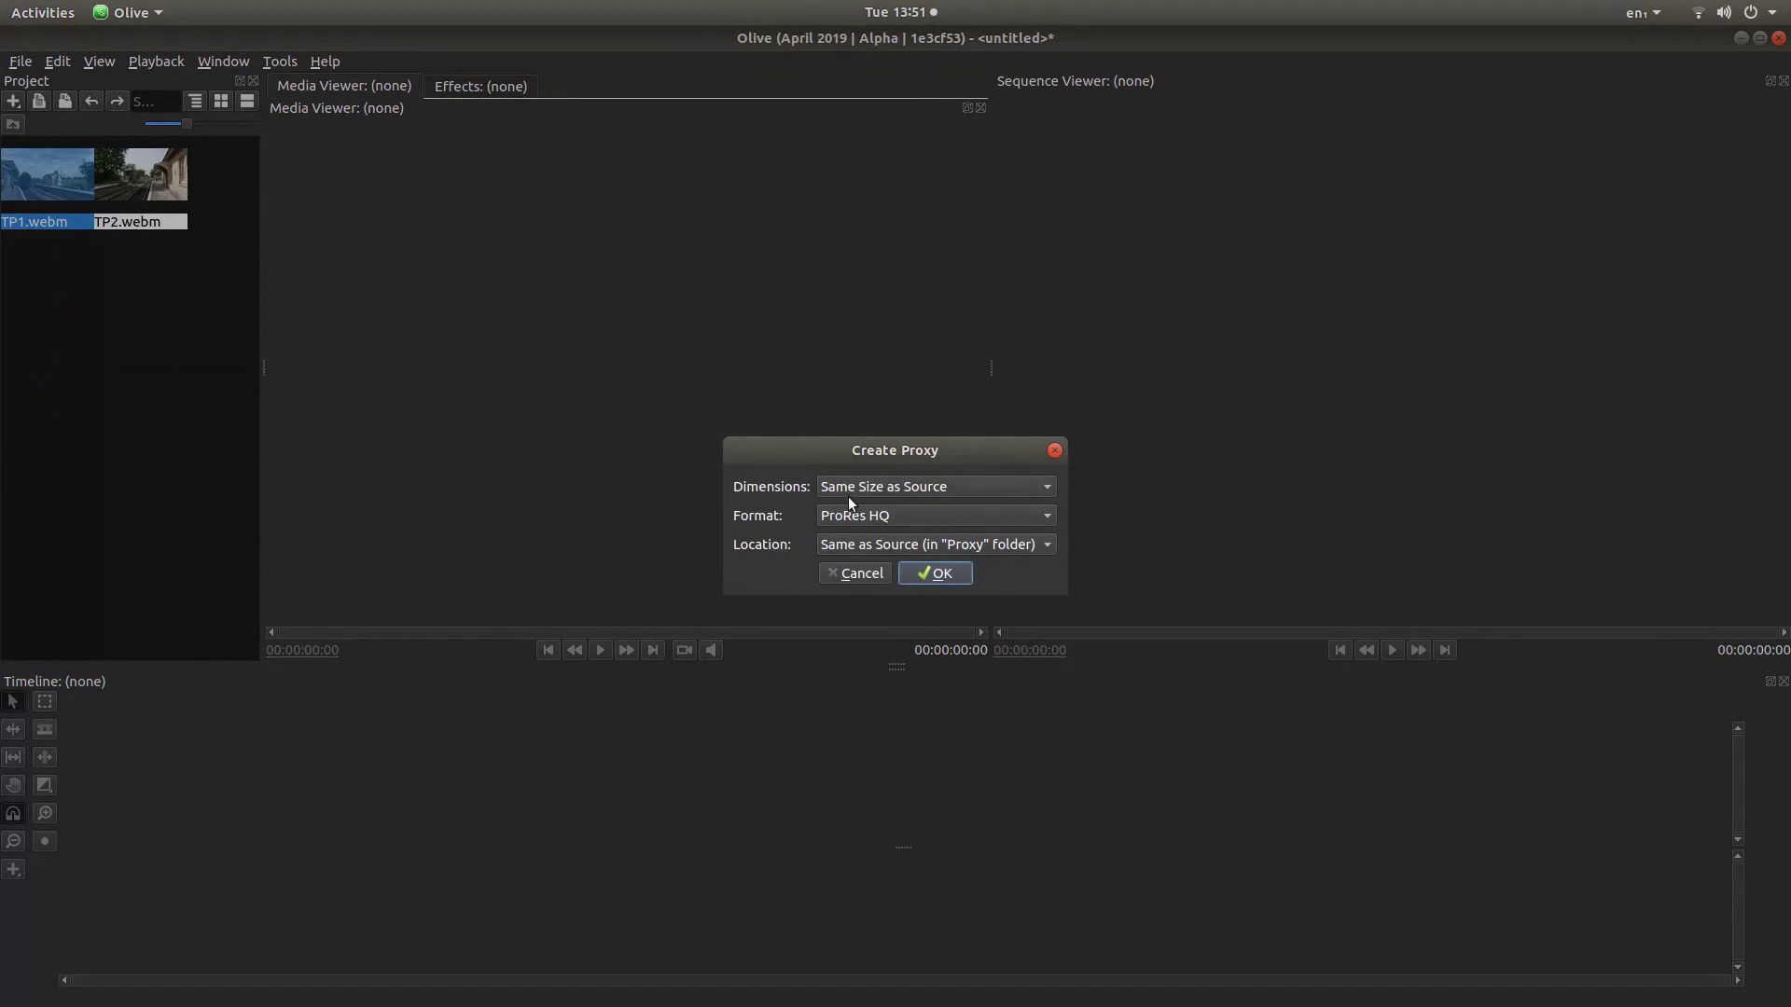
{"action": "left_click", "coordinate": [942, 489]}
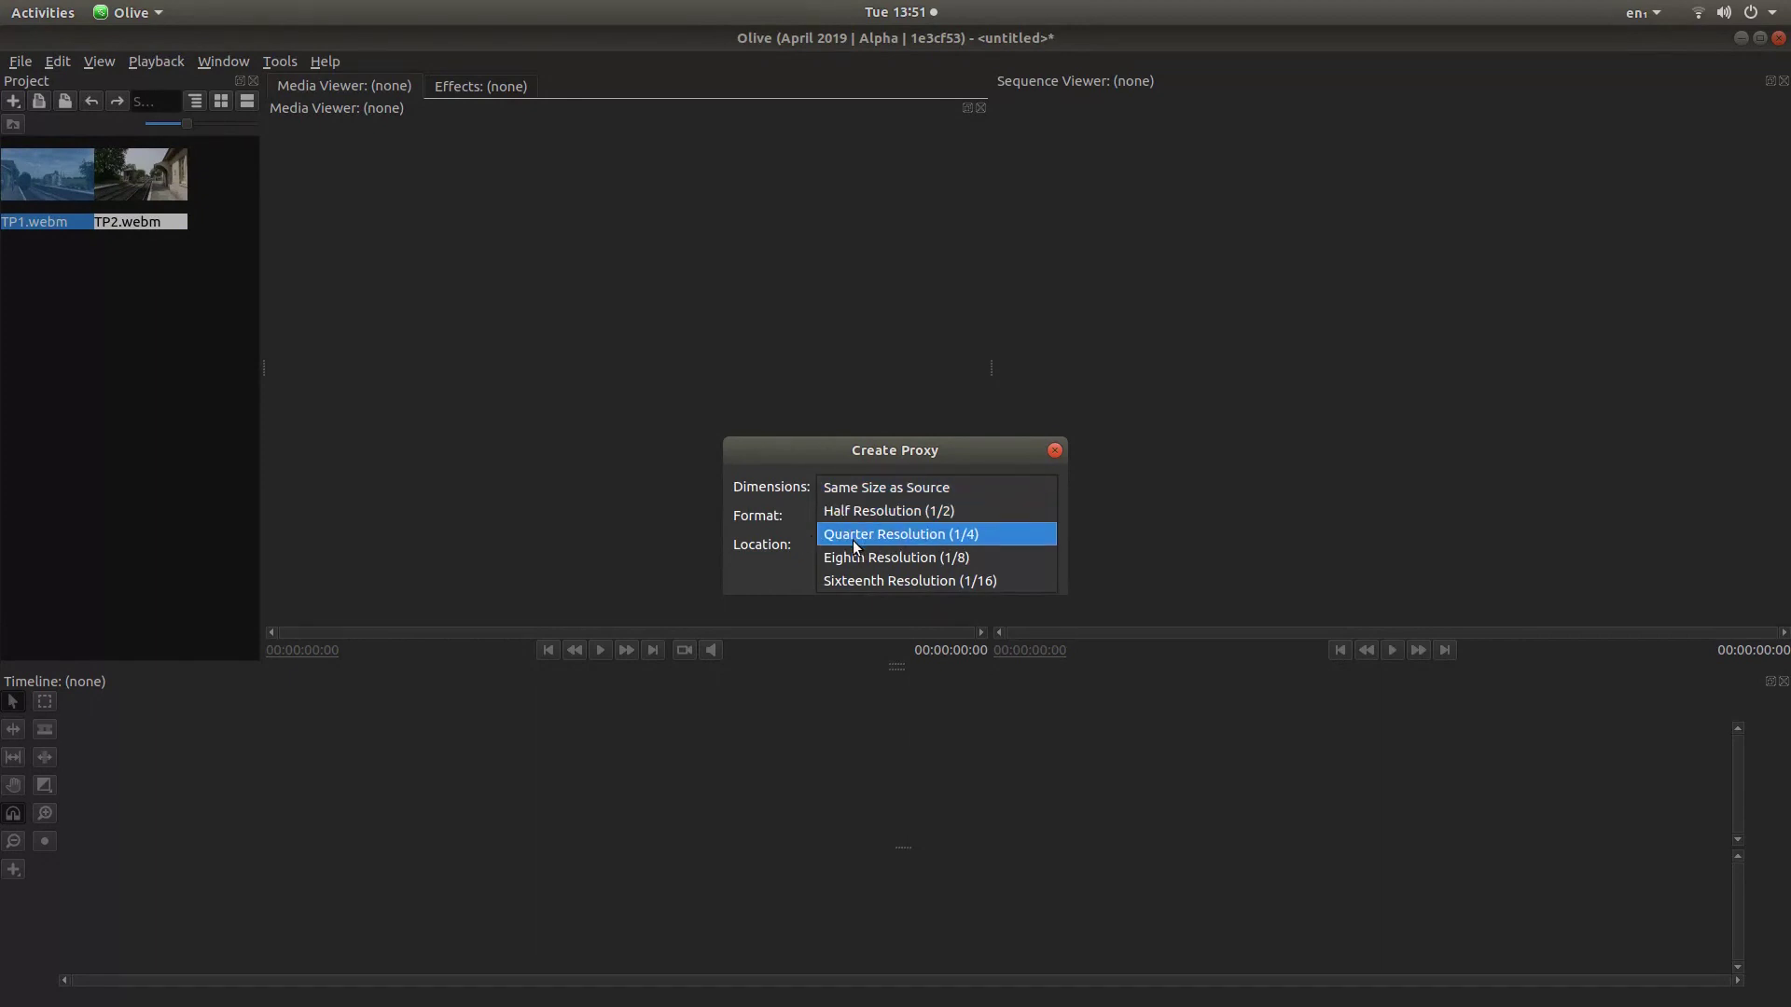
{"action": "left_click", "coordinate": [962, 534]}
{"action": "left_click", "coordinate": [947, 572]}
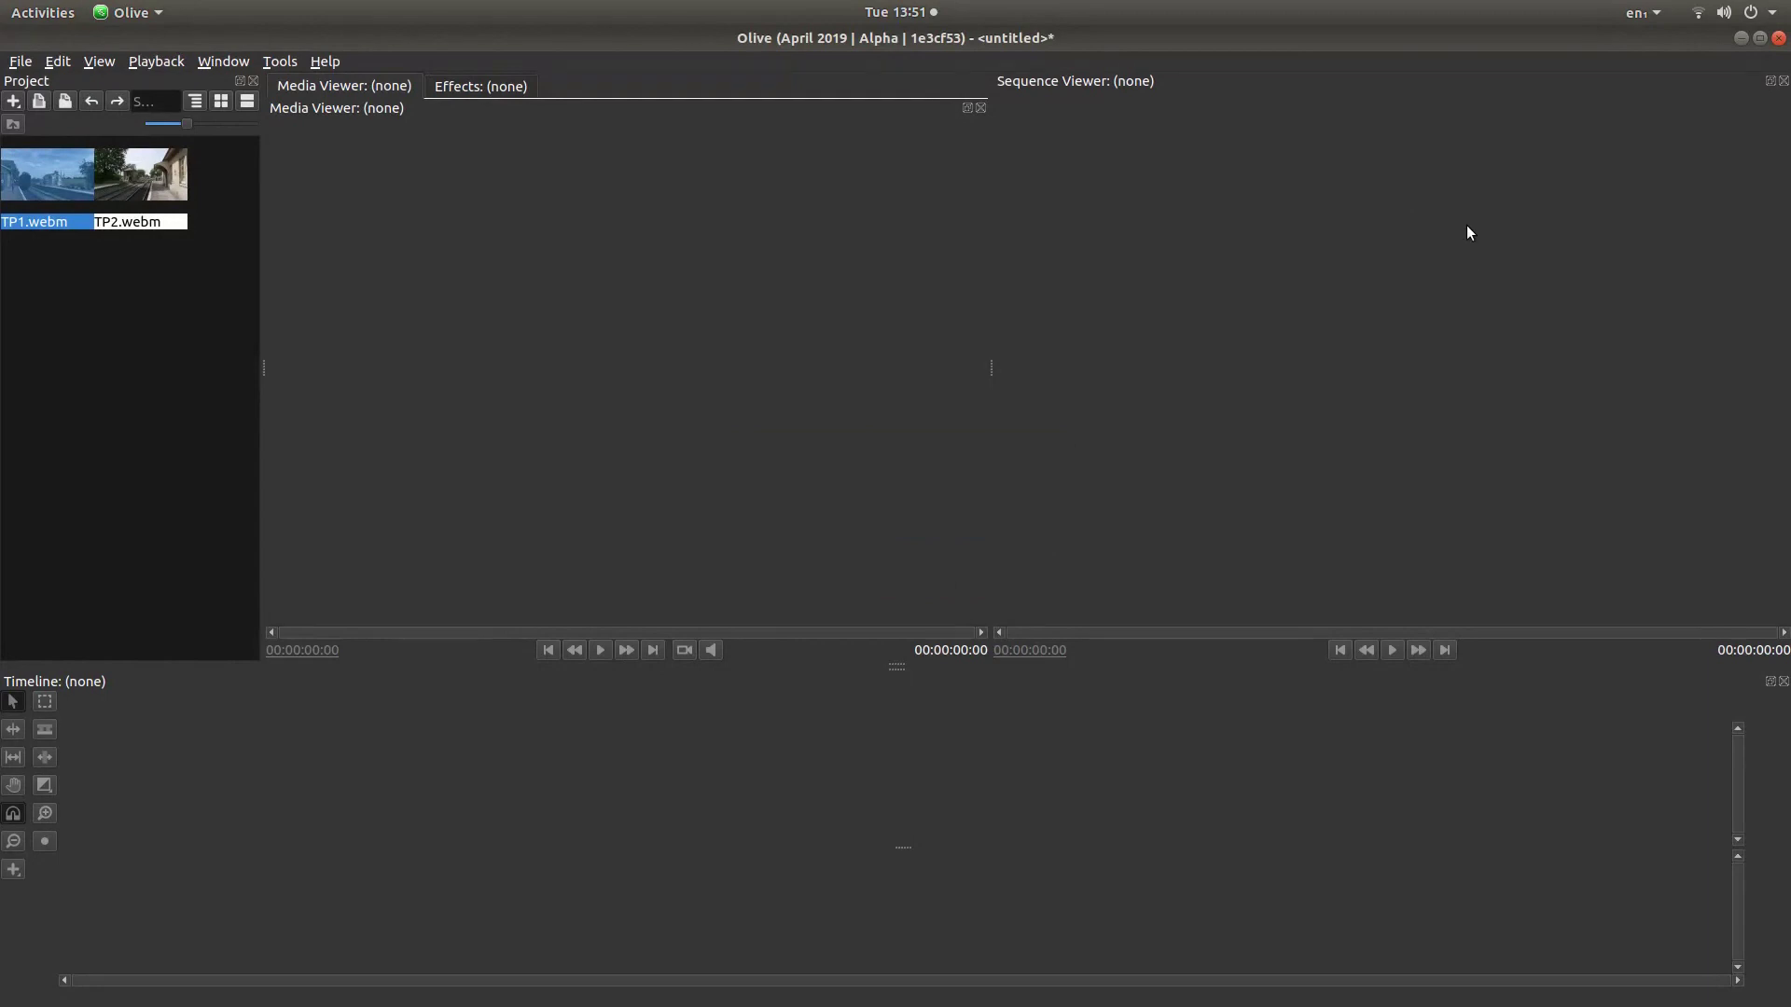
- Create a Quarter Resolution (1/4) proxy for TP2.webm
{"action": "left_click", "coordinate": [133, 176]}
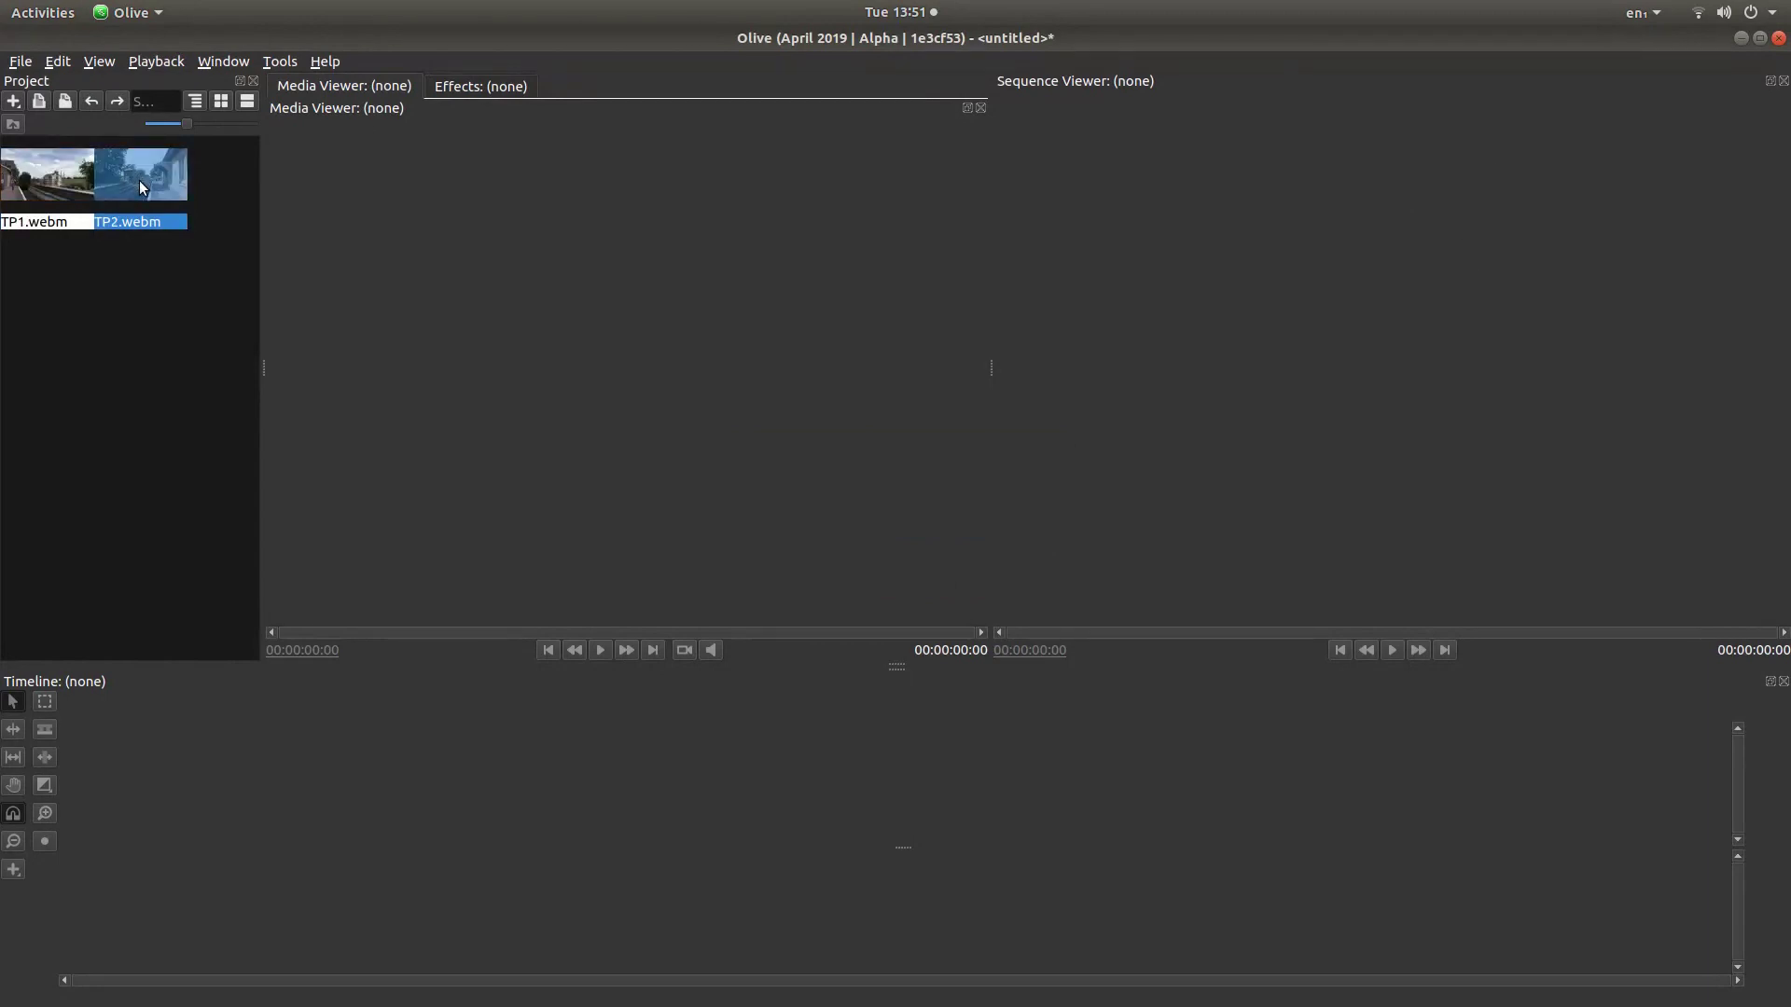
{"action": "right_click", "coordinate": [138, 181]}
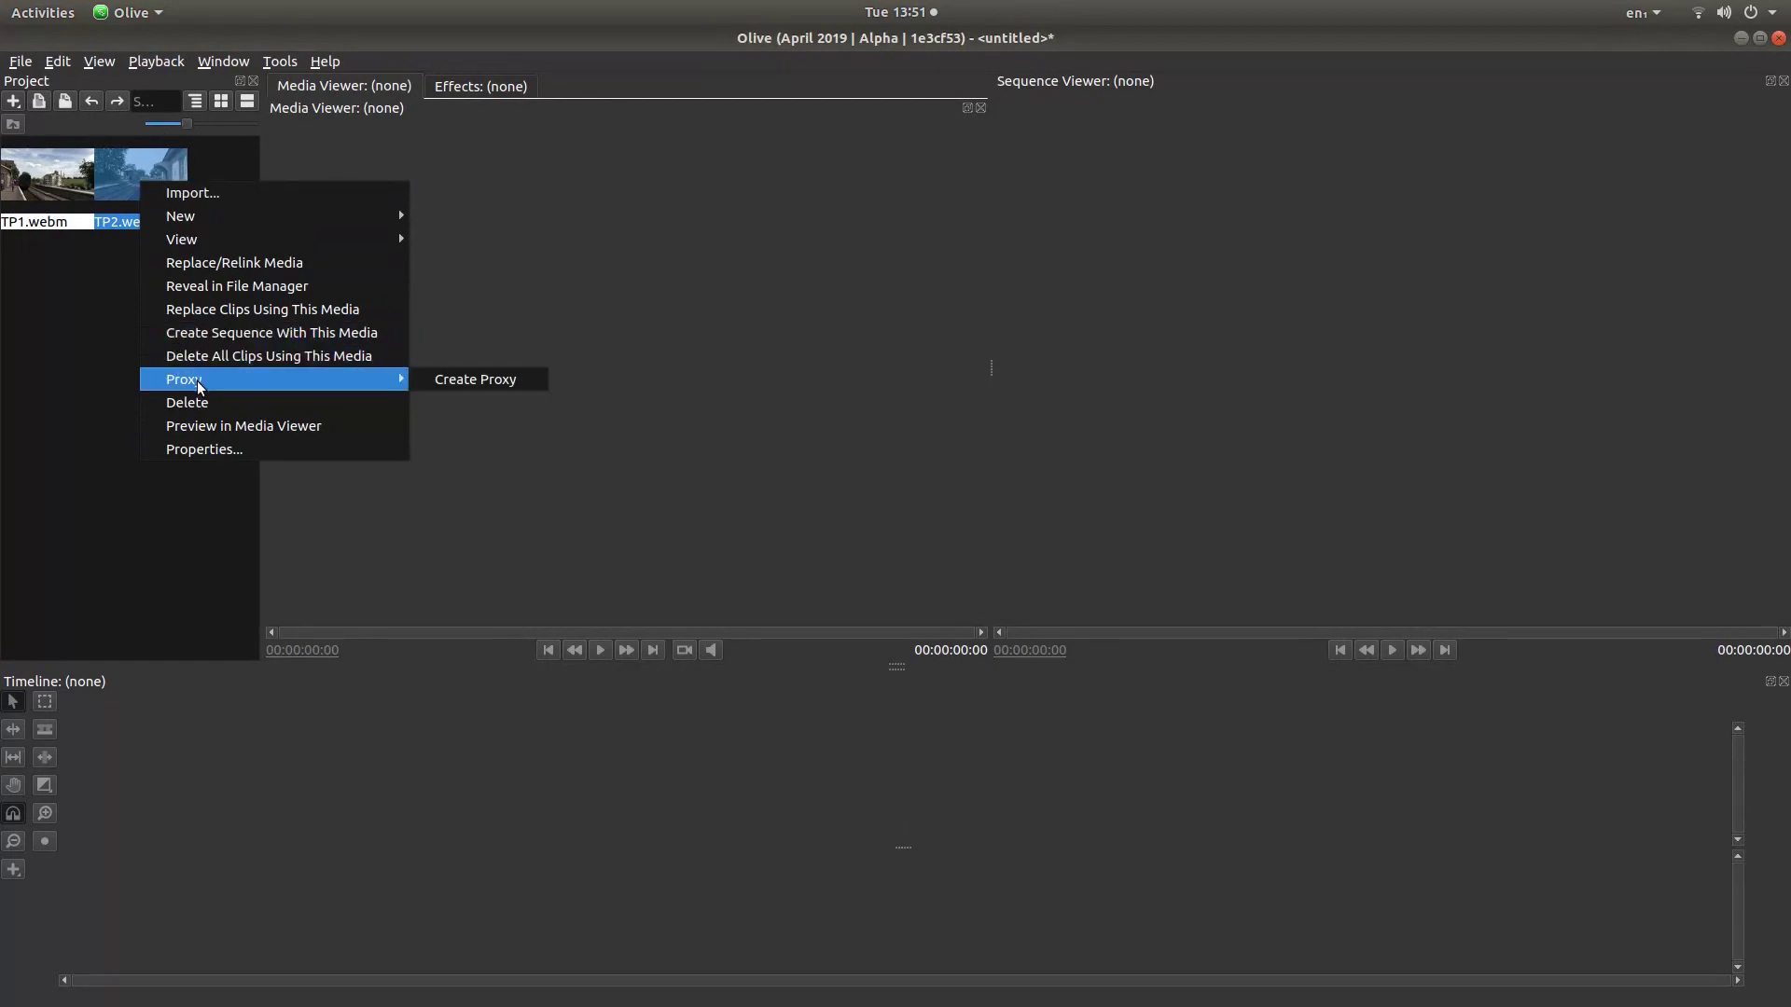
{"action": "left_click", "coordinate": [470, 384]}
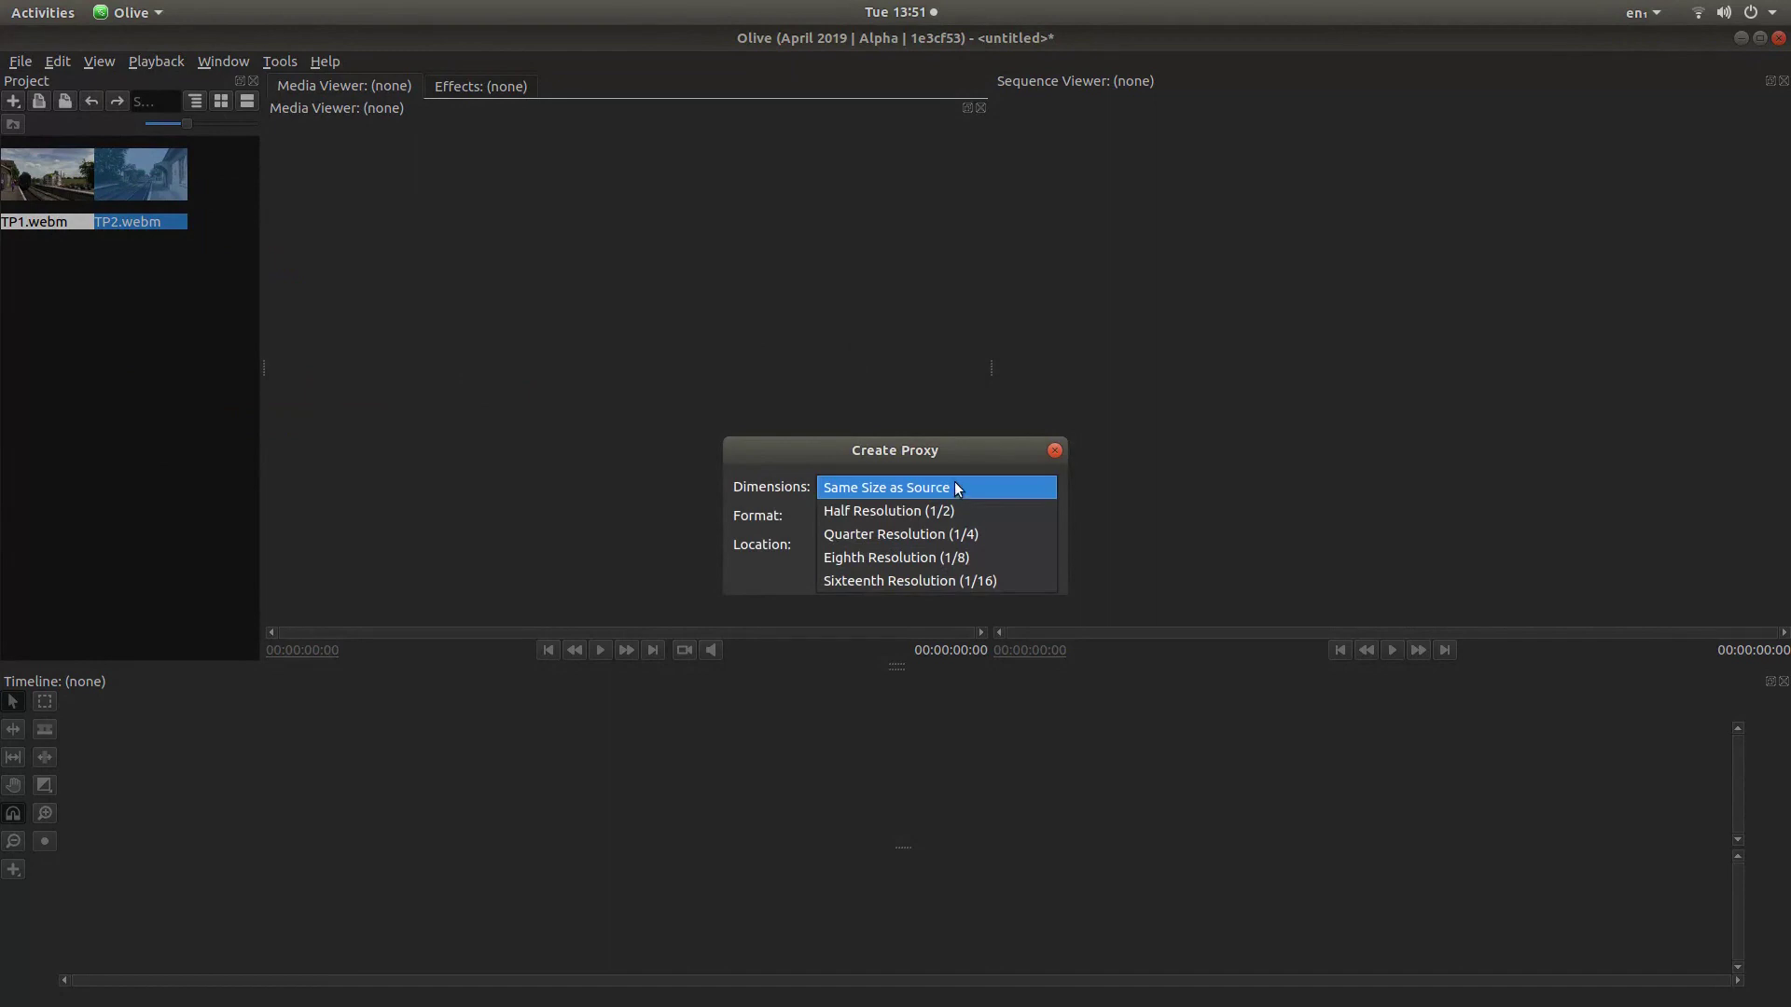
{"action": "left_click", "coordinate": [883, 526]}
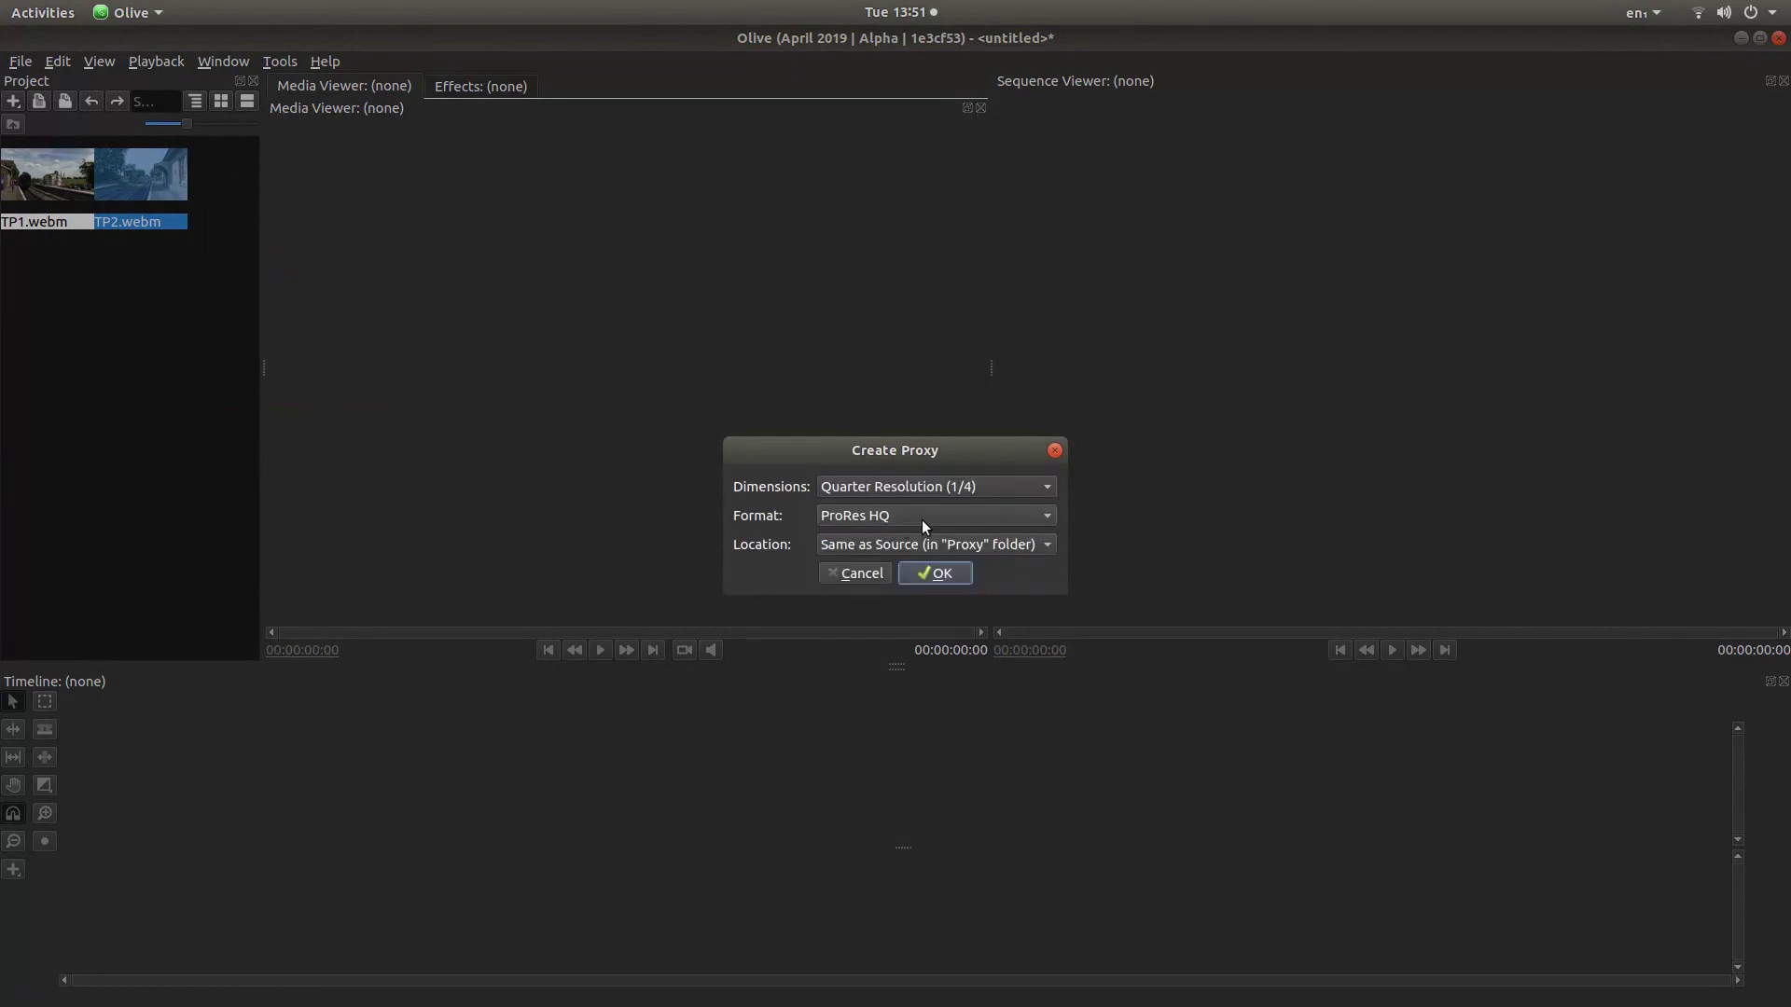
{"action": "left_click", "coordinate": [910, 570]}
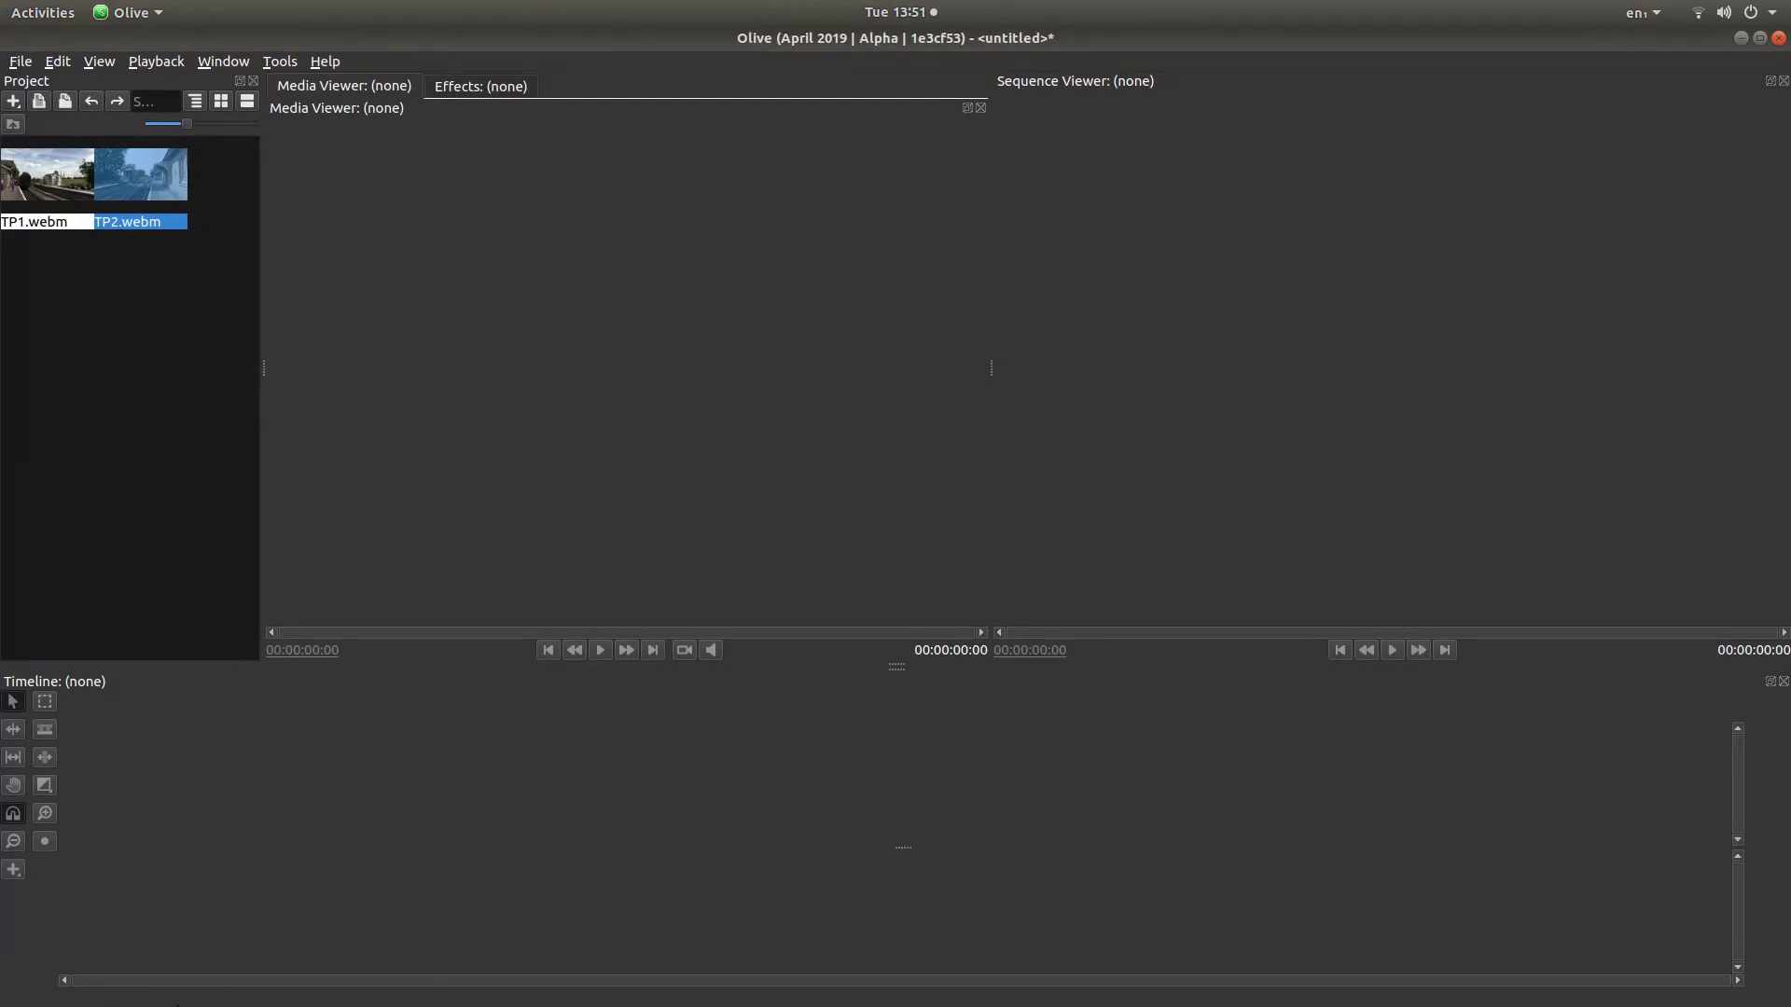
- Check the Proxy submenu on TP1.webm and TP2.webm until both proxies report finished
{"action": "left_click", "coordinate": [51, 193]}
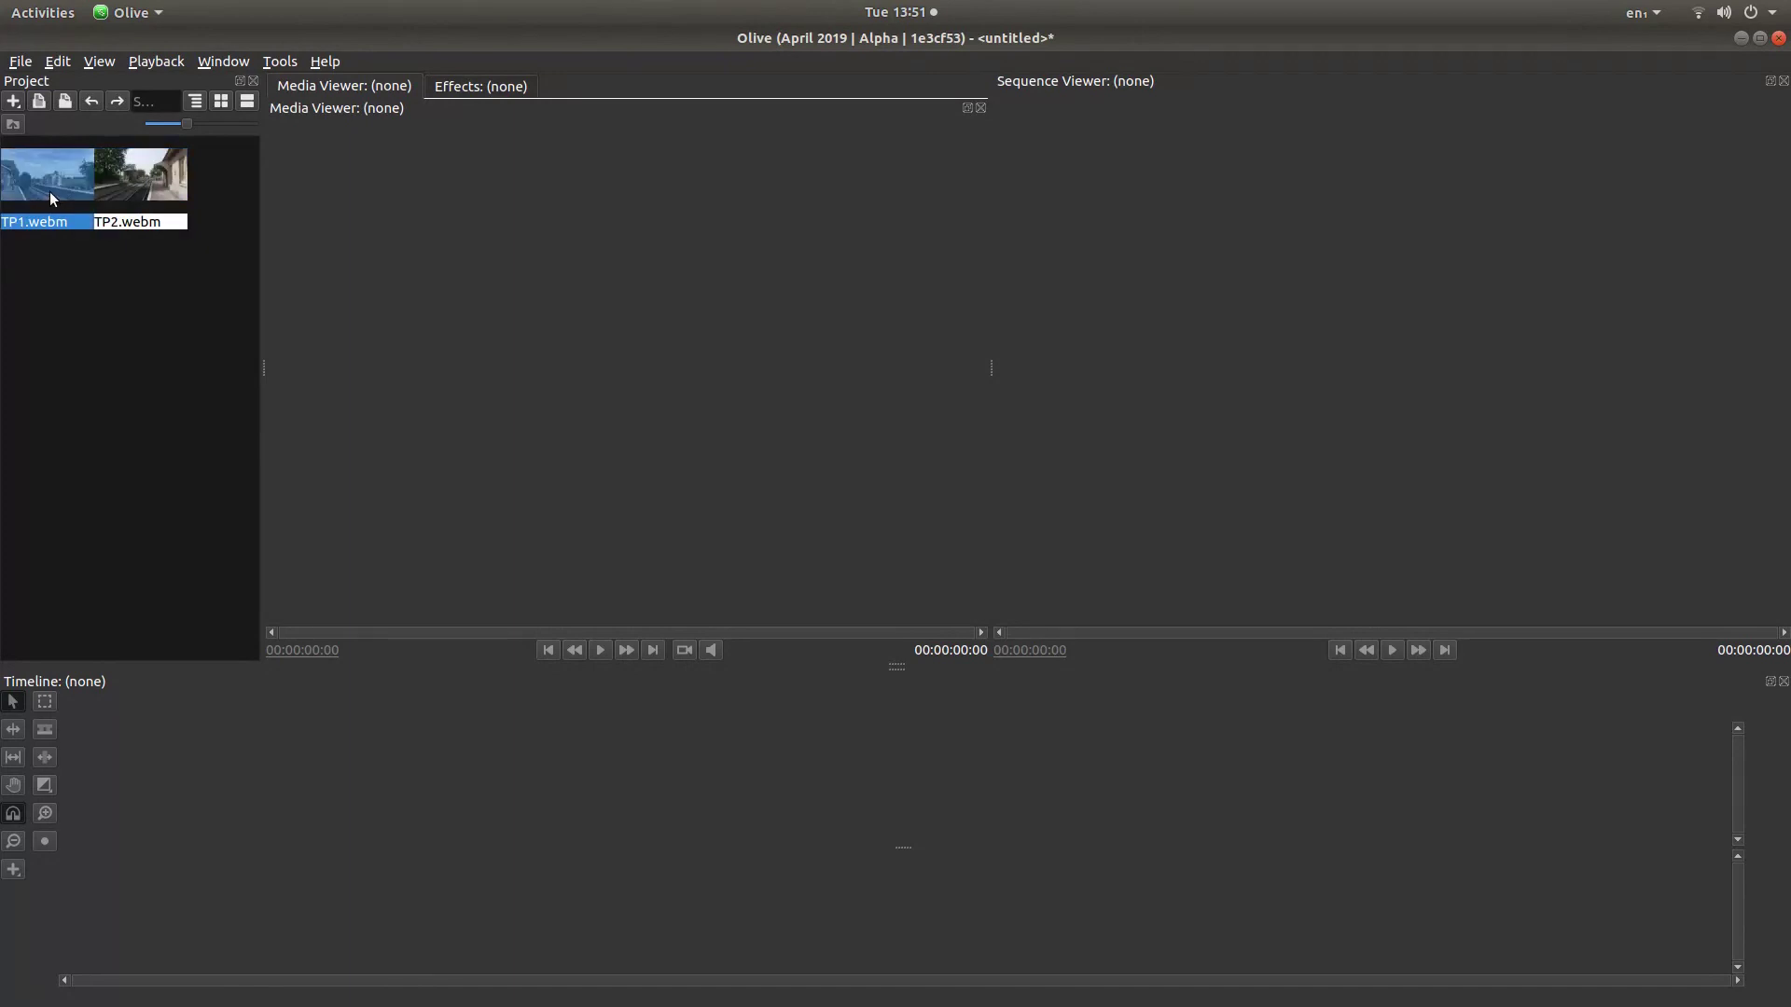
{"action": "right_click", "coordinate": [49, 192]}
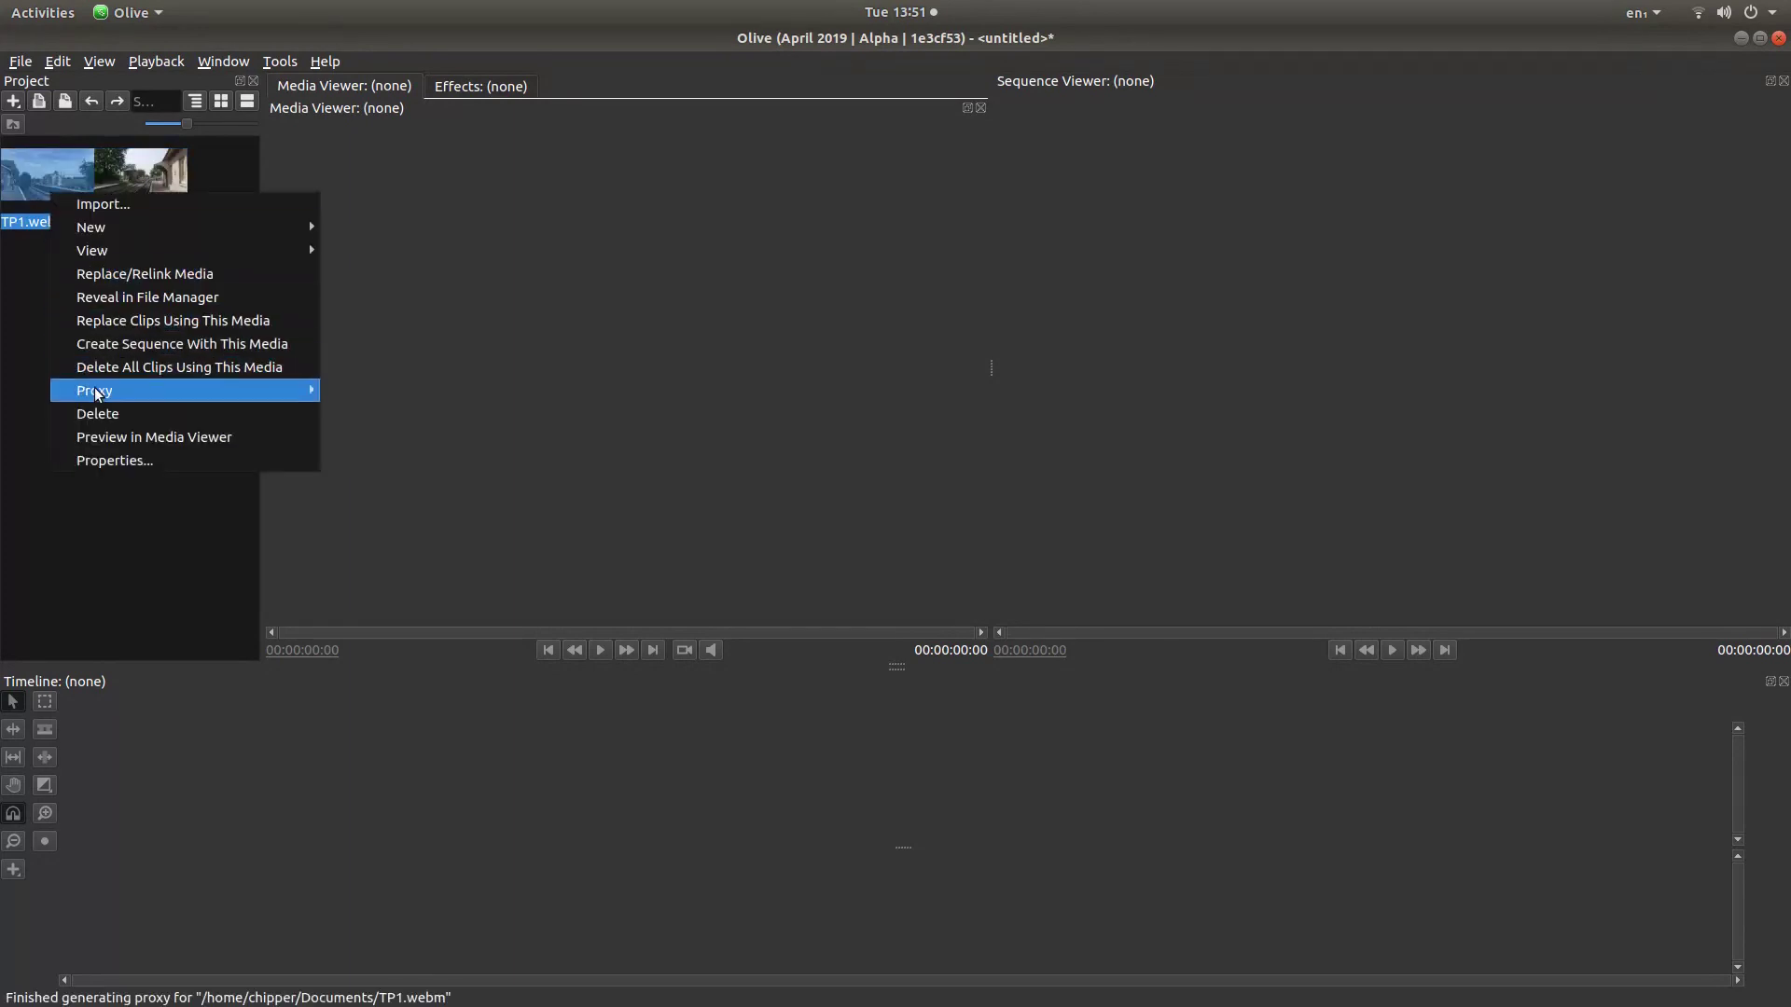
{"action": "mouse_move", "coordinate": [96, 396]}
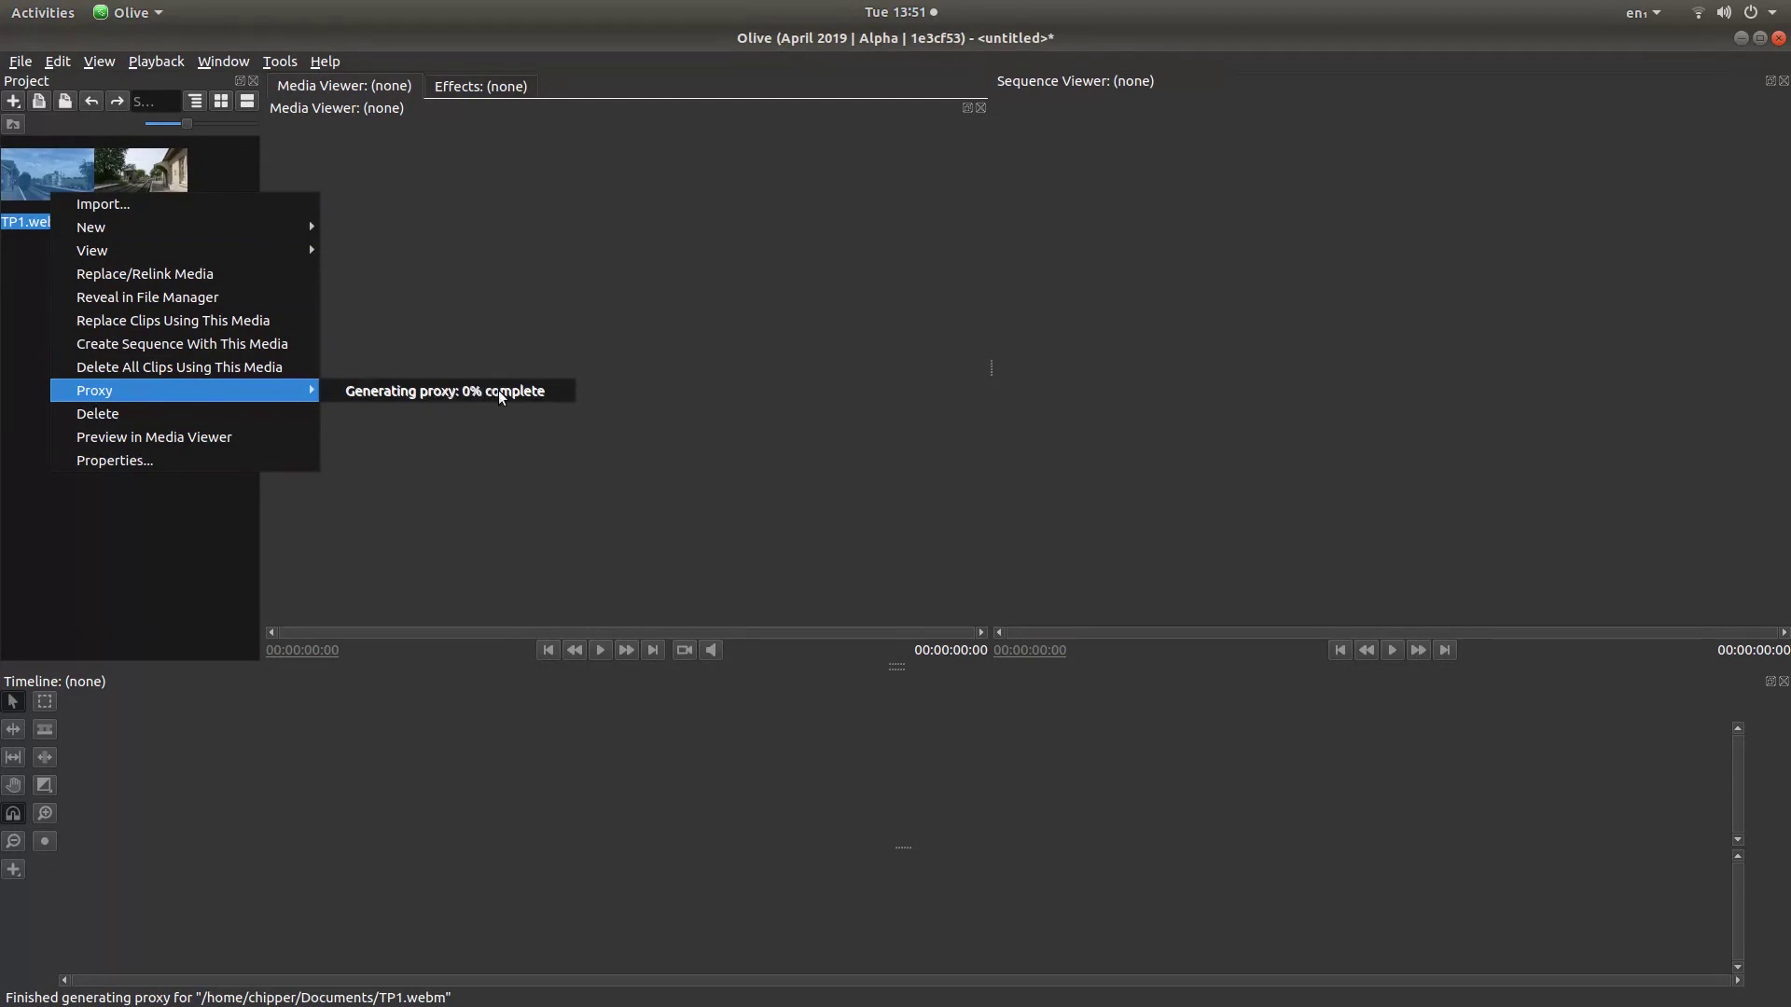
{"action": "left_click", "coordinate": [18, 469]}
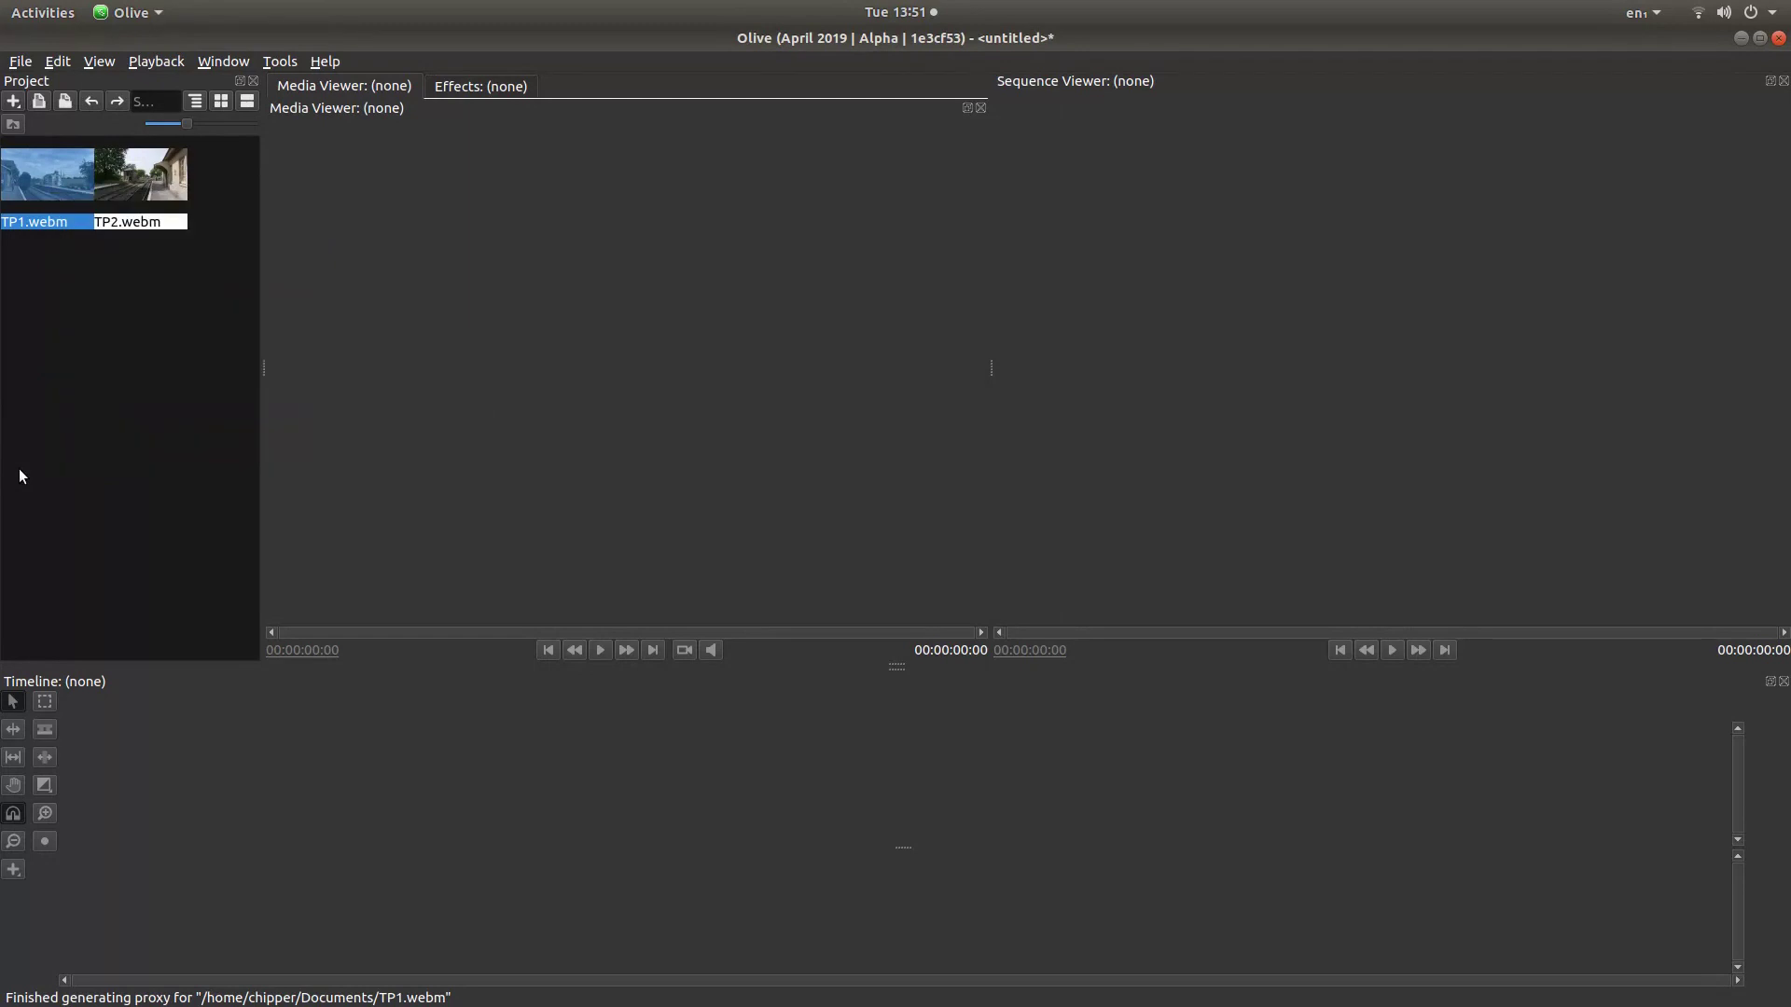
{"action": "left_click", "coordinate": [141, 222]}
{"action": "right_click", "coordinate": [141, 216]}
{"action": "mouse_move", "coordinate": [198, 422]}
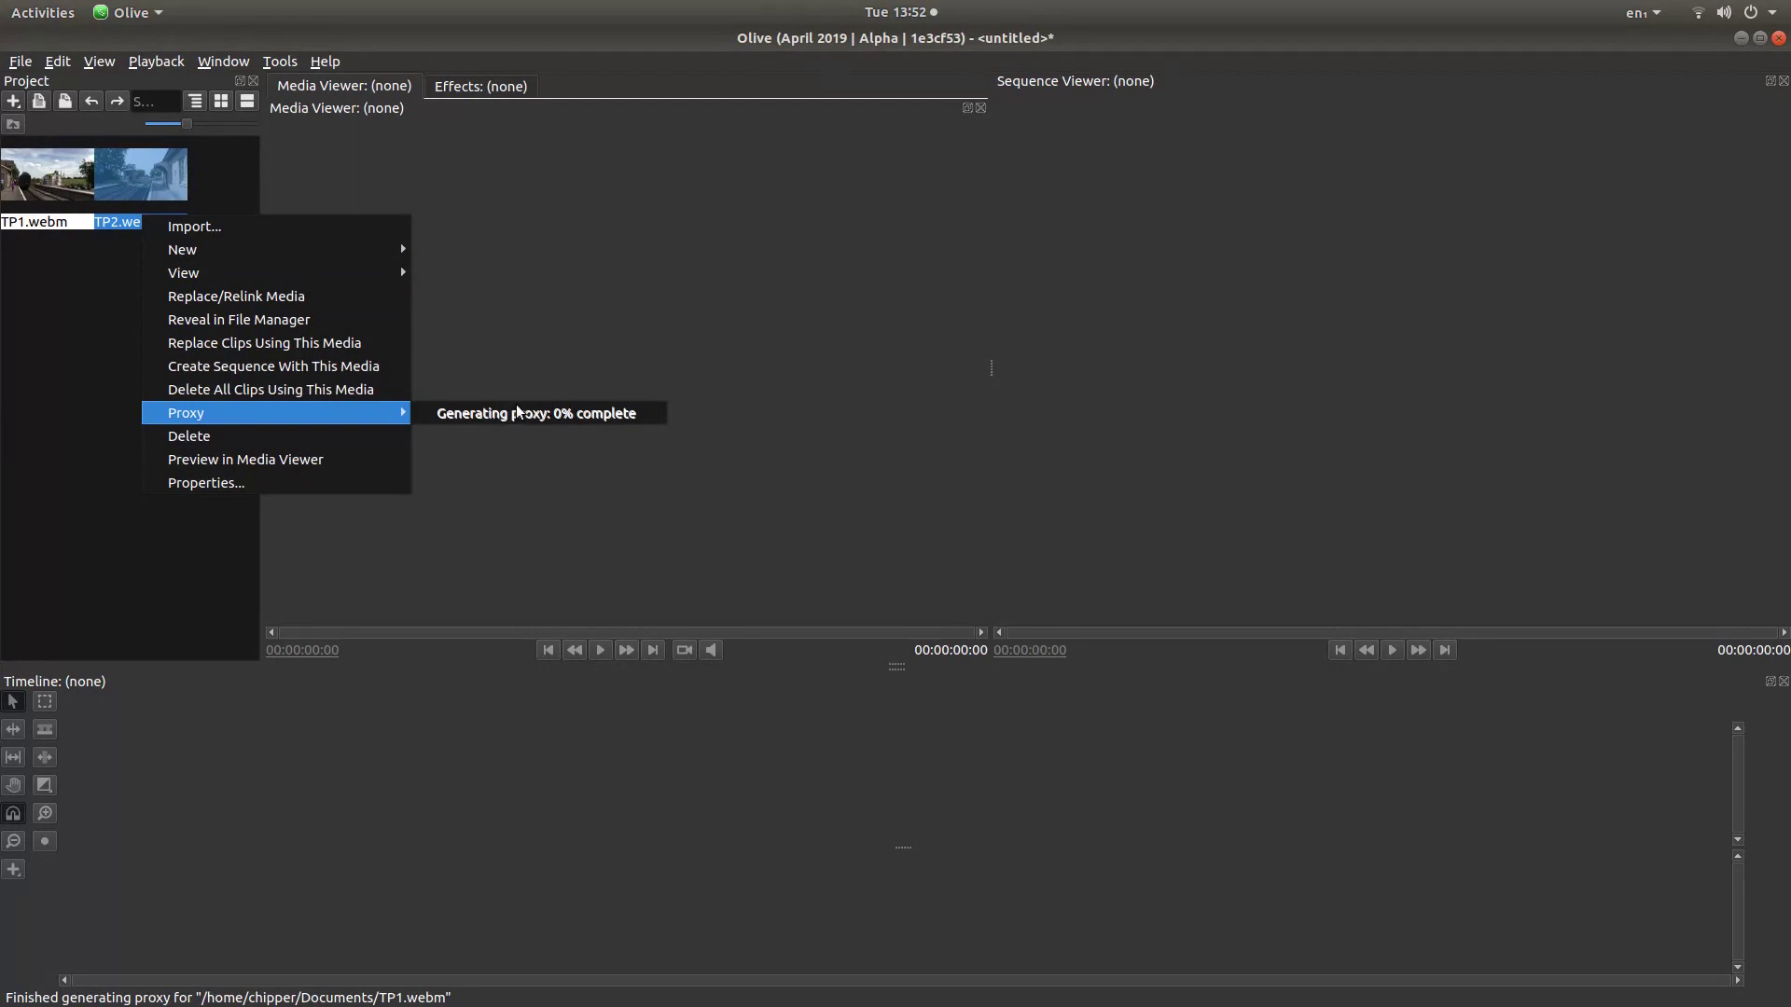
{"action": "left_click", "coordinate": [58, 331]}
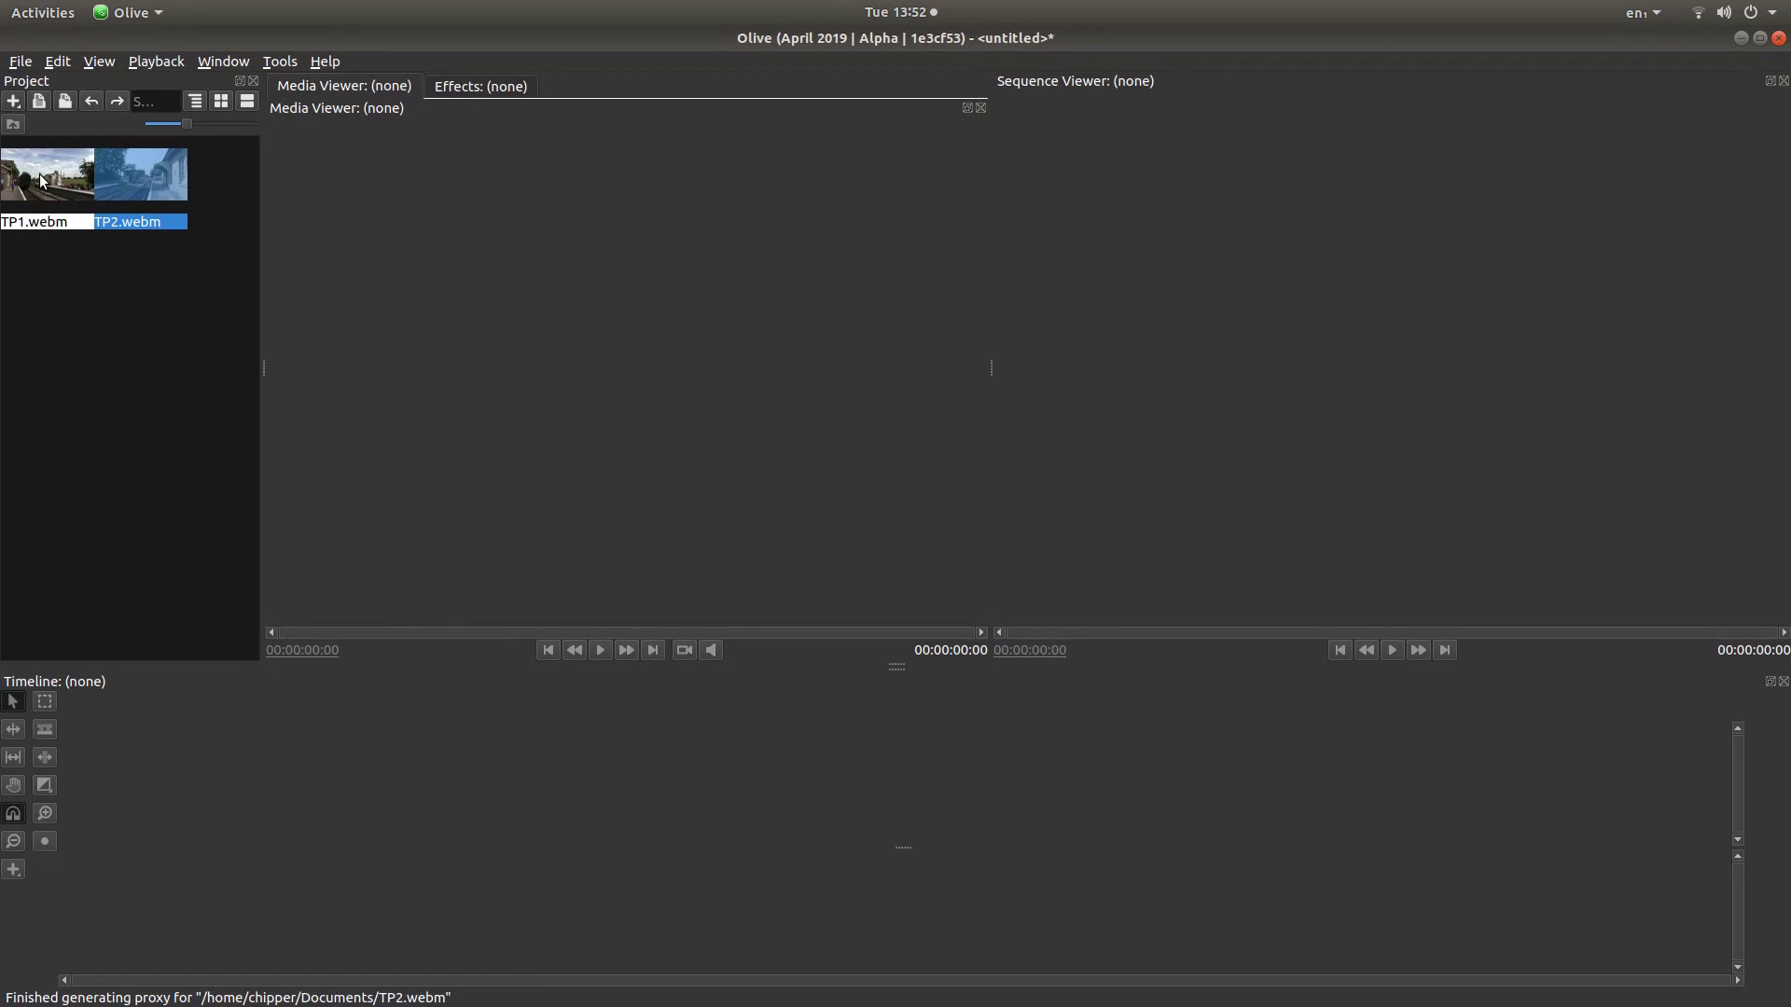
- Place TP1.webm and then TP2.webm back to back on a new timeline and scrub to preview
{"action": "left_click_drag", "start_coordinate": [39, 179], "coordinate": [99, 833]}
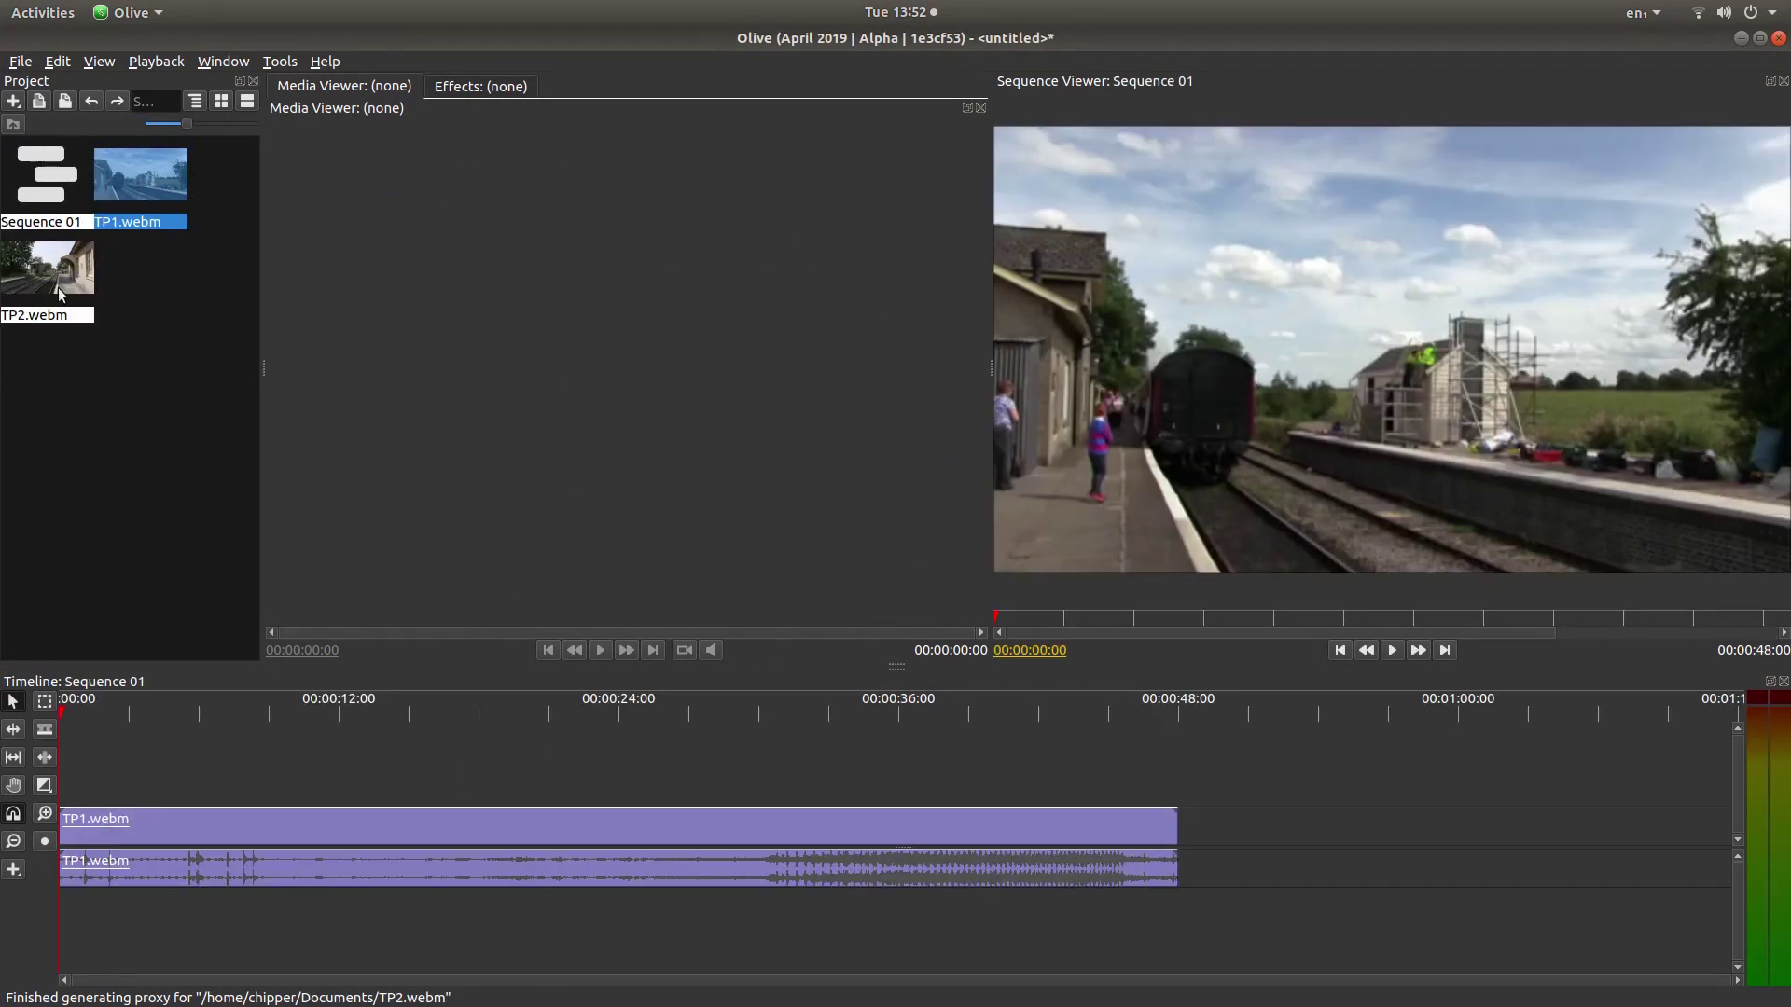
{"action": "left_click_drag", "start_coordinate": [57, 284], "coordinate": [1243, 844]}
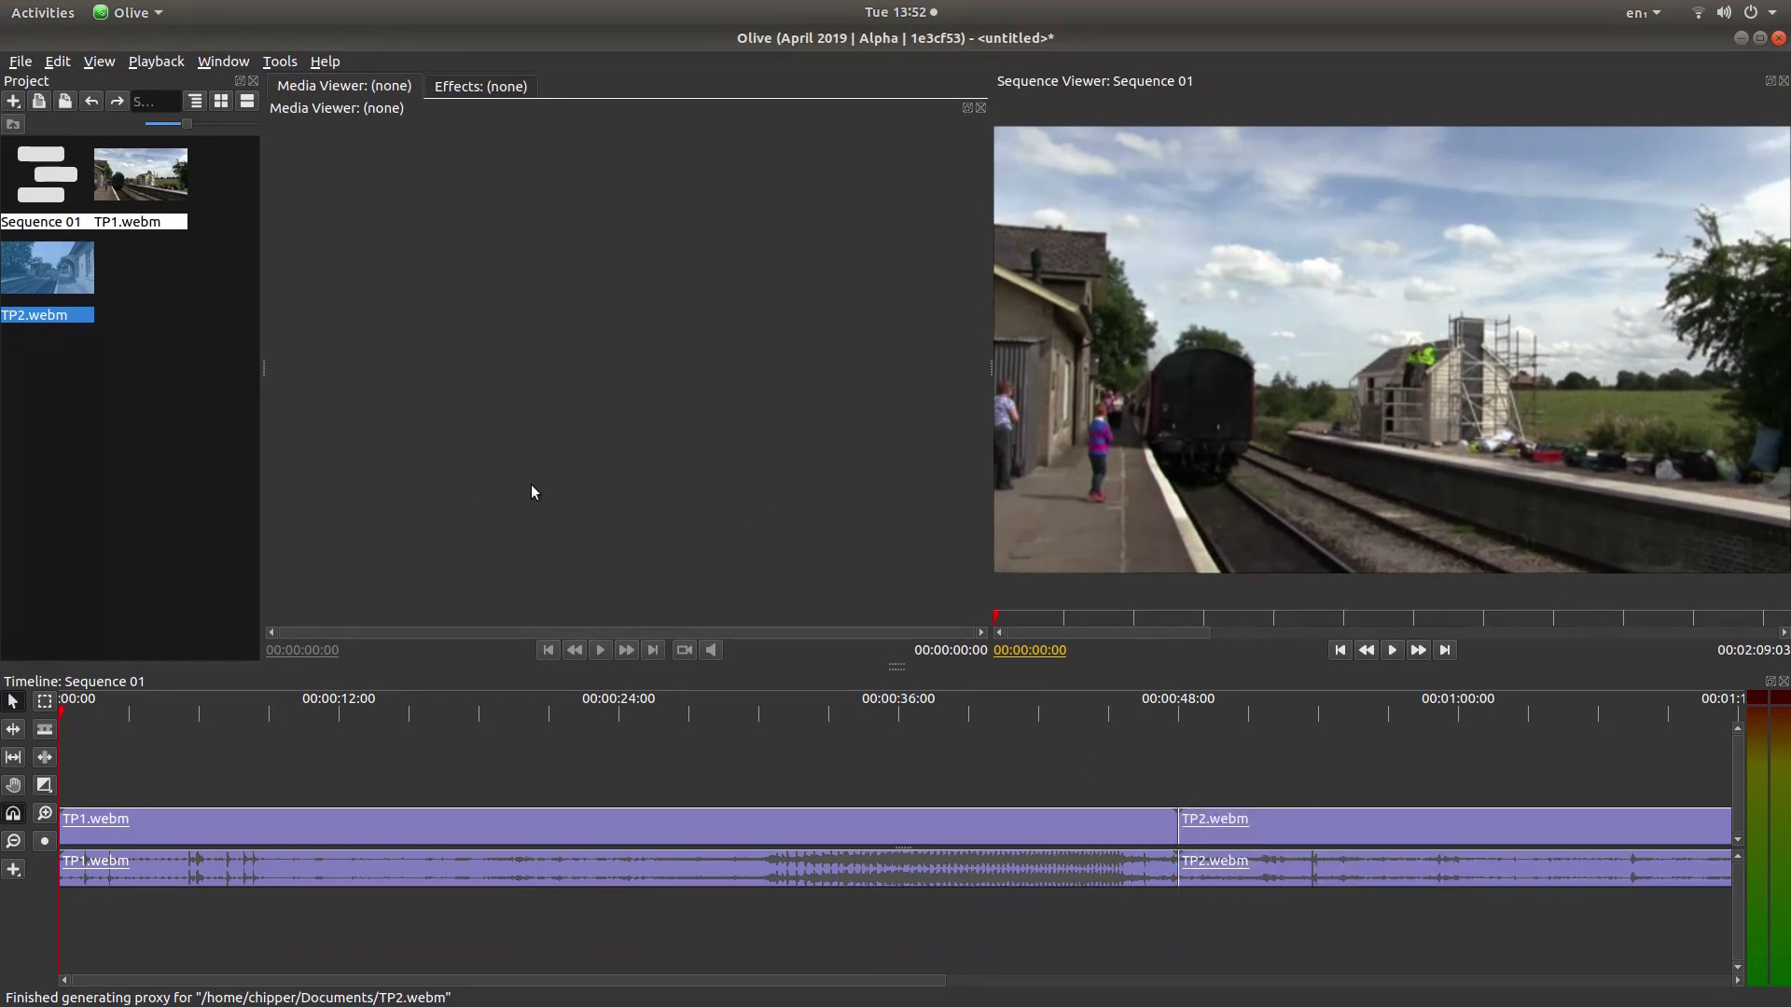
{"action": "left_click_drag", "start_coordinate": [65, 714], "coordinate": [619, 786]}
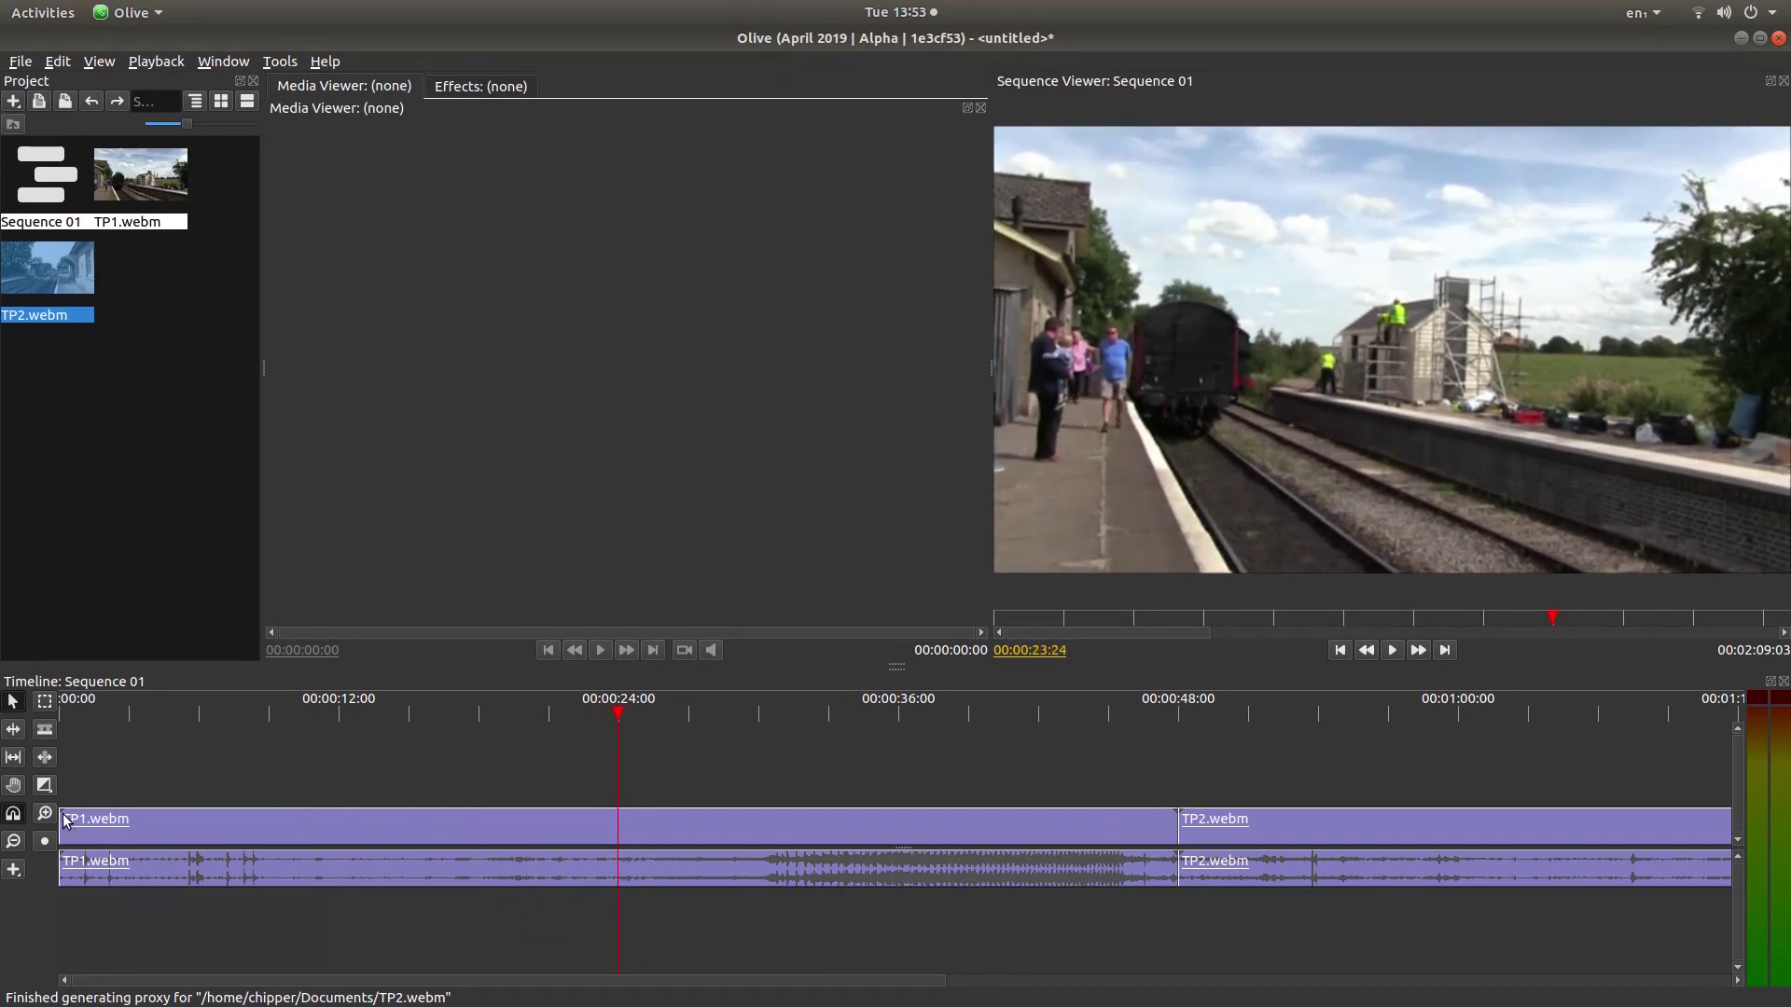
- Trim TP1.webm to start at 00:00 and end at 00:00:17:02, then move TP2.webm up behind it
{"action": "left_click_drag", "start_coordinate": [63, 823], "coordinate": [618, 828]}
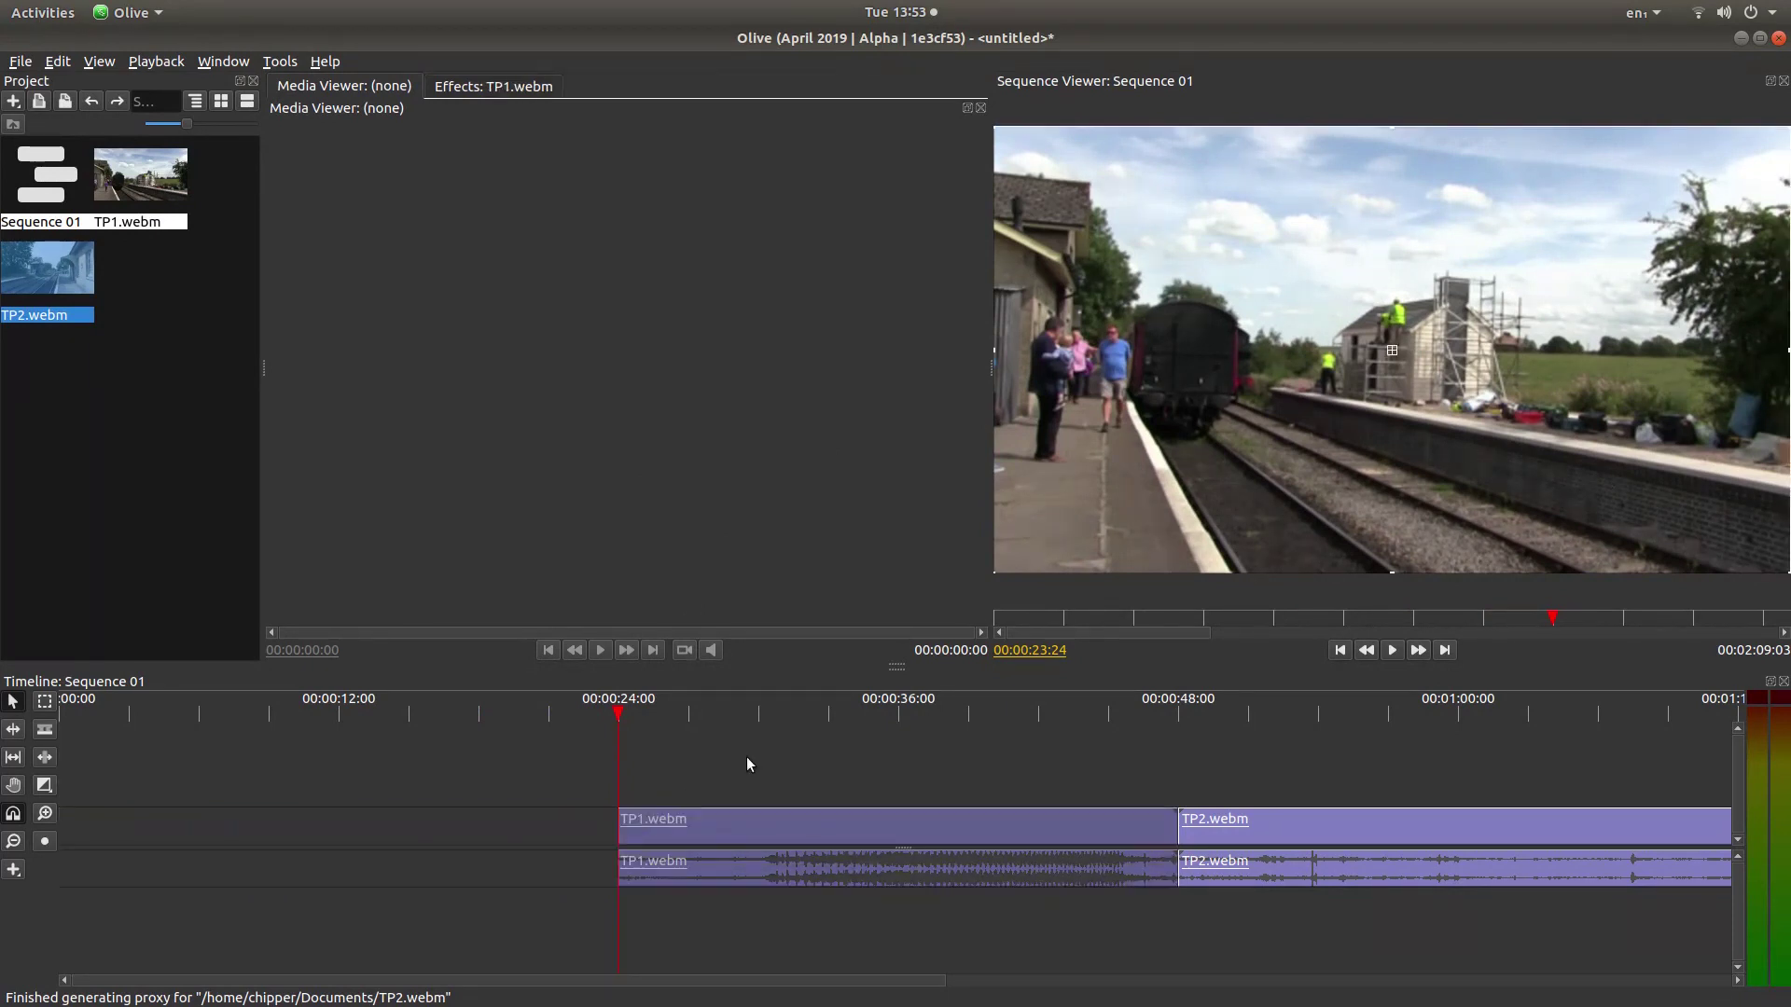
{"action": "left_click_drag", "start_coordinate": [876, 830], "coordinate": [216, 826]}
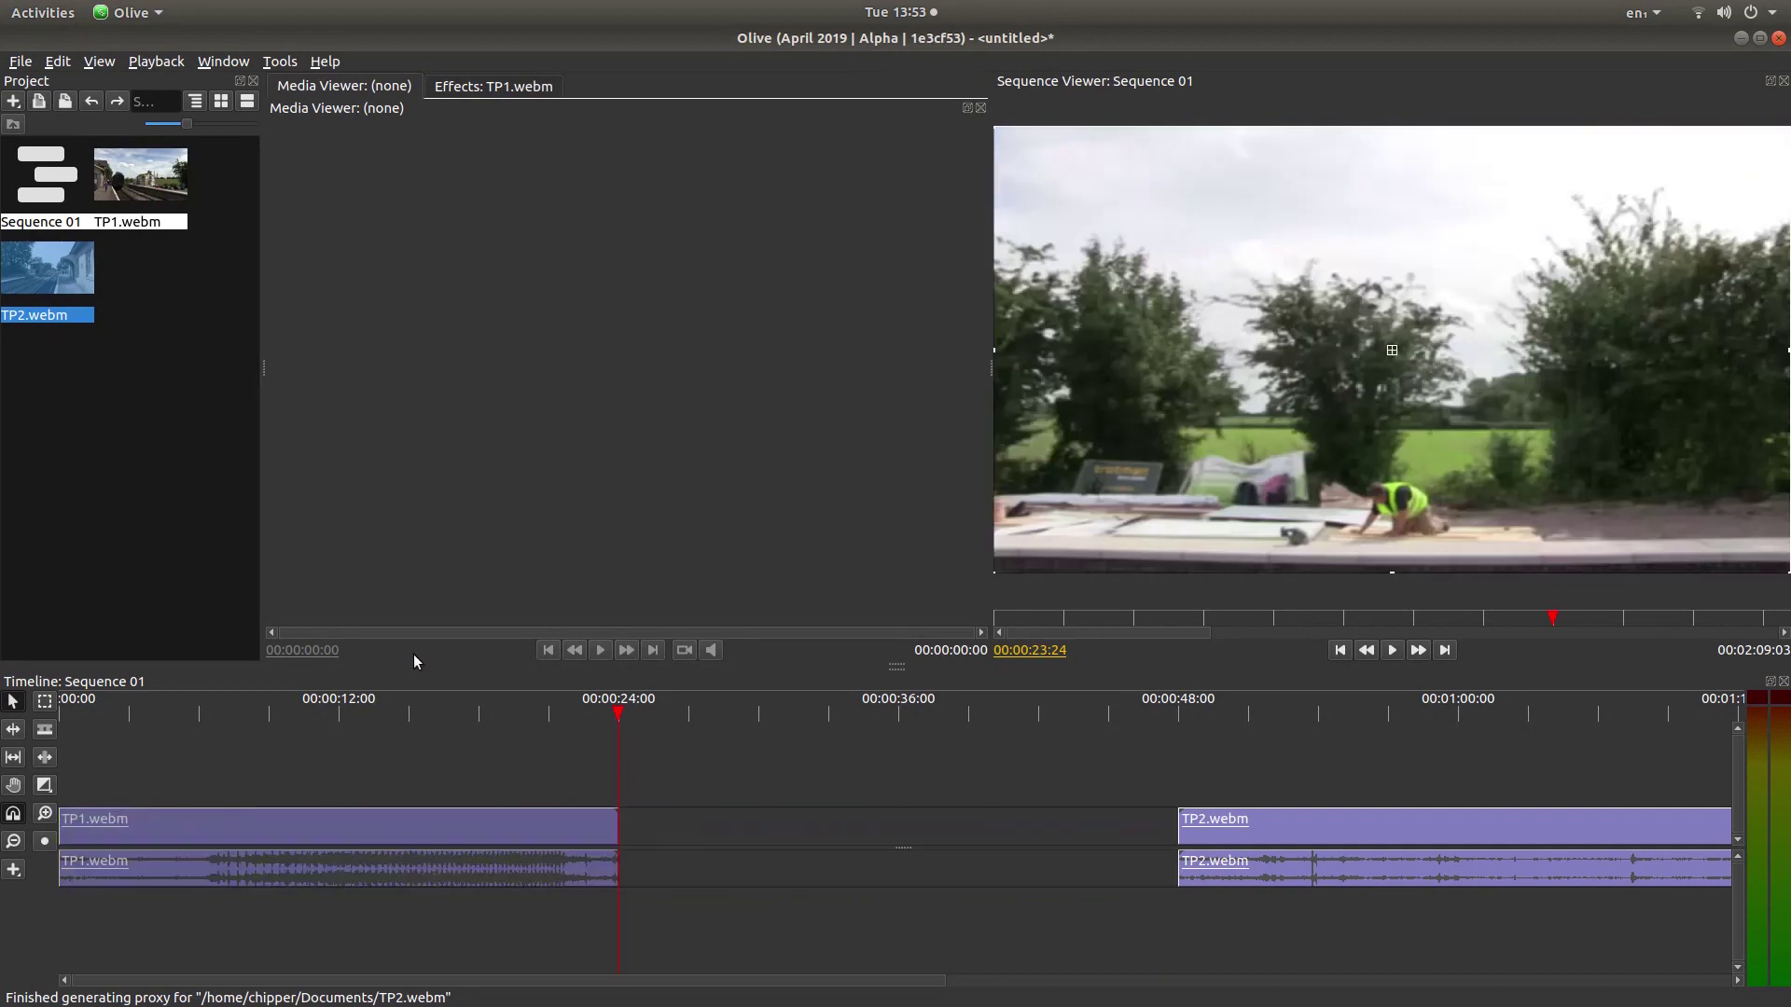
{"action": "left_click_drag", "start_coordinate": [586, 718], "coordinate": [456, 711]}
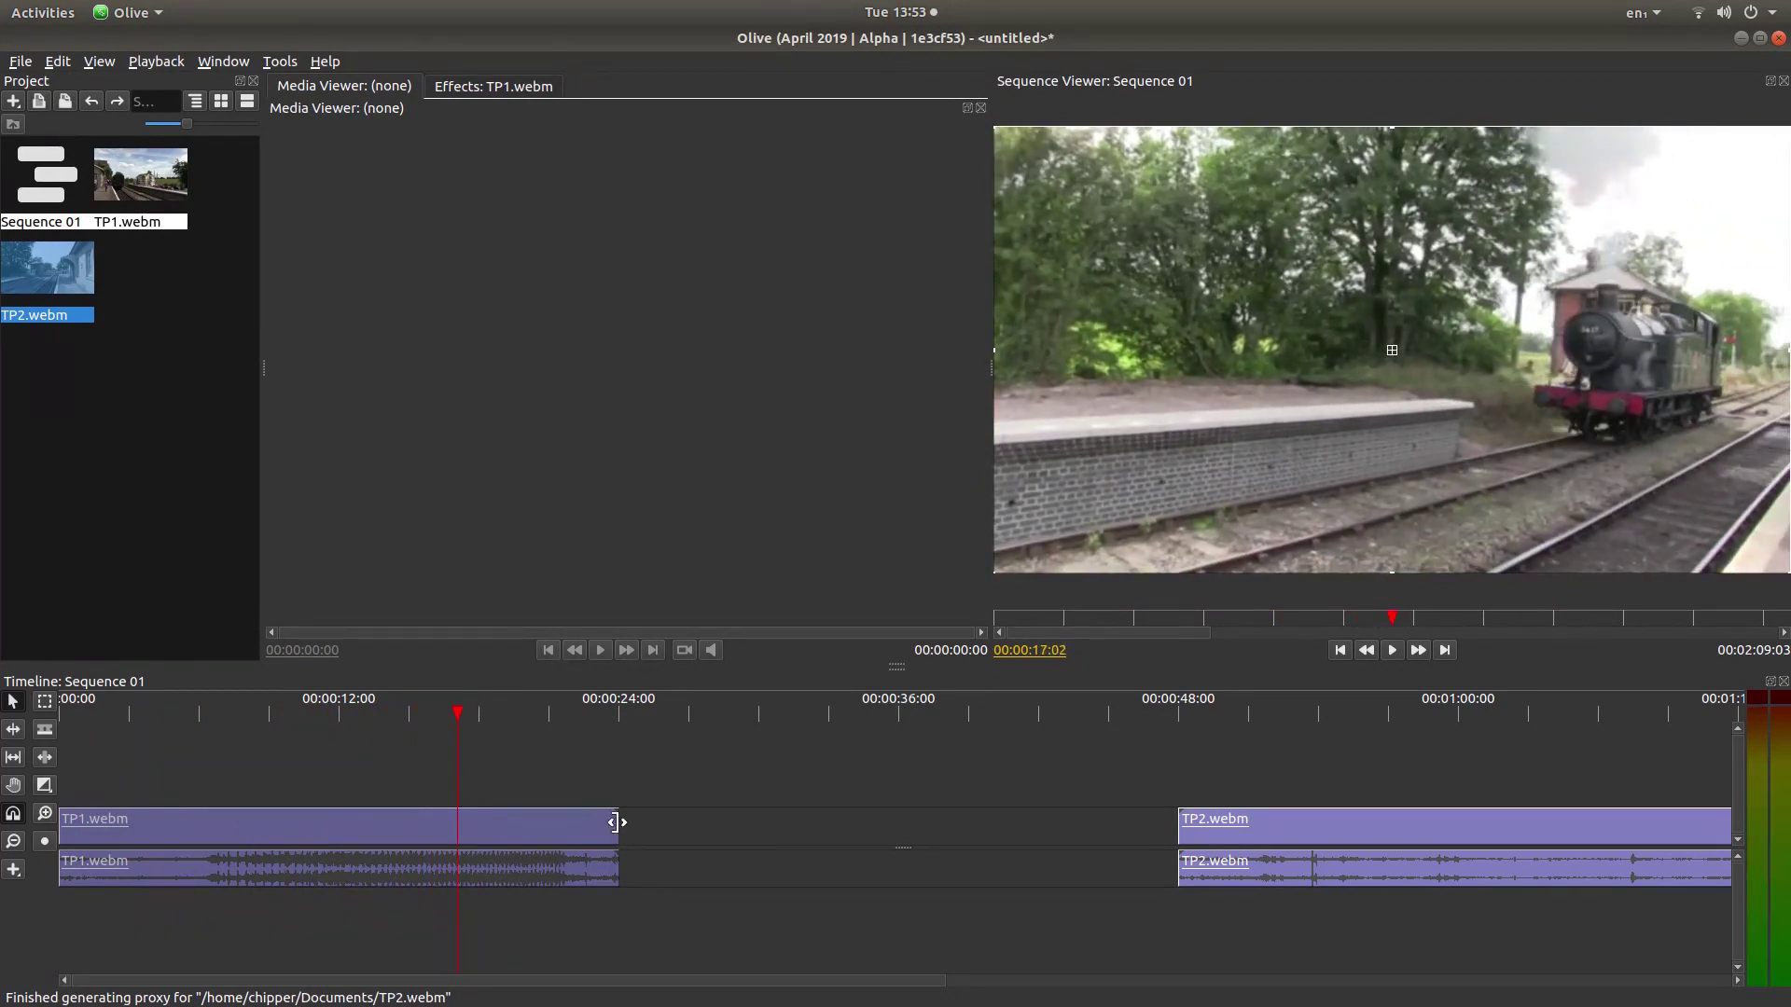
{"action": "left_click_drag", "start_coordinate": [615, 822], "coordinate": [457, 836]}
{"action": "left_click_drag", "start_coordinate": [1463, 824], "coordinate": [753, 844]}
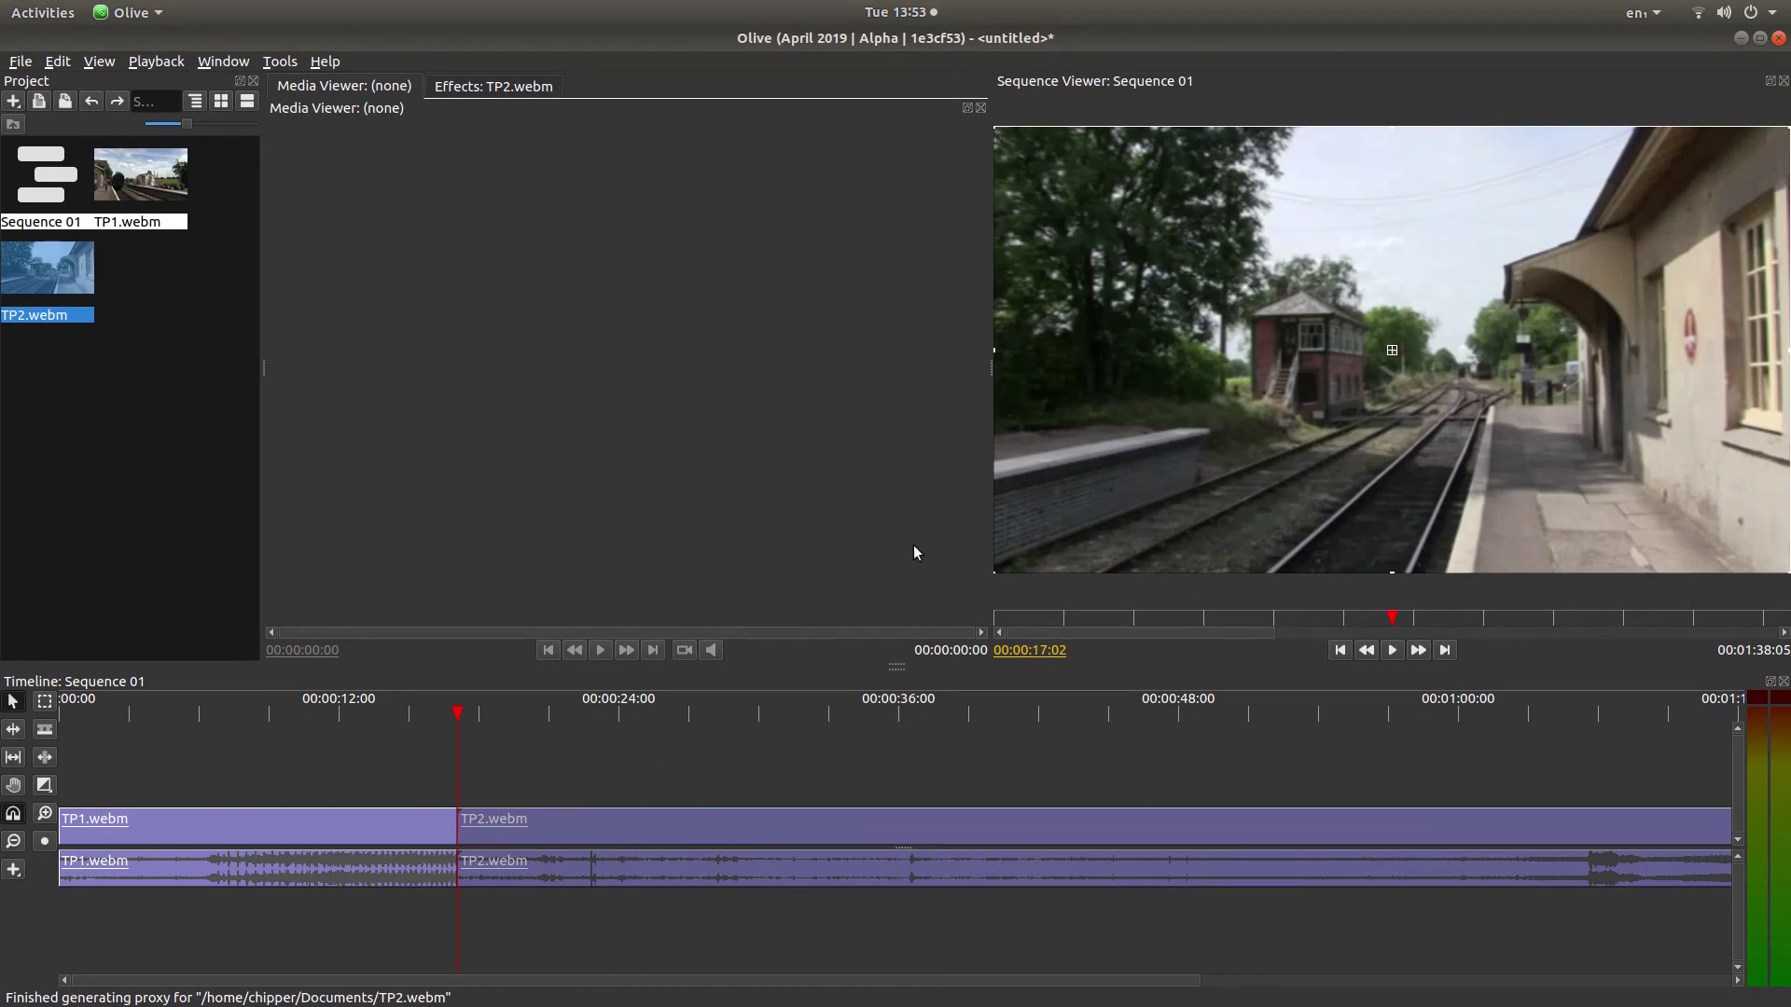
- Trim TP2.webm's in and out points to about 11 seconds, placed right after TP1, making 00:00:28:16 total
{"action": "left_click", "coordinate": [12, 842]}
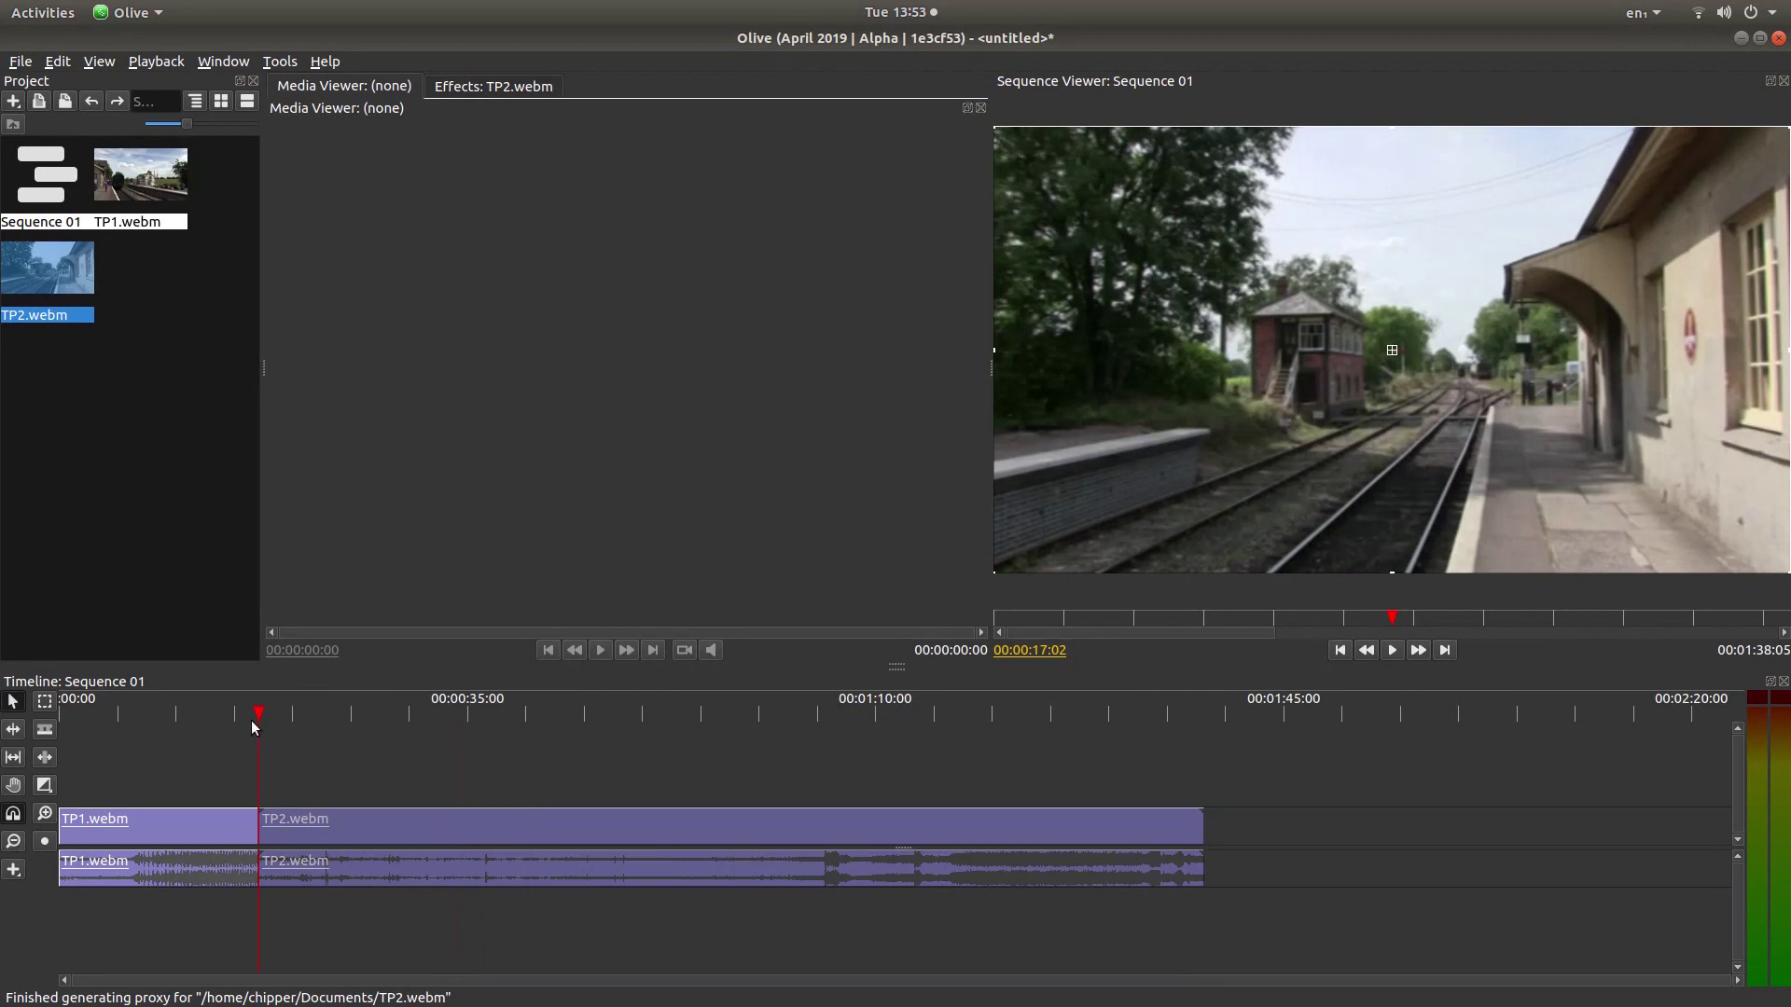
{"action": "left_click_drag", "start_coordinate": [253, 727], "coordinate": [970, 716]}
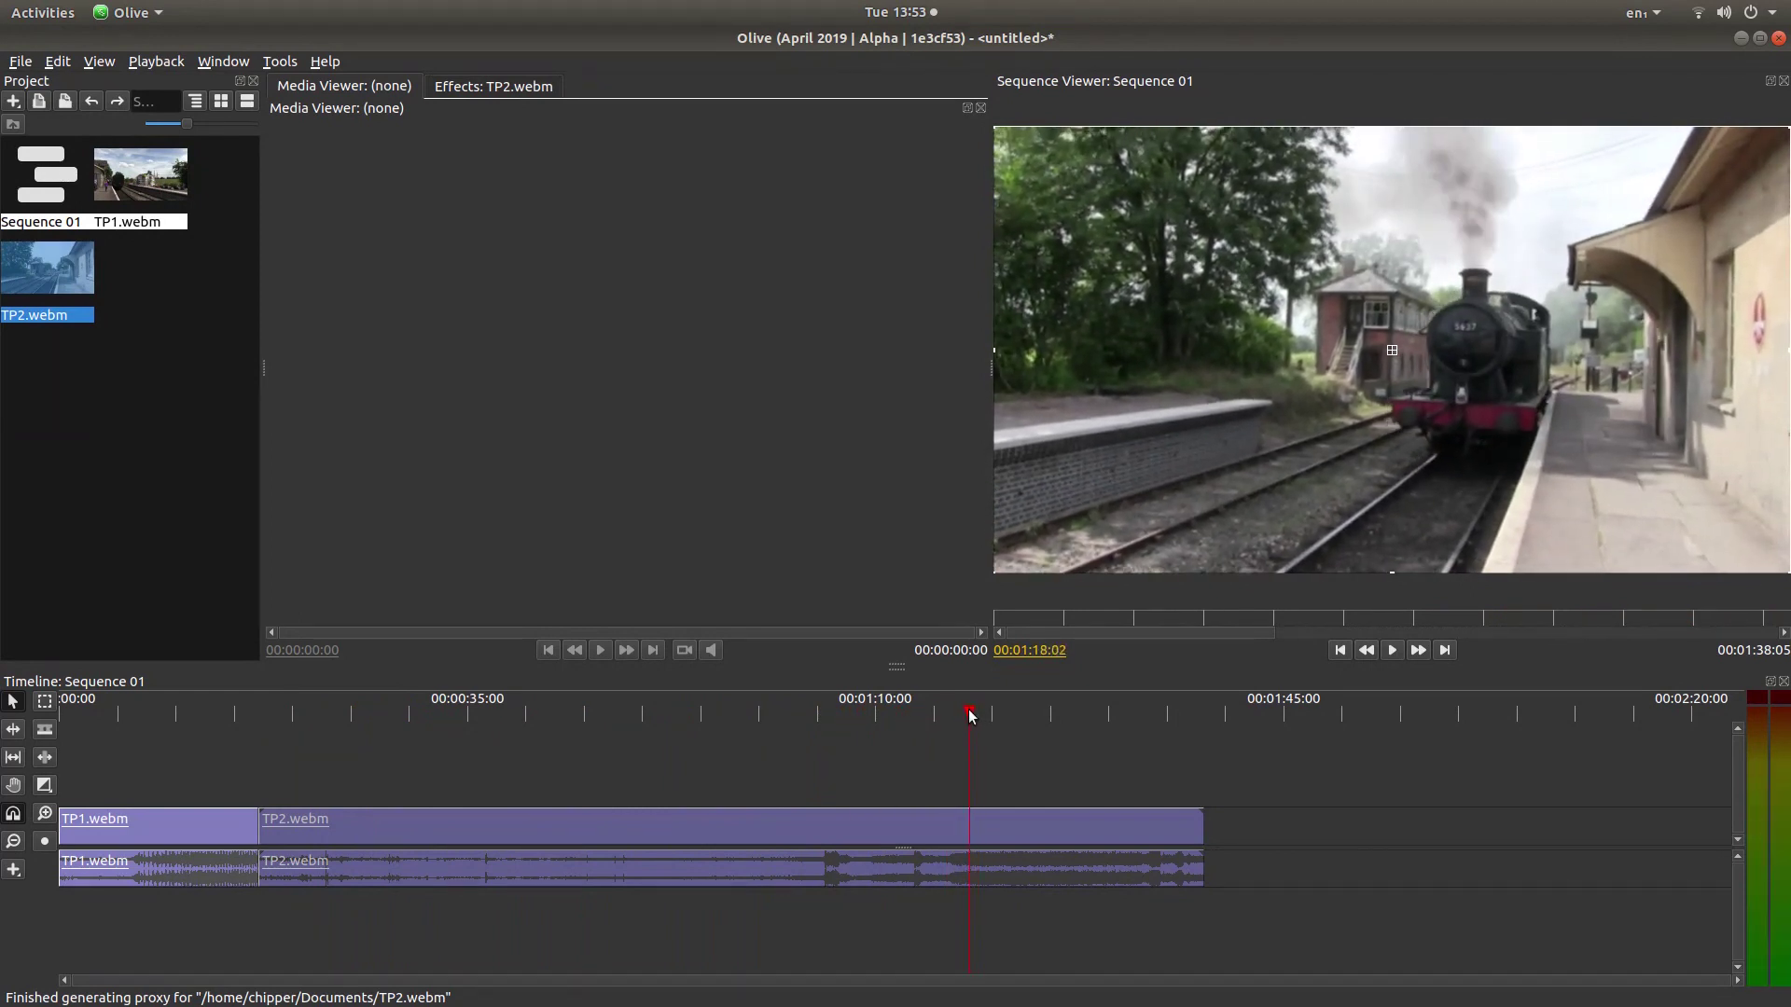
{"action": "left_click_drag", "start_coordinate": [261, 824], "coordinate": [970, 771]}
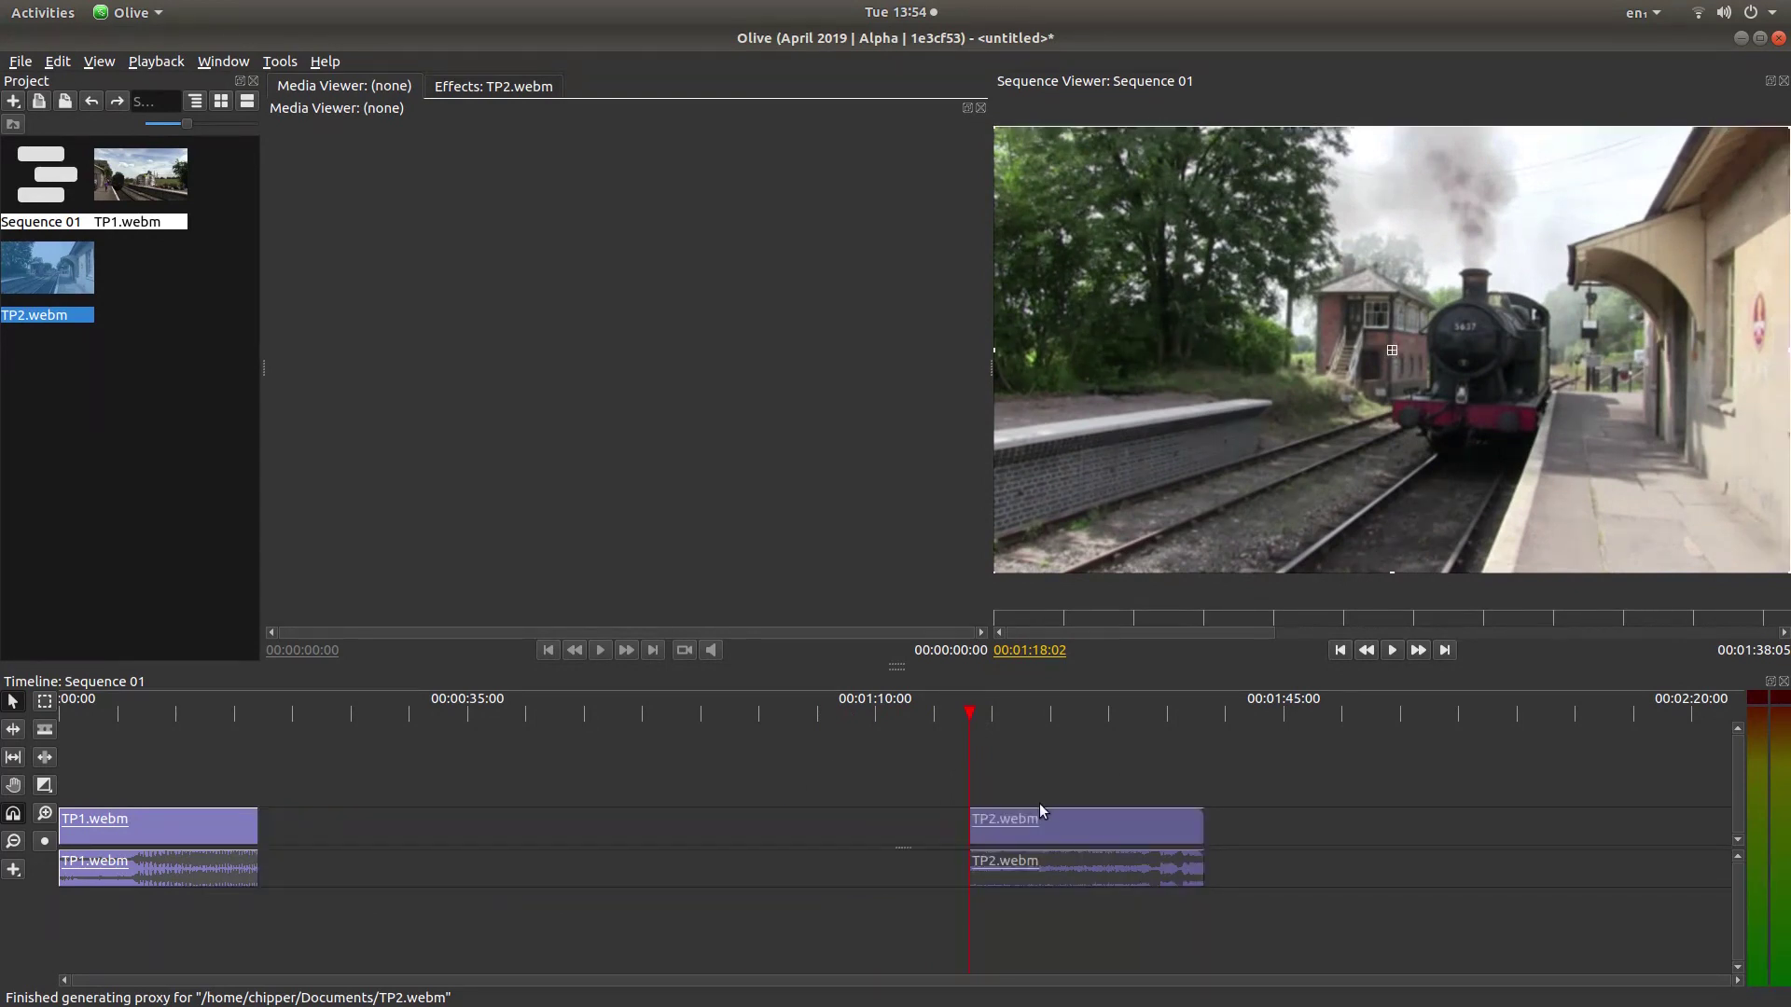
{"action": "left_click_drag", "start_coordinate": [1077, 830], "coordinate": [357, 854]}
{"action": "left_click_drag", "start_coordinate": [272, 709], "coordinate": [393, 726]}
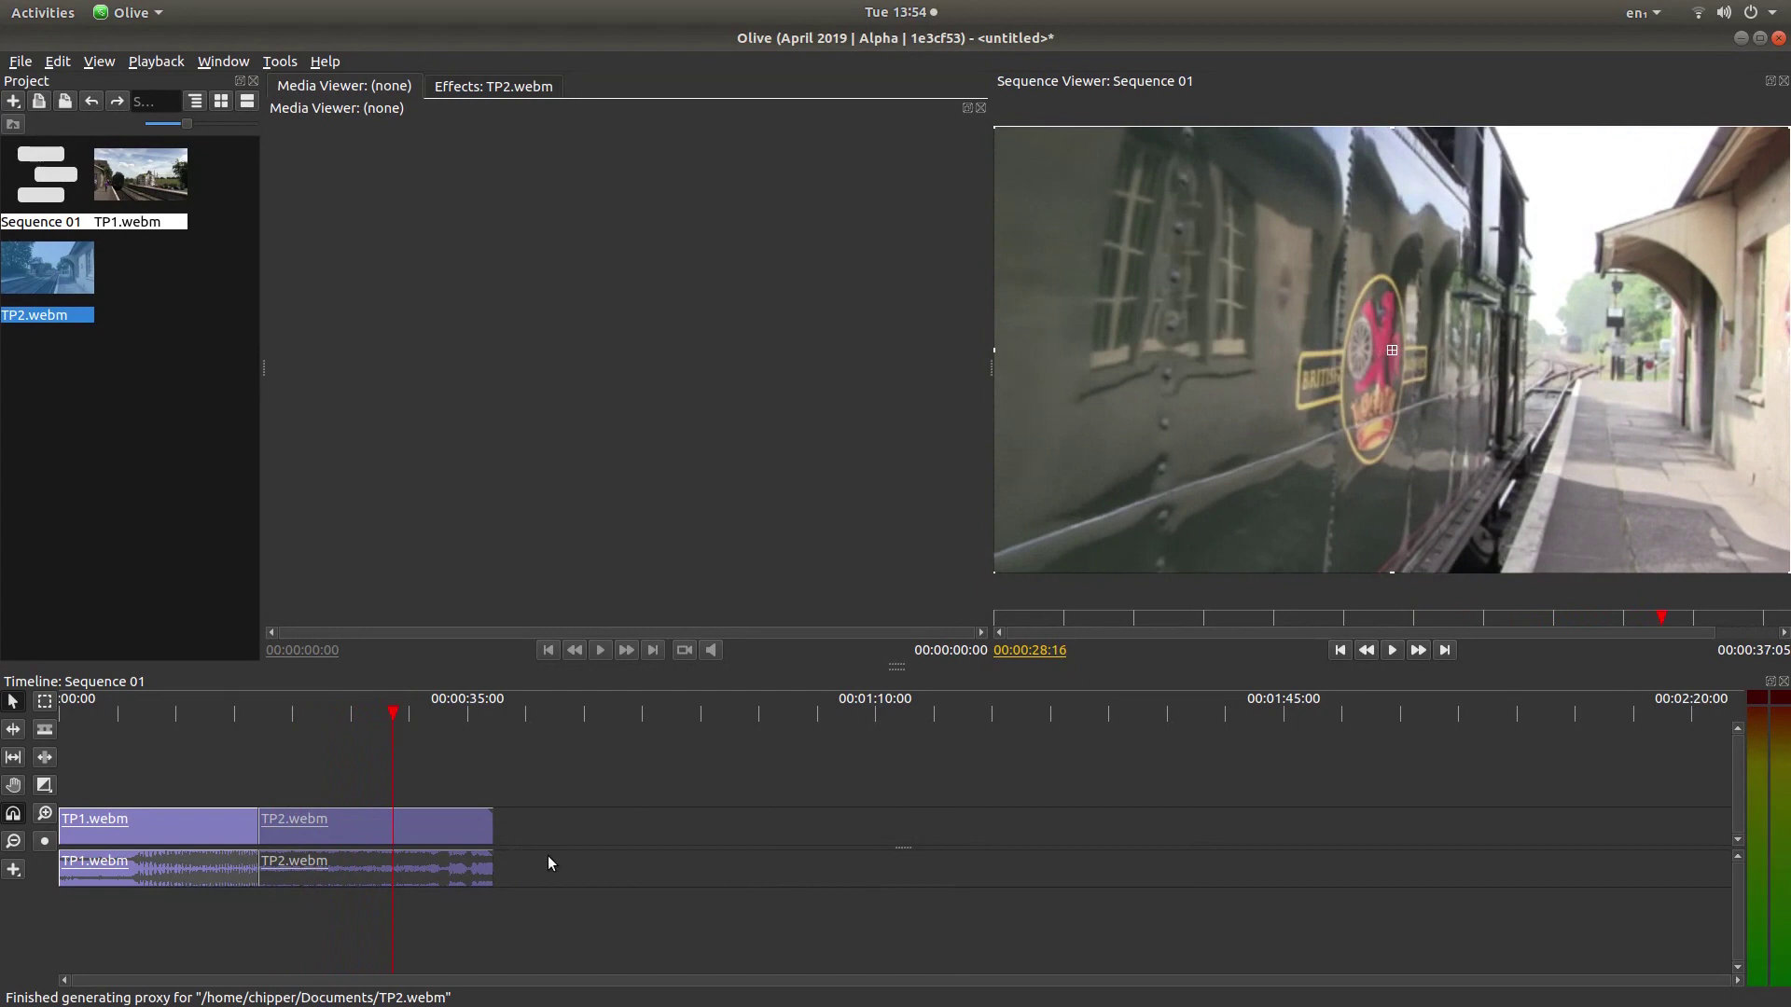
{"action": "left_click_drag", "start_coordinate": [492, 824], "coordinate": [393, 807]}
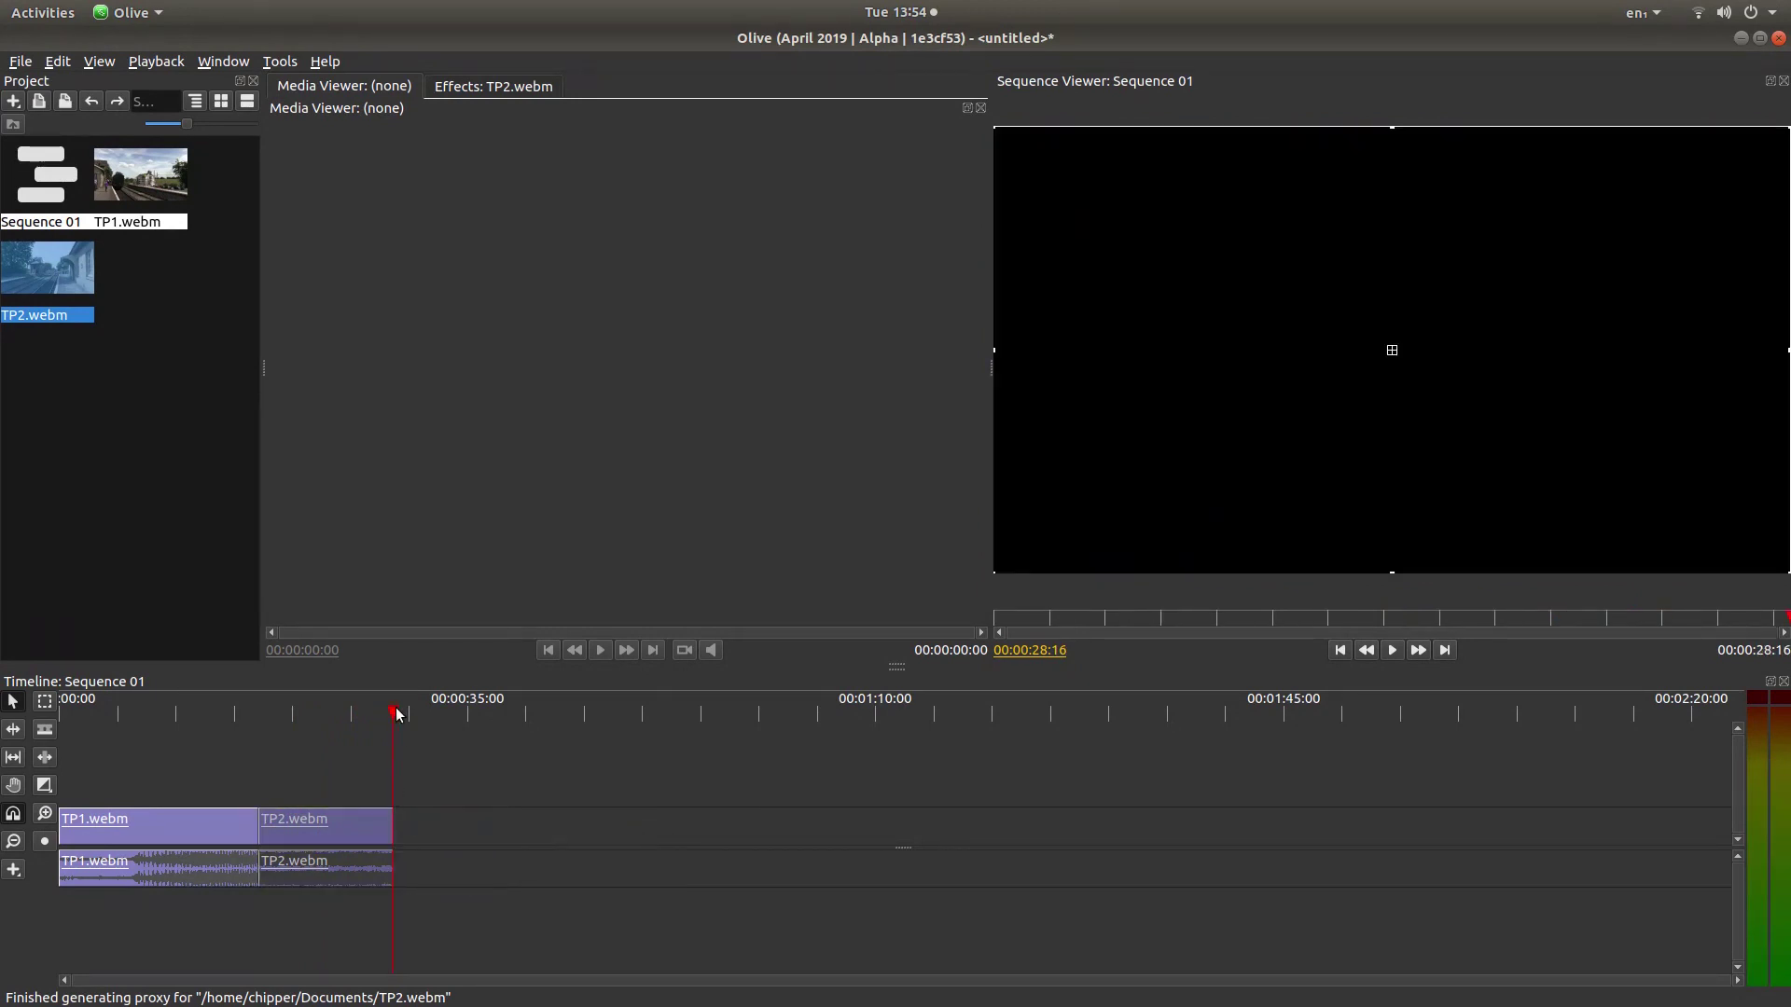
{"action": "left_click_drag", "start_coordinate": [396, 714], "coordinate": [35, 753]}
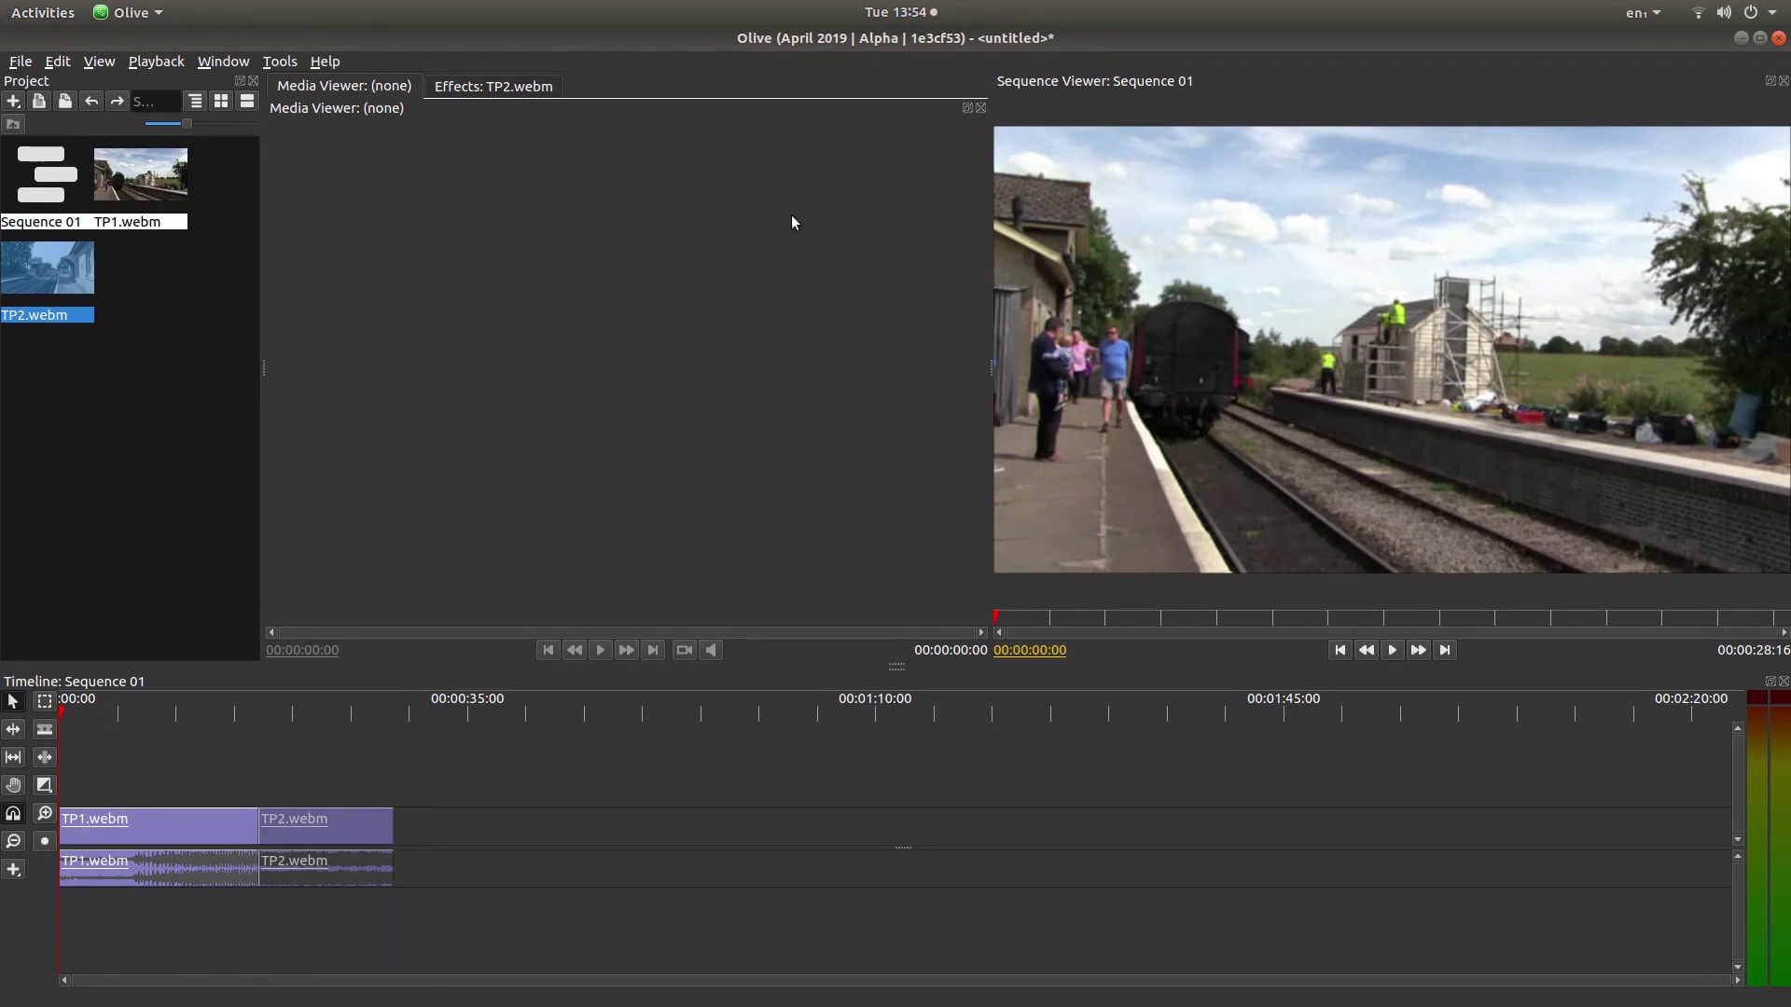
- Restore TP1.webm to its original footage and delete its proxy file
{"action": "left_click", "coordinate": [134, 186]}
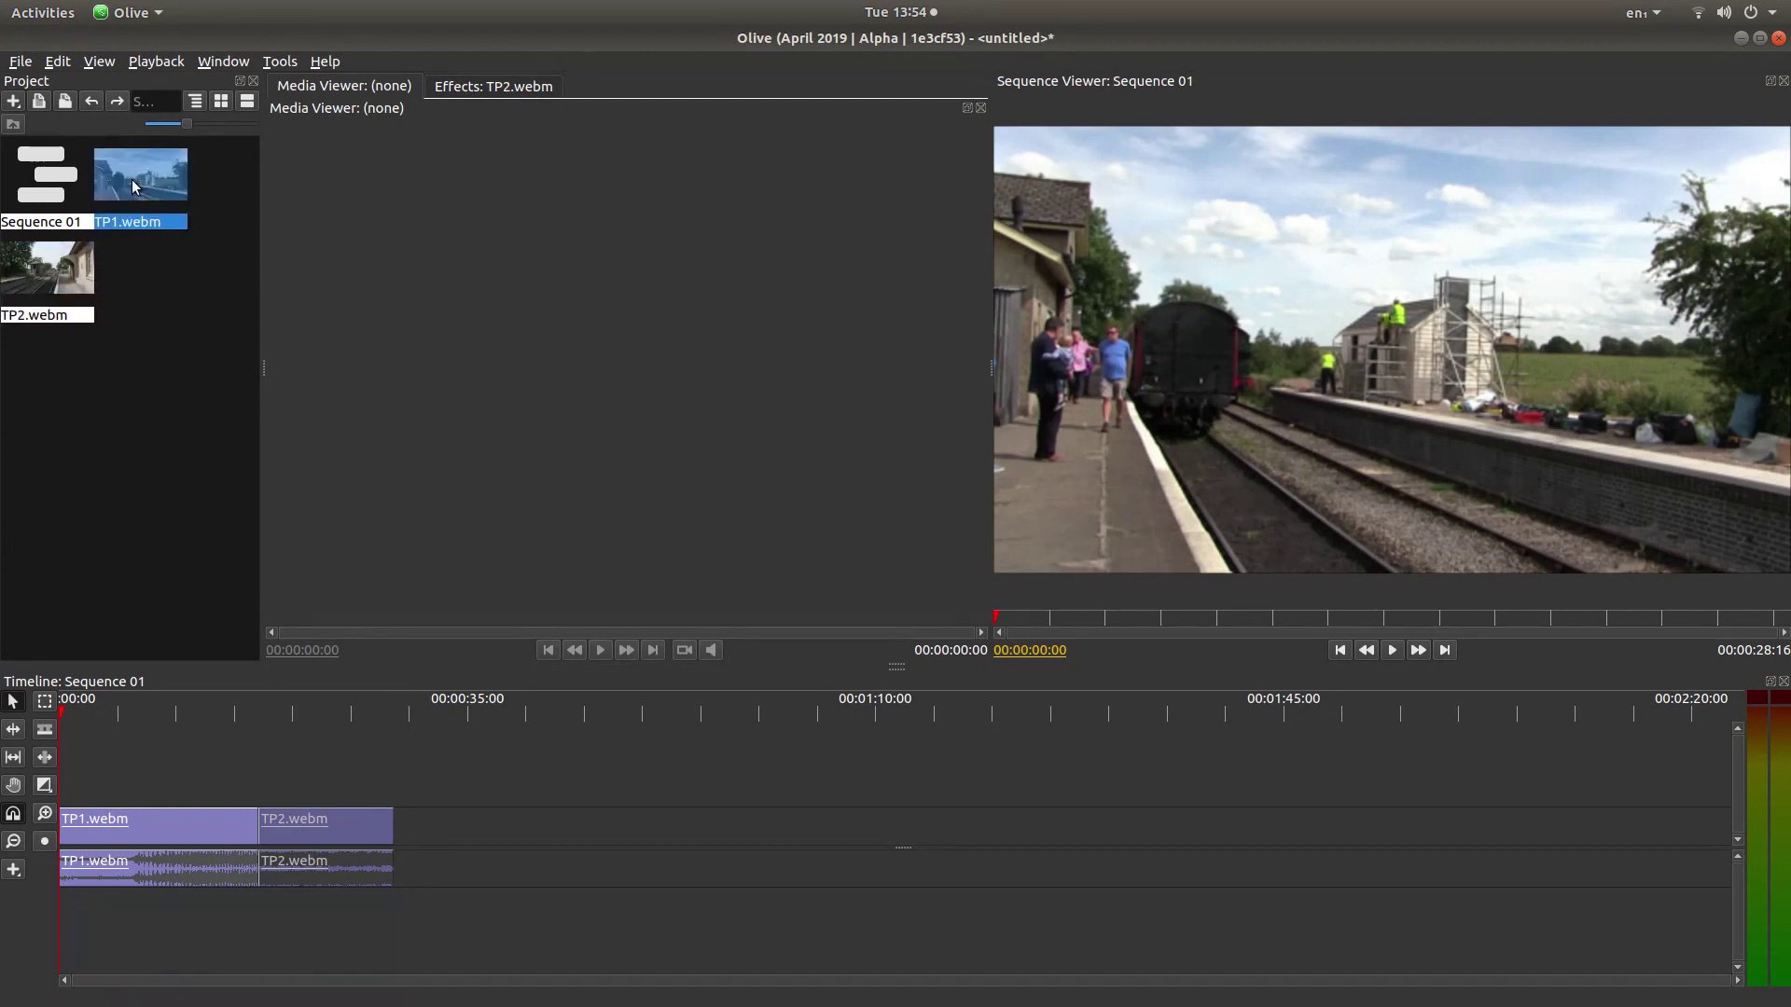
{"action": "right_click", "coordinate": [132, 183]}
{"action": "mouse_move", "coordinate": [186, 383]}
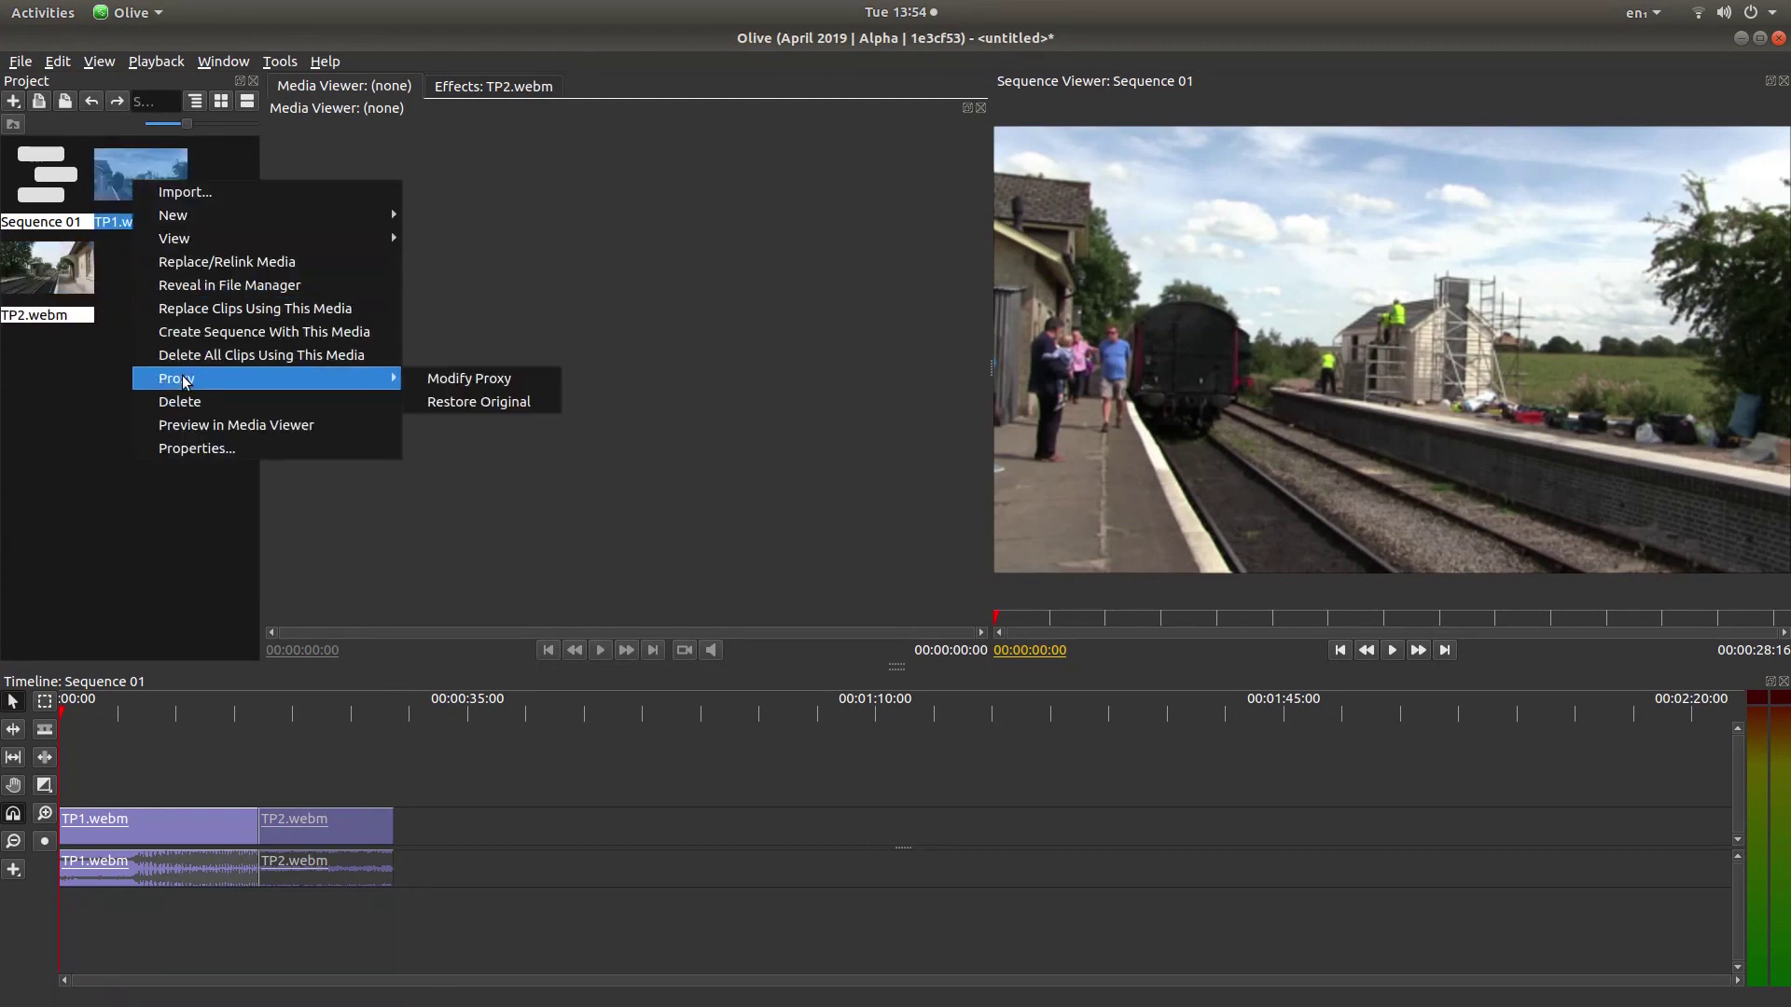
{"action": "left_click", "coordinate": [541, 403]}
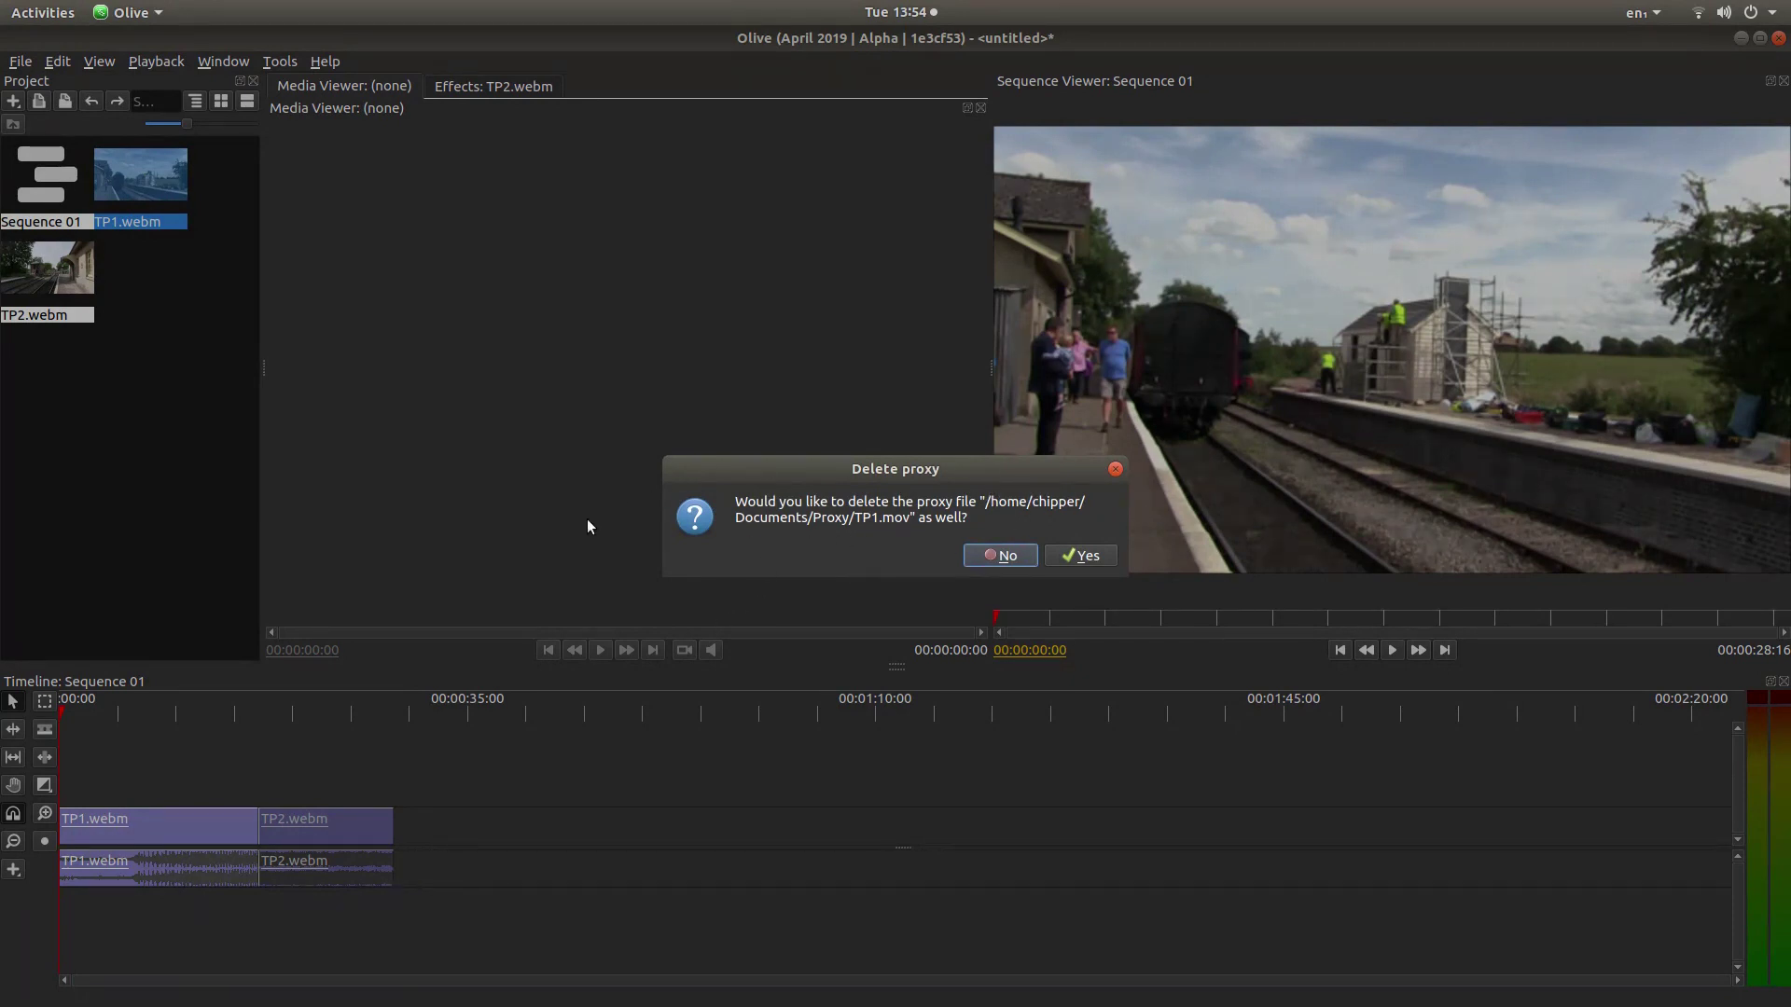
{"action": "left_click", "coordinate": [1076, 555]}
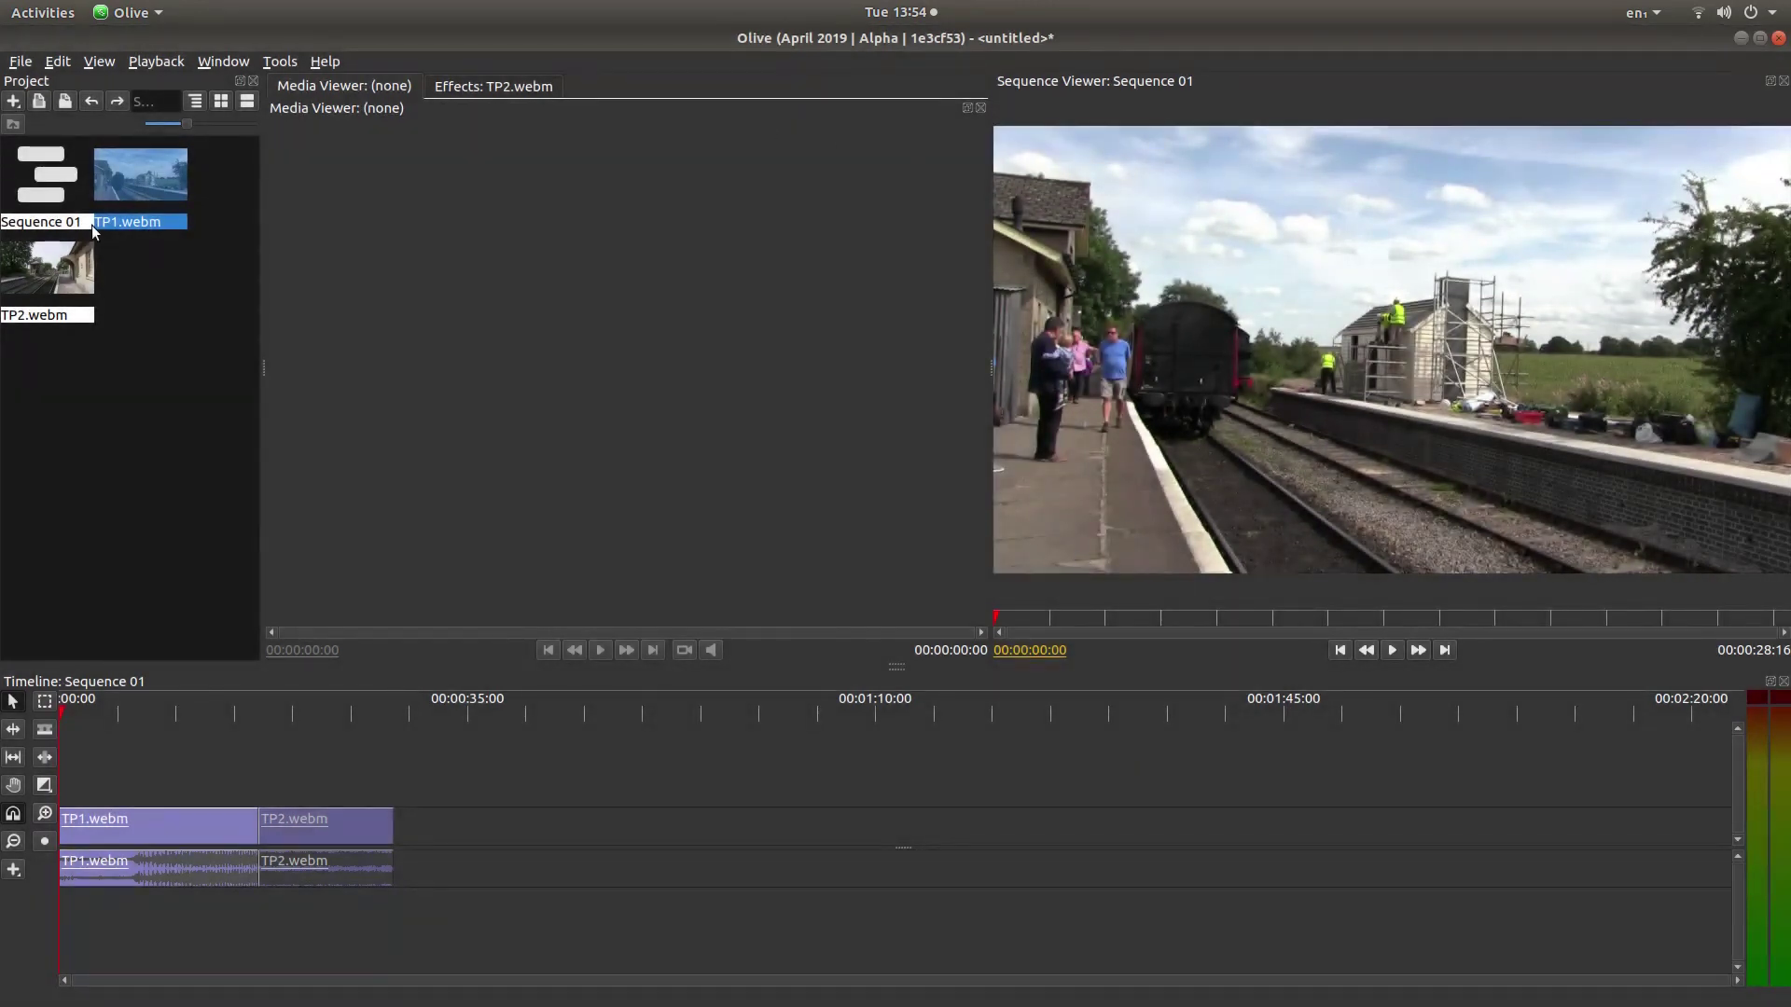
- Restore TP2.webm to its original footage and delete its proxy file
{"action": "left_click", "coordinate": [31, 273]}
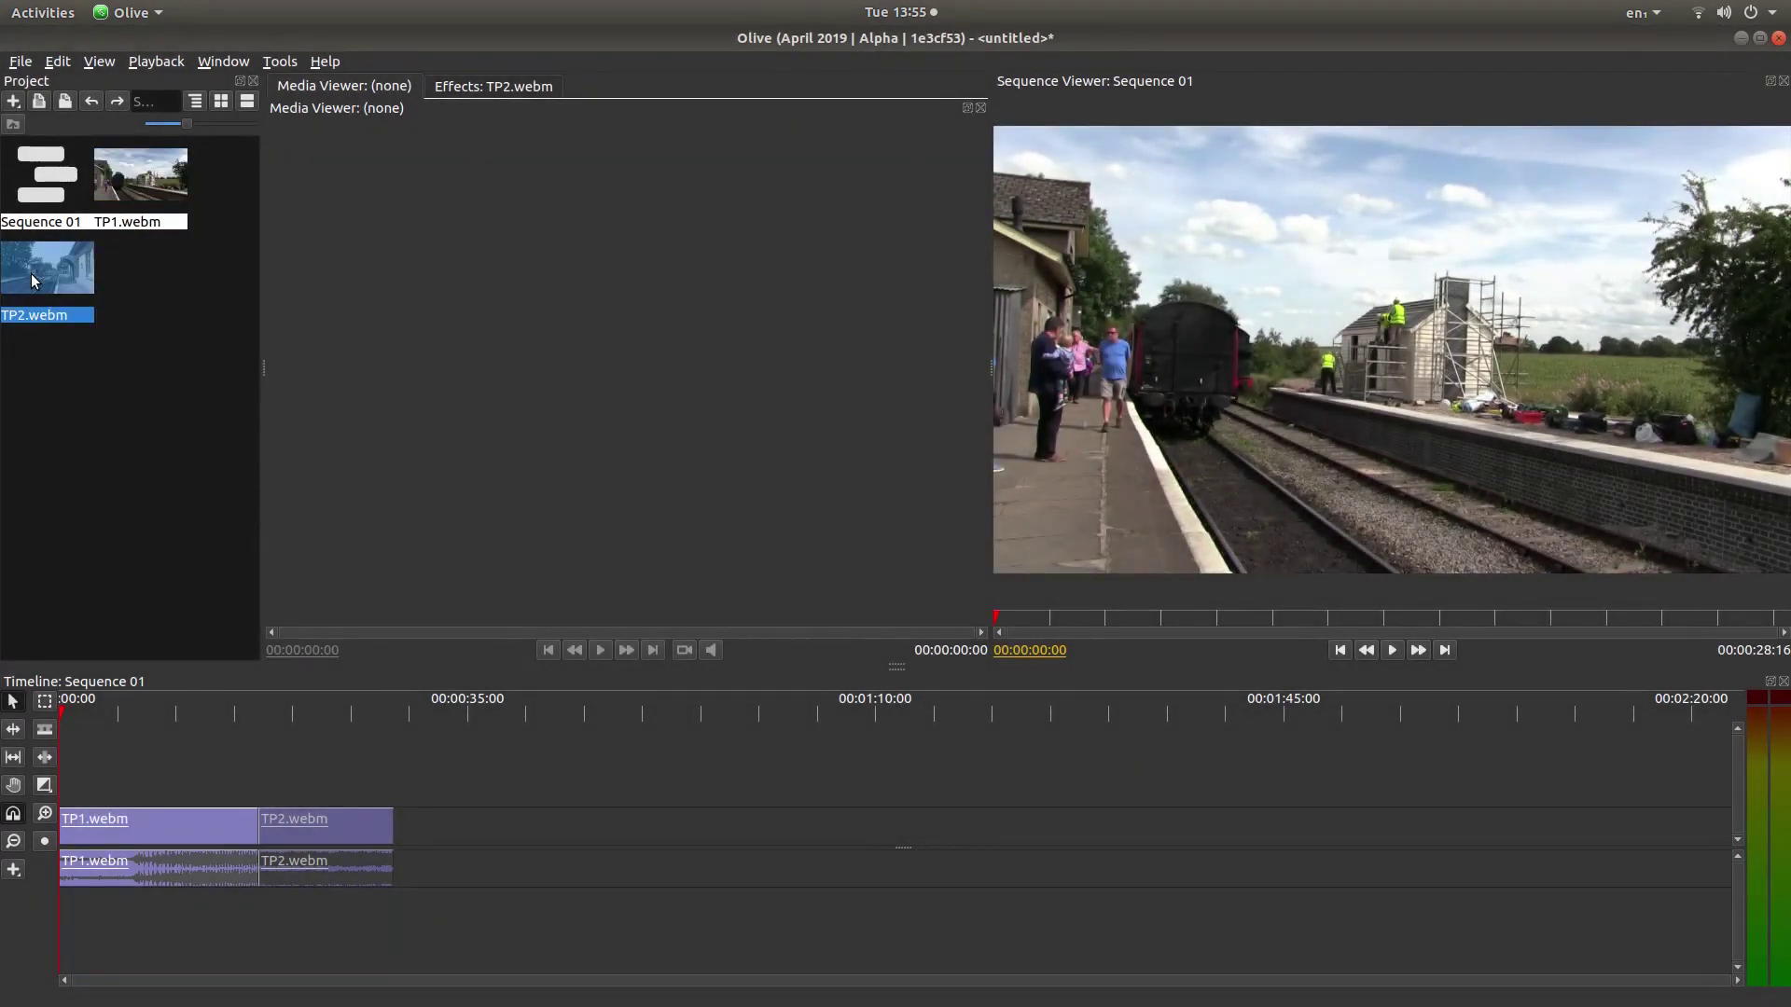
{"action": "right_click", "coordinate": [31, 273]}
{"action": "mouse_move", "coordinate": [264, 480]}
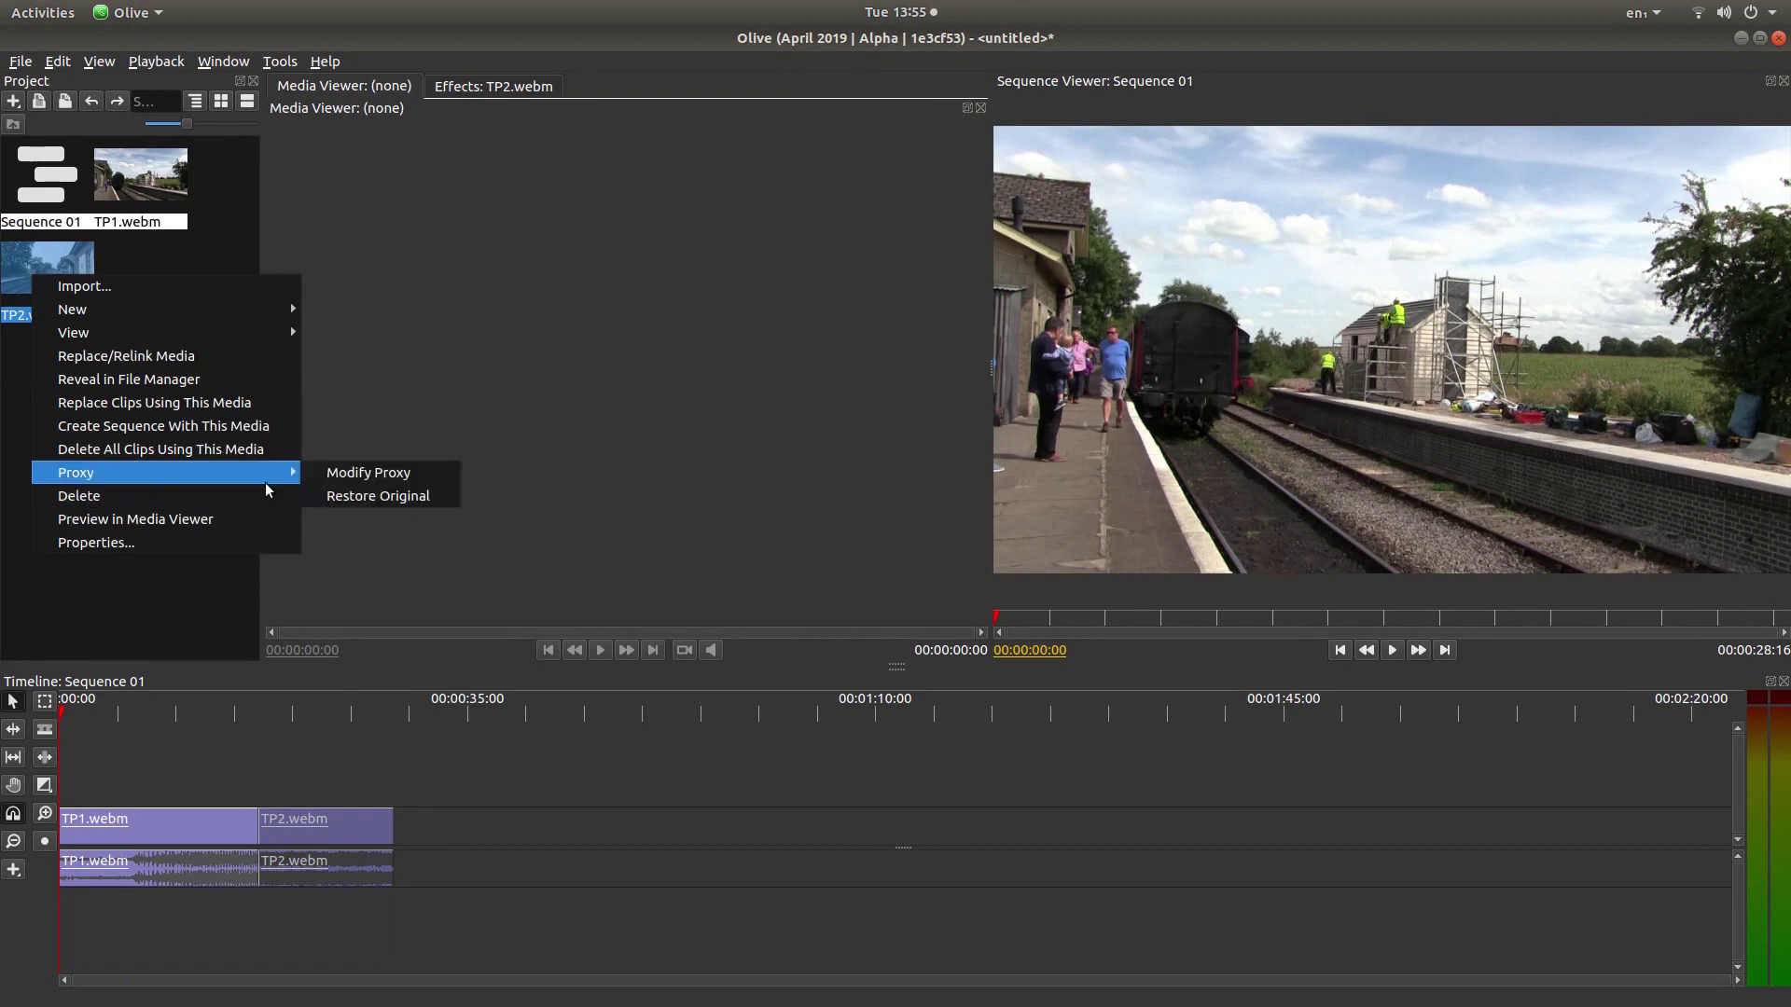
{"action": "left_click", "coordinate": [405, 500]}
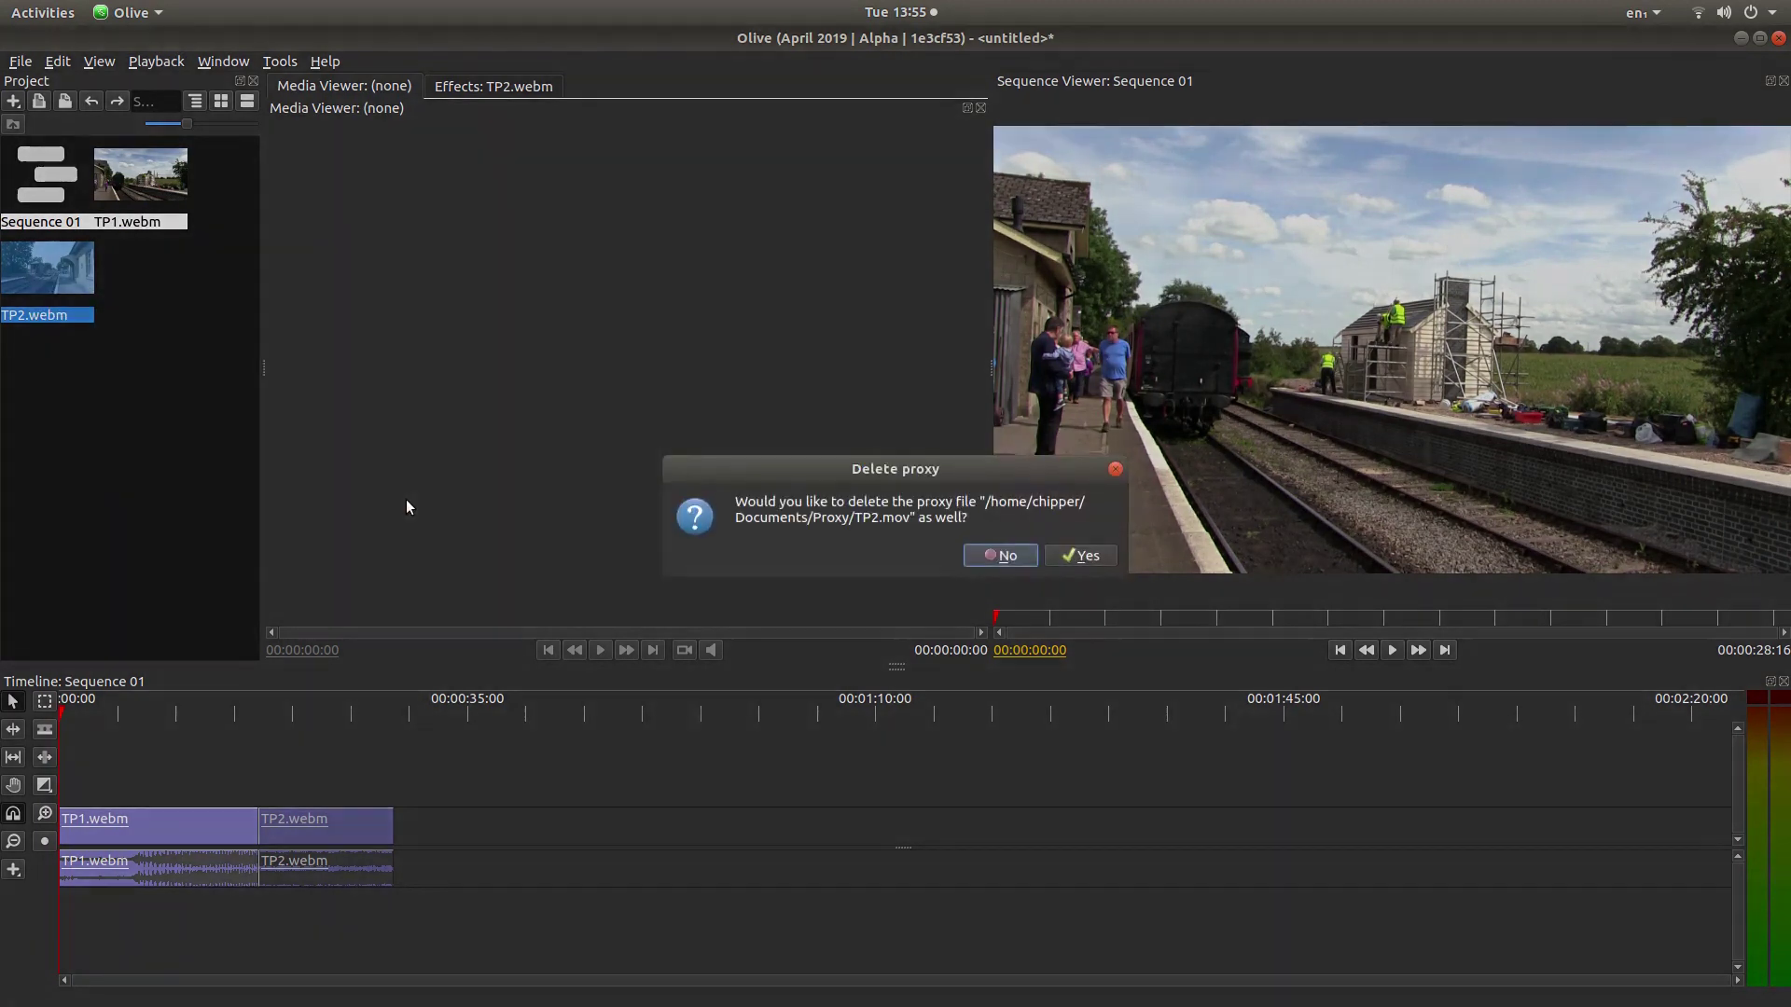
{"action": "left_click", "coordinate": [1080, 558]}
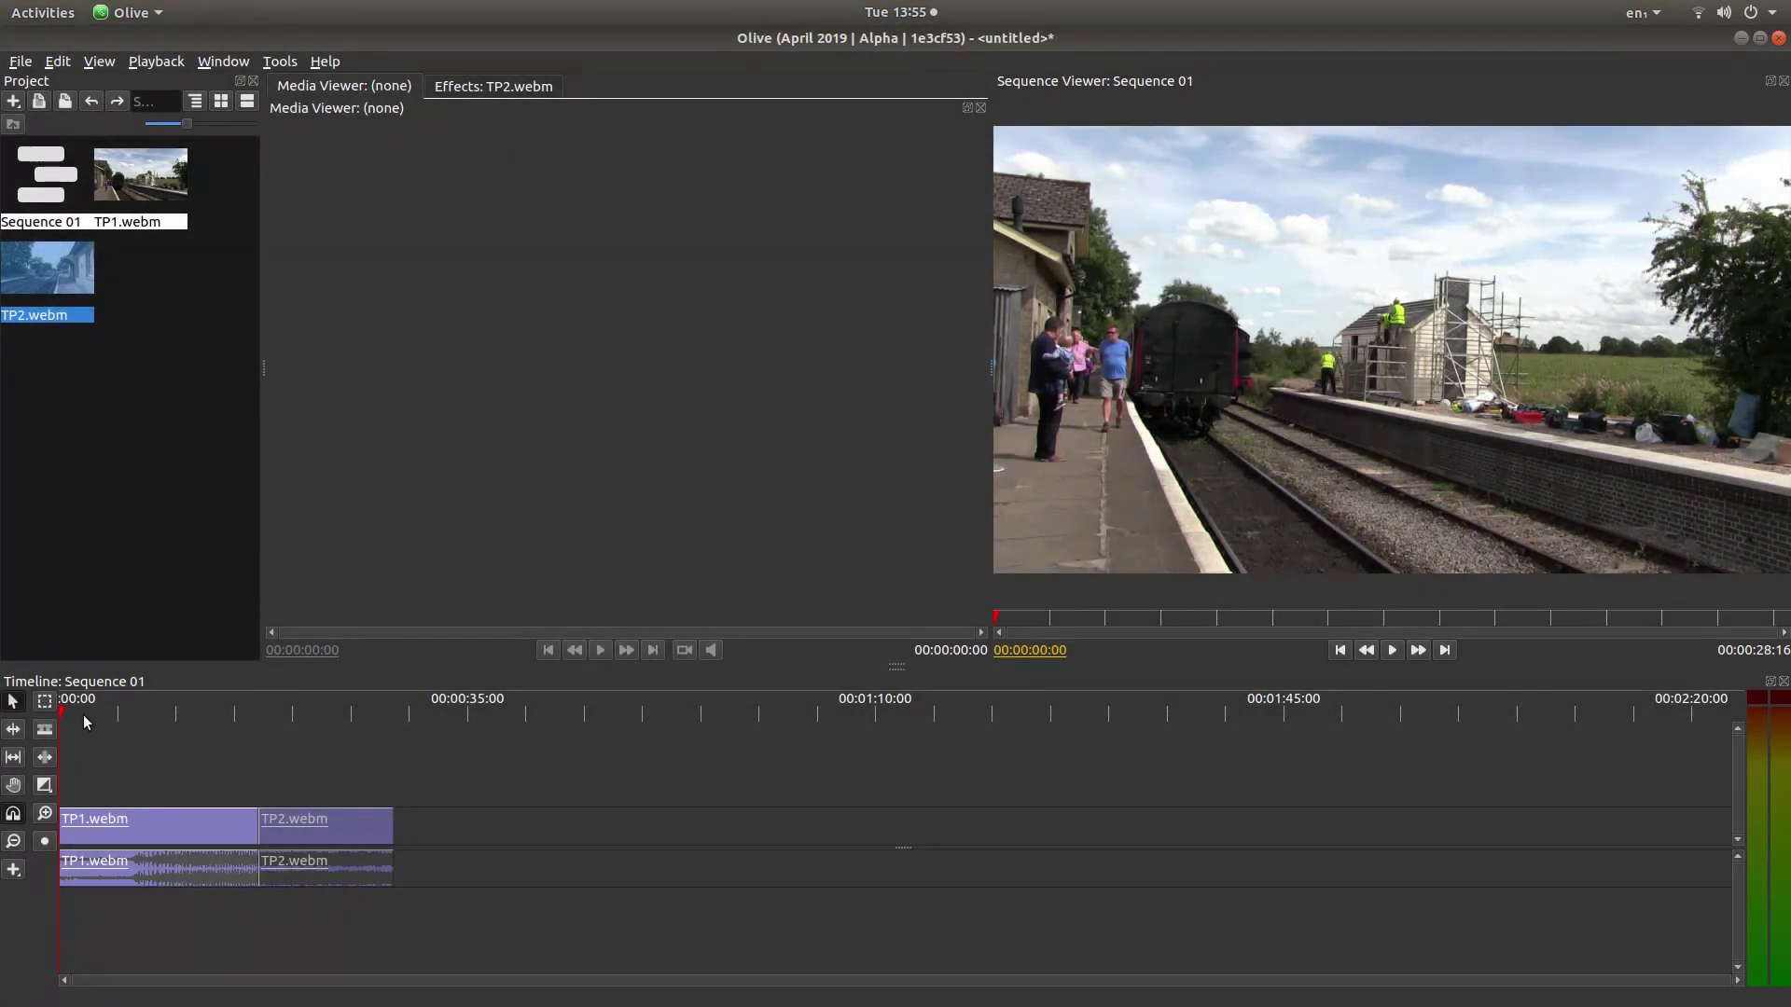
- In File > Export, choose Matroska MKV format and libmp3lame MP3 audio codec, then click Export
{"action": "left_click_drag", "start_coordinate": [83, 714], "coordinate": [290, 723]}
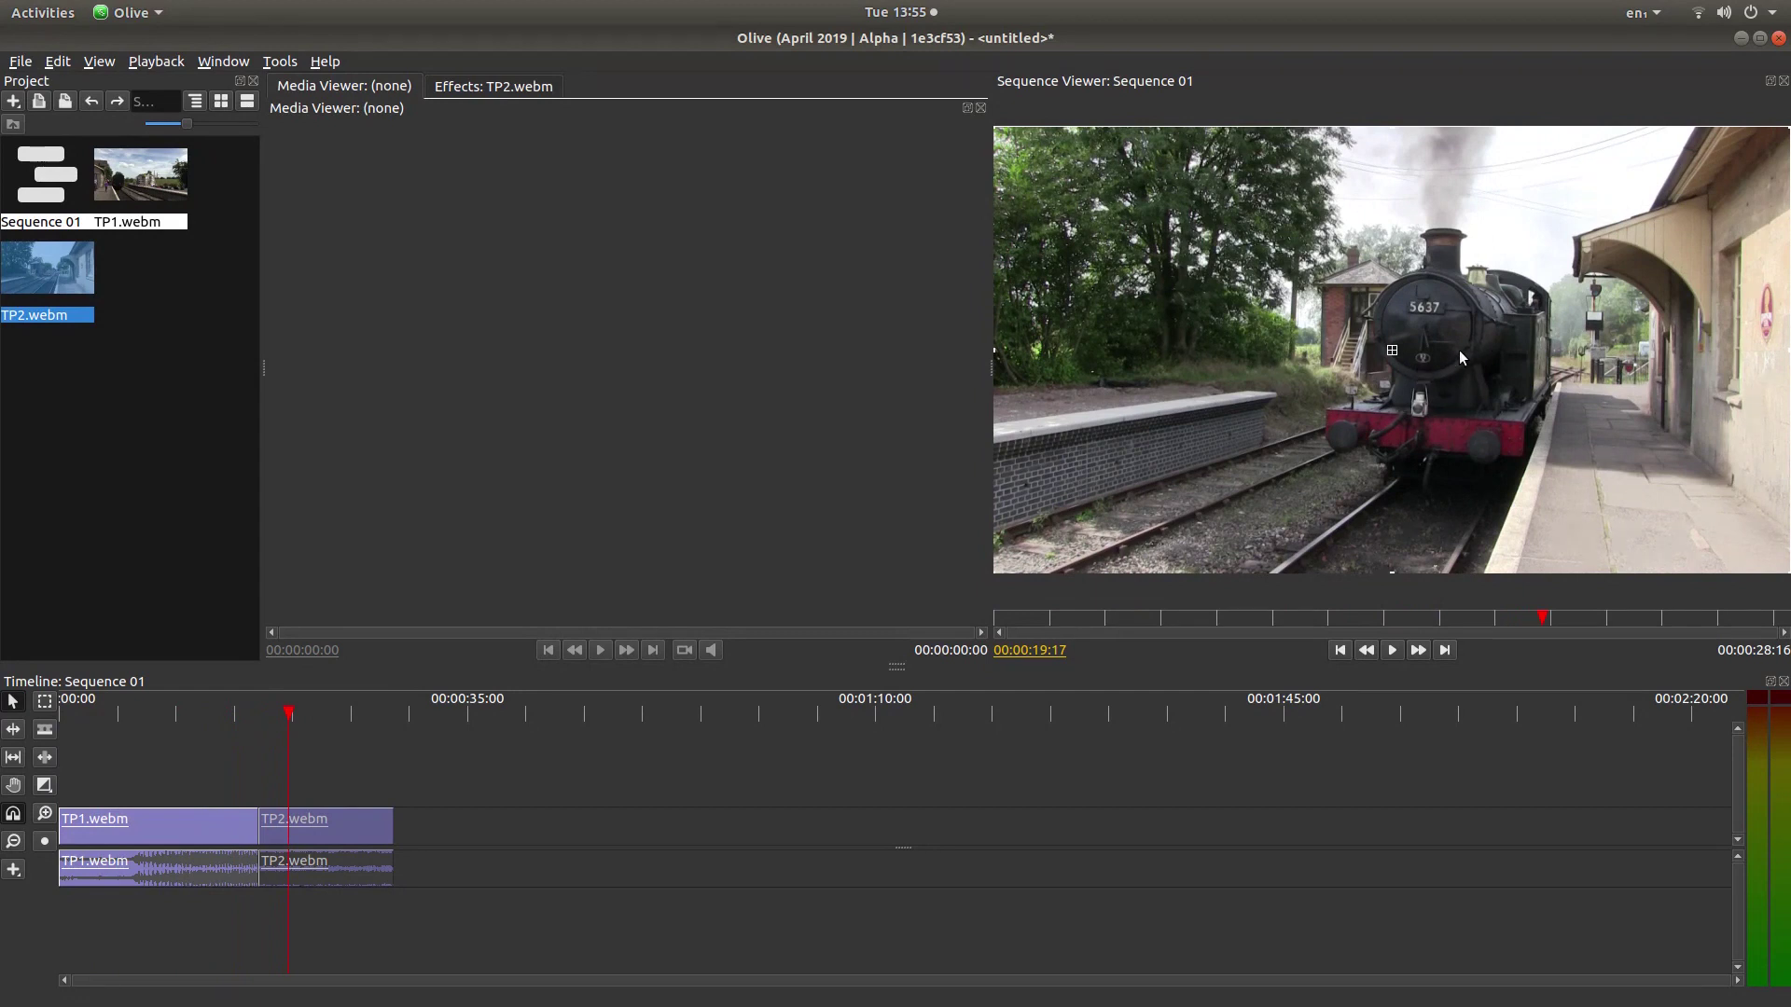
{"action": "left_click", "coordinate": [8, 63]}
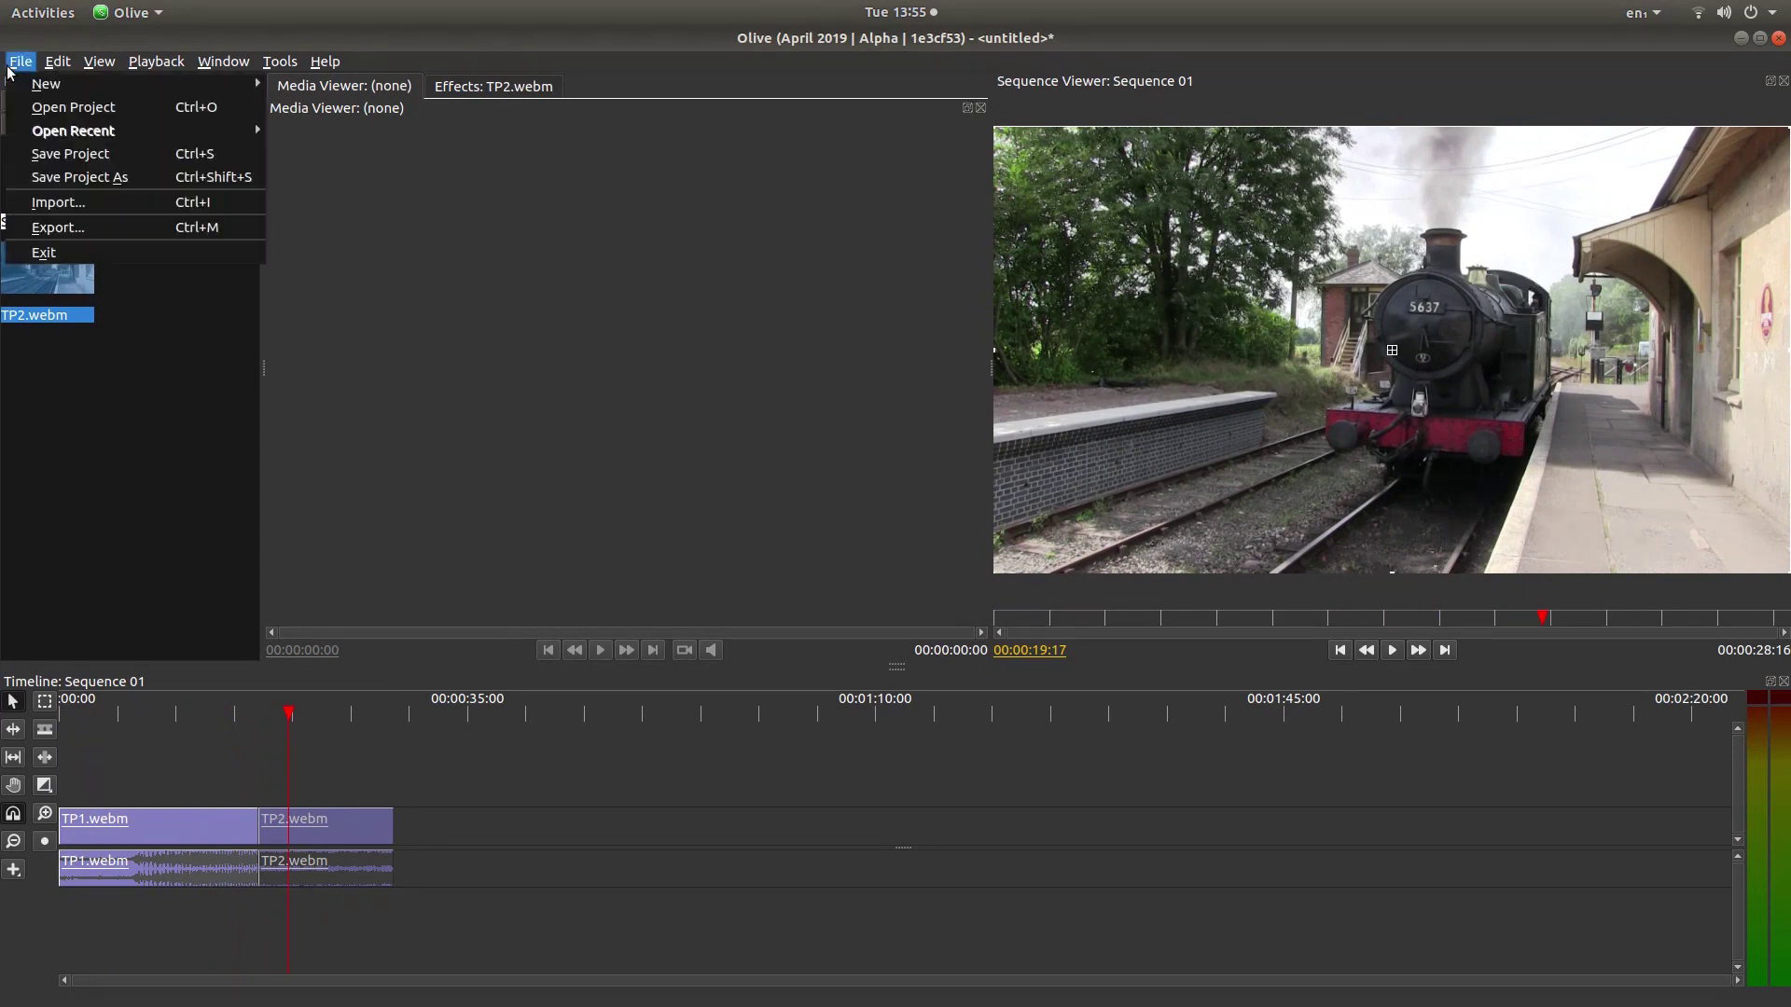
{"action": "left_click", "coordinate": [65, 228]}
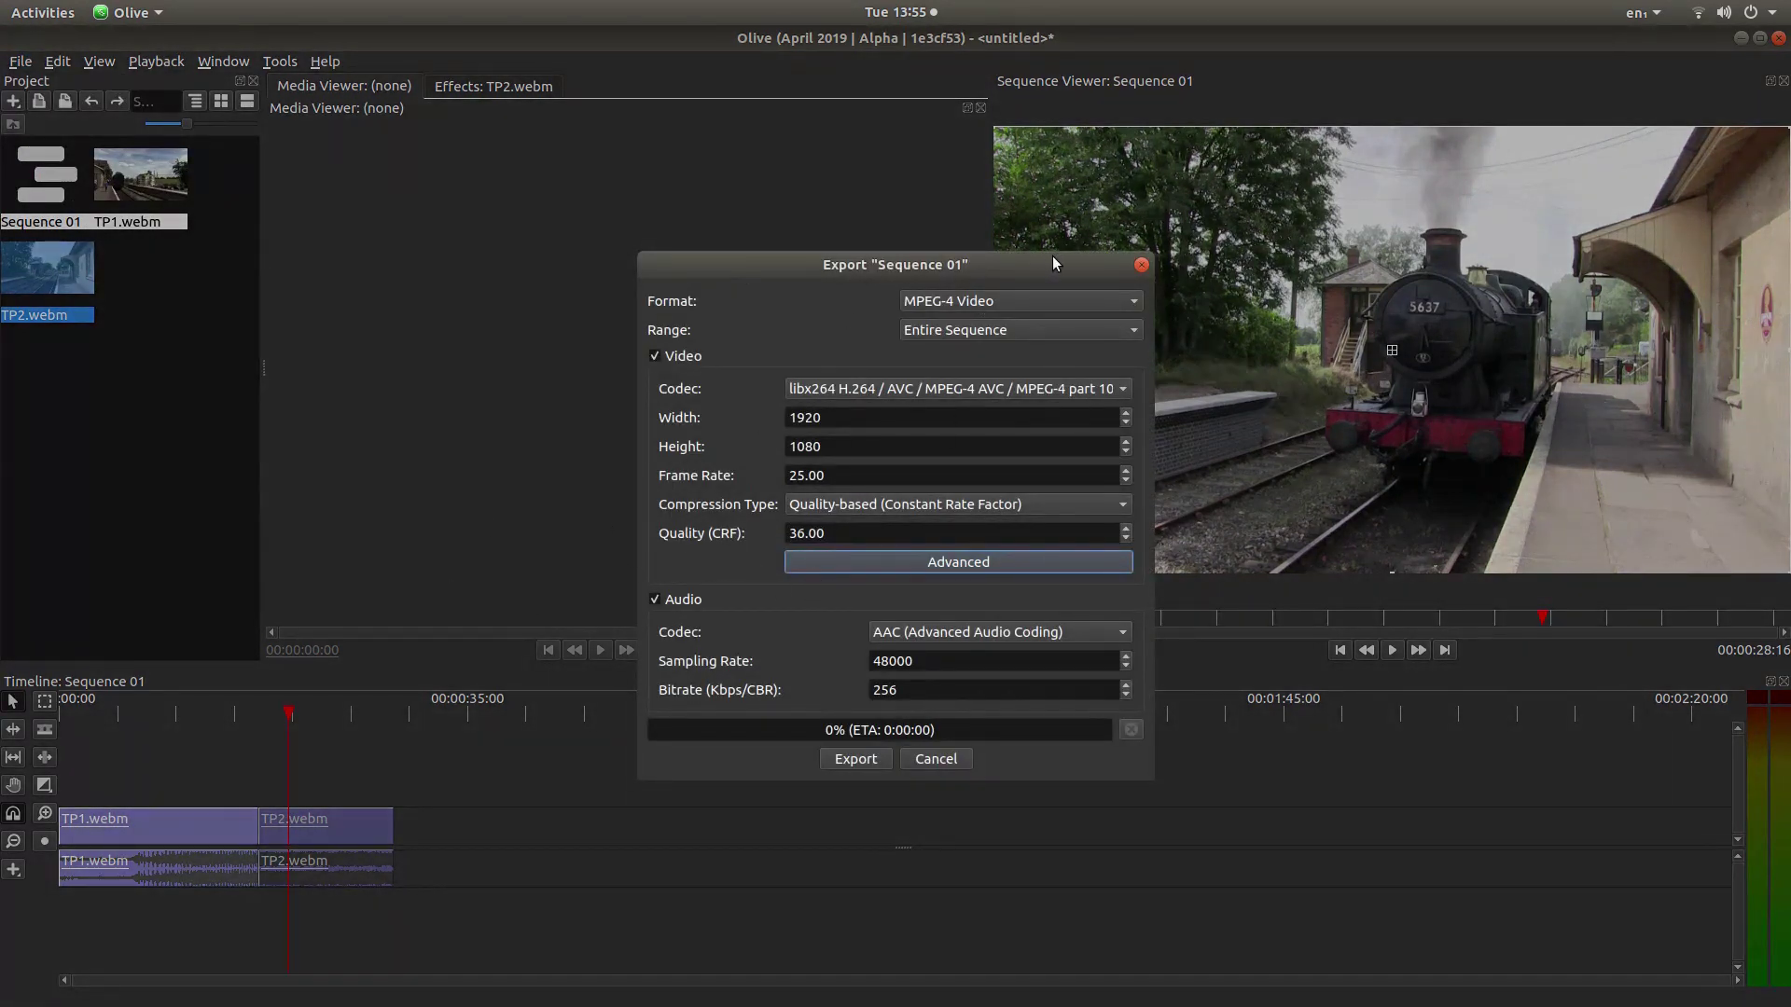
{"action": "left_click", "coordinate": [969, 300]}
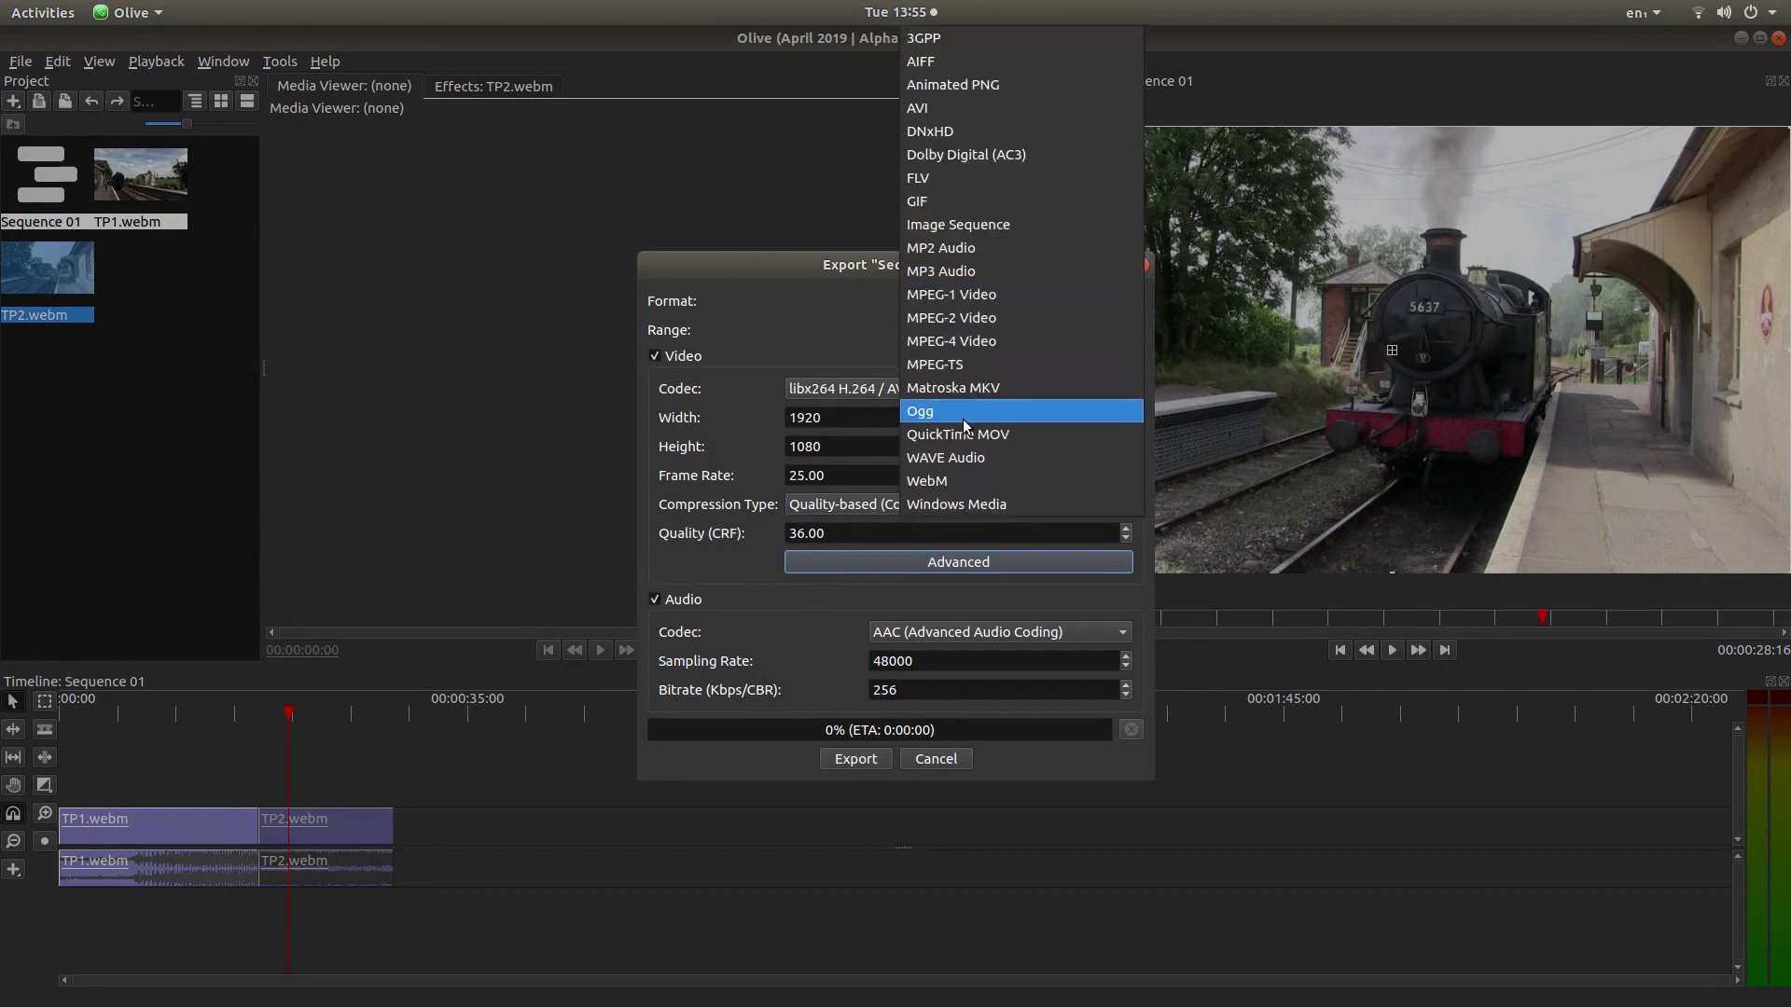
{"action": "left_click", "coordinate": [998, 389]}
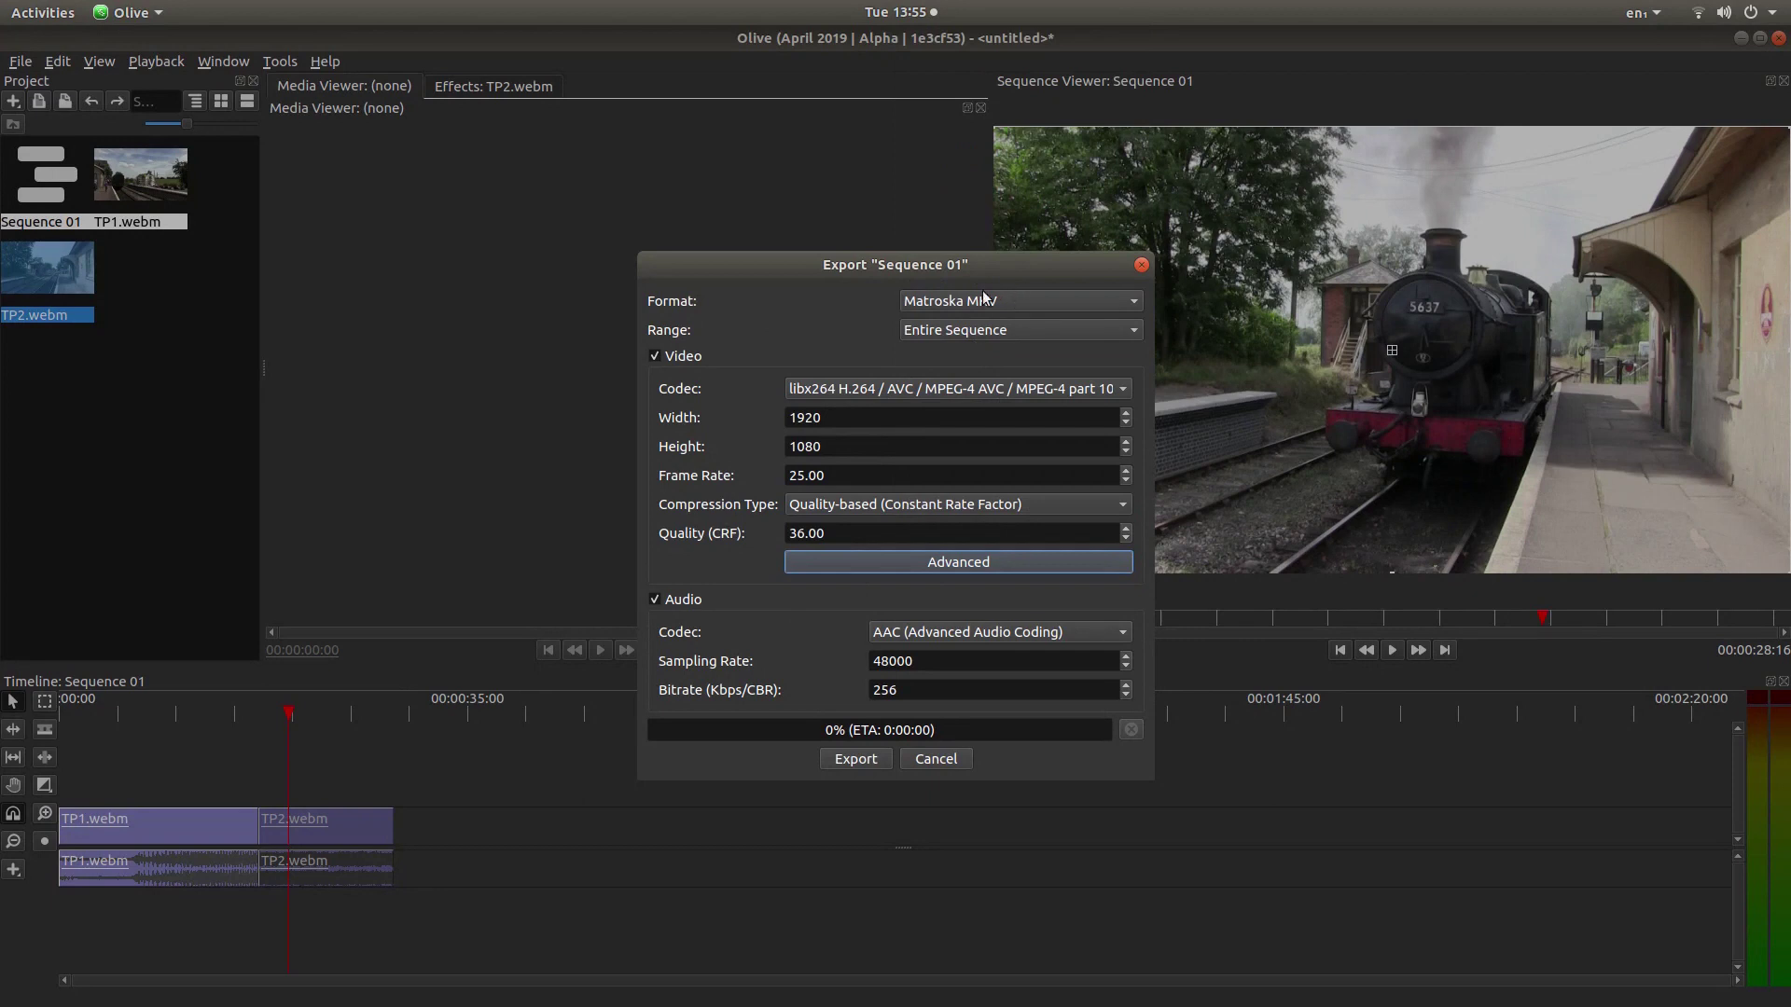
{"action": "left_click", "coordinate": [988, 635]}
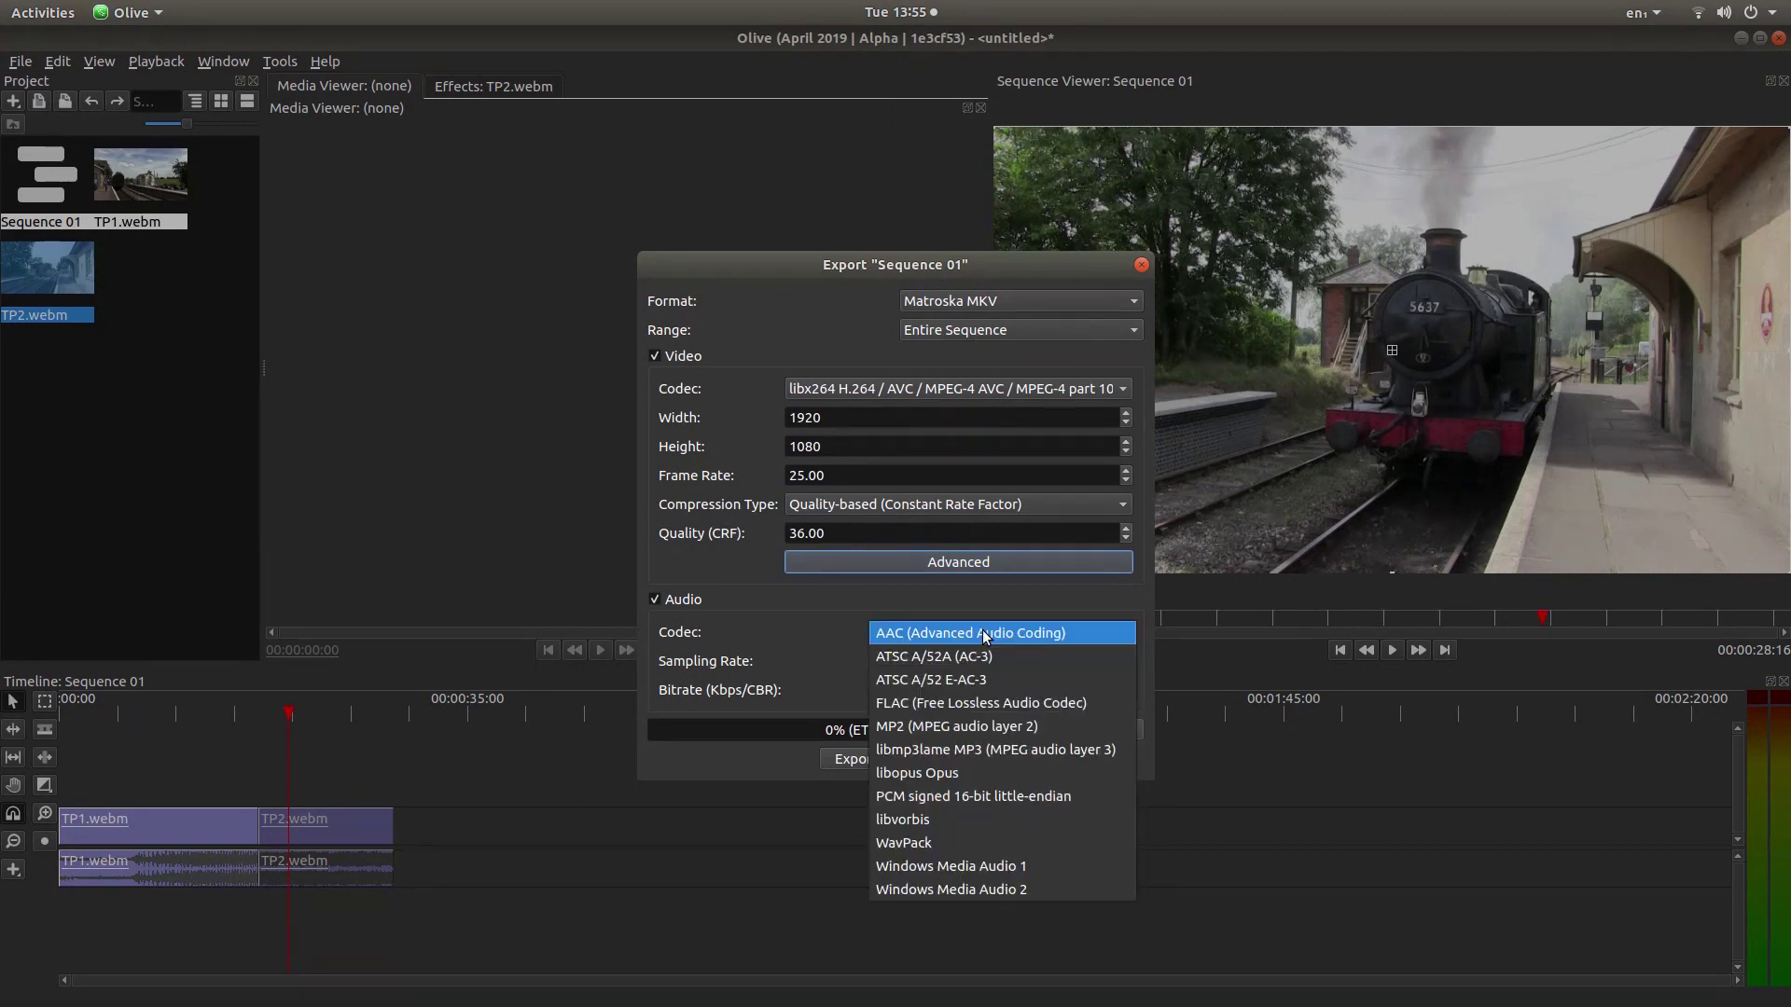
{"action": "left_click", "coordinate": [1040, 750]}
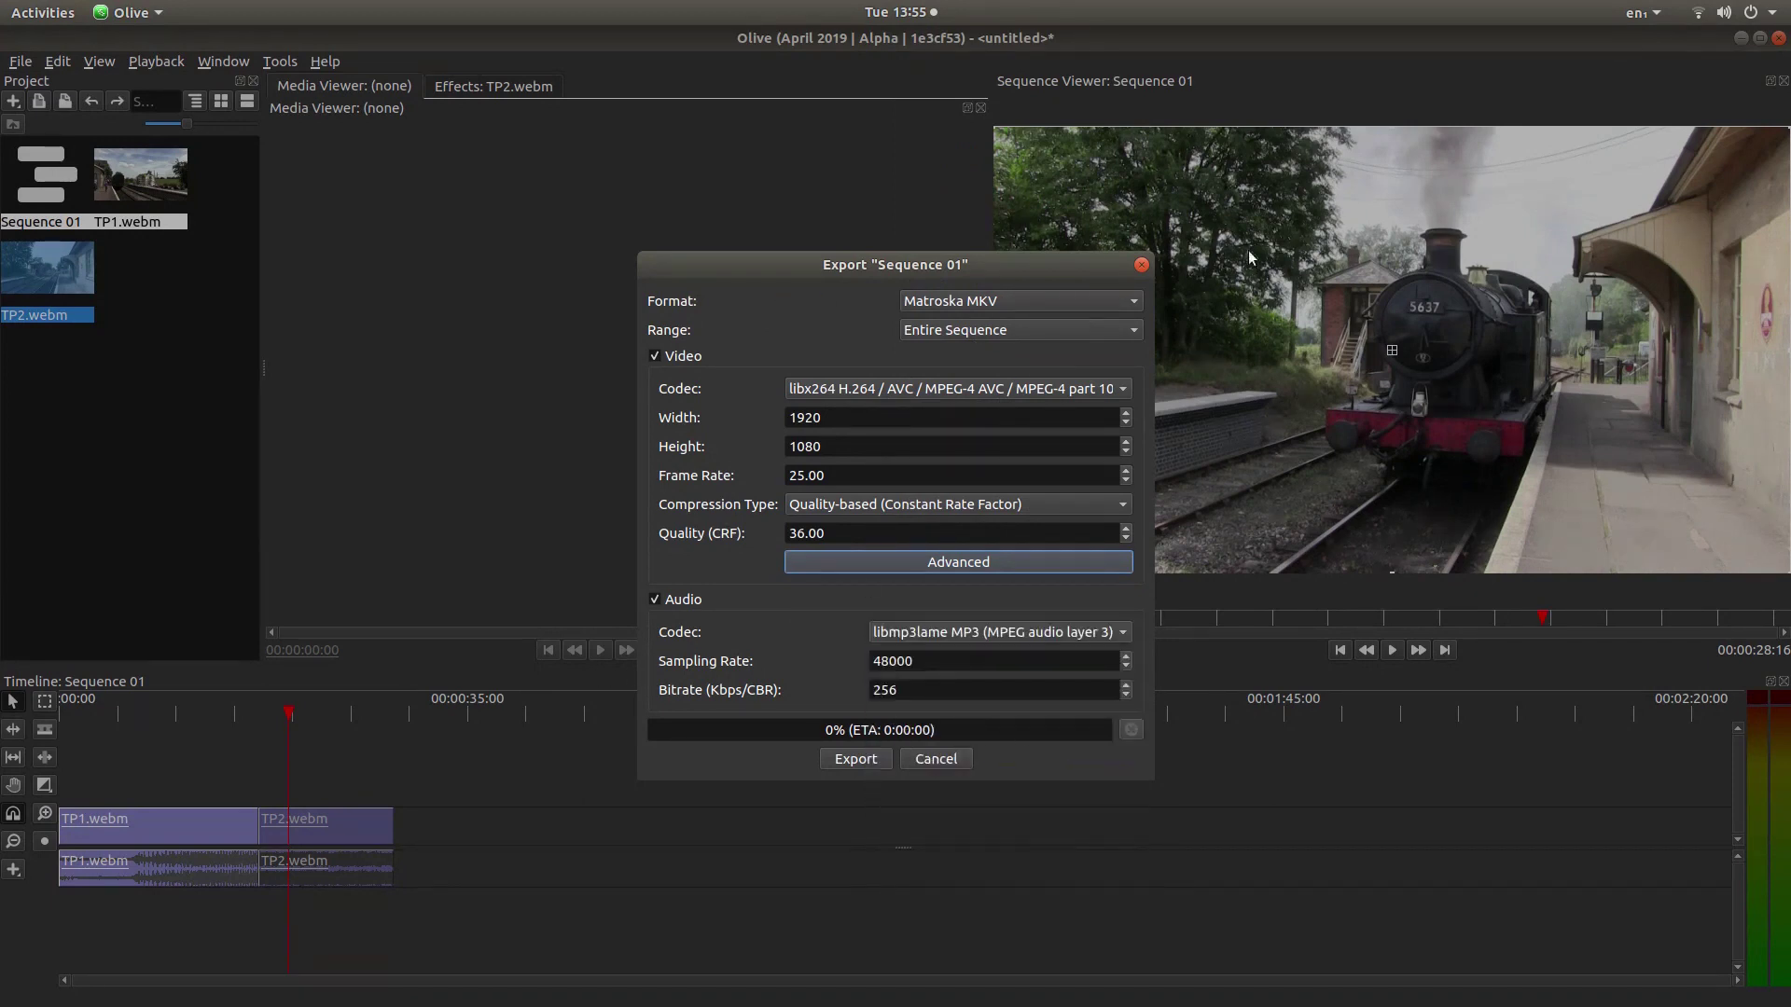
{"action": "left_click", "coordinate": [856, 759]}
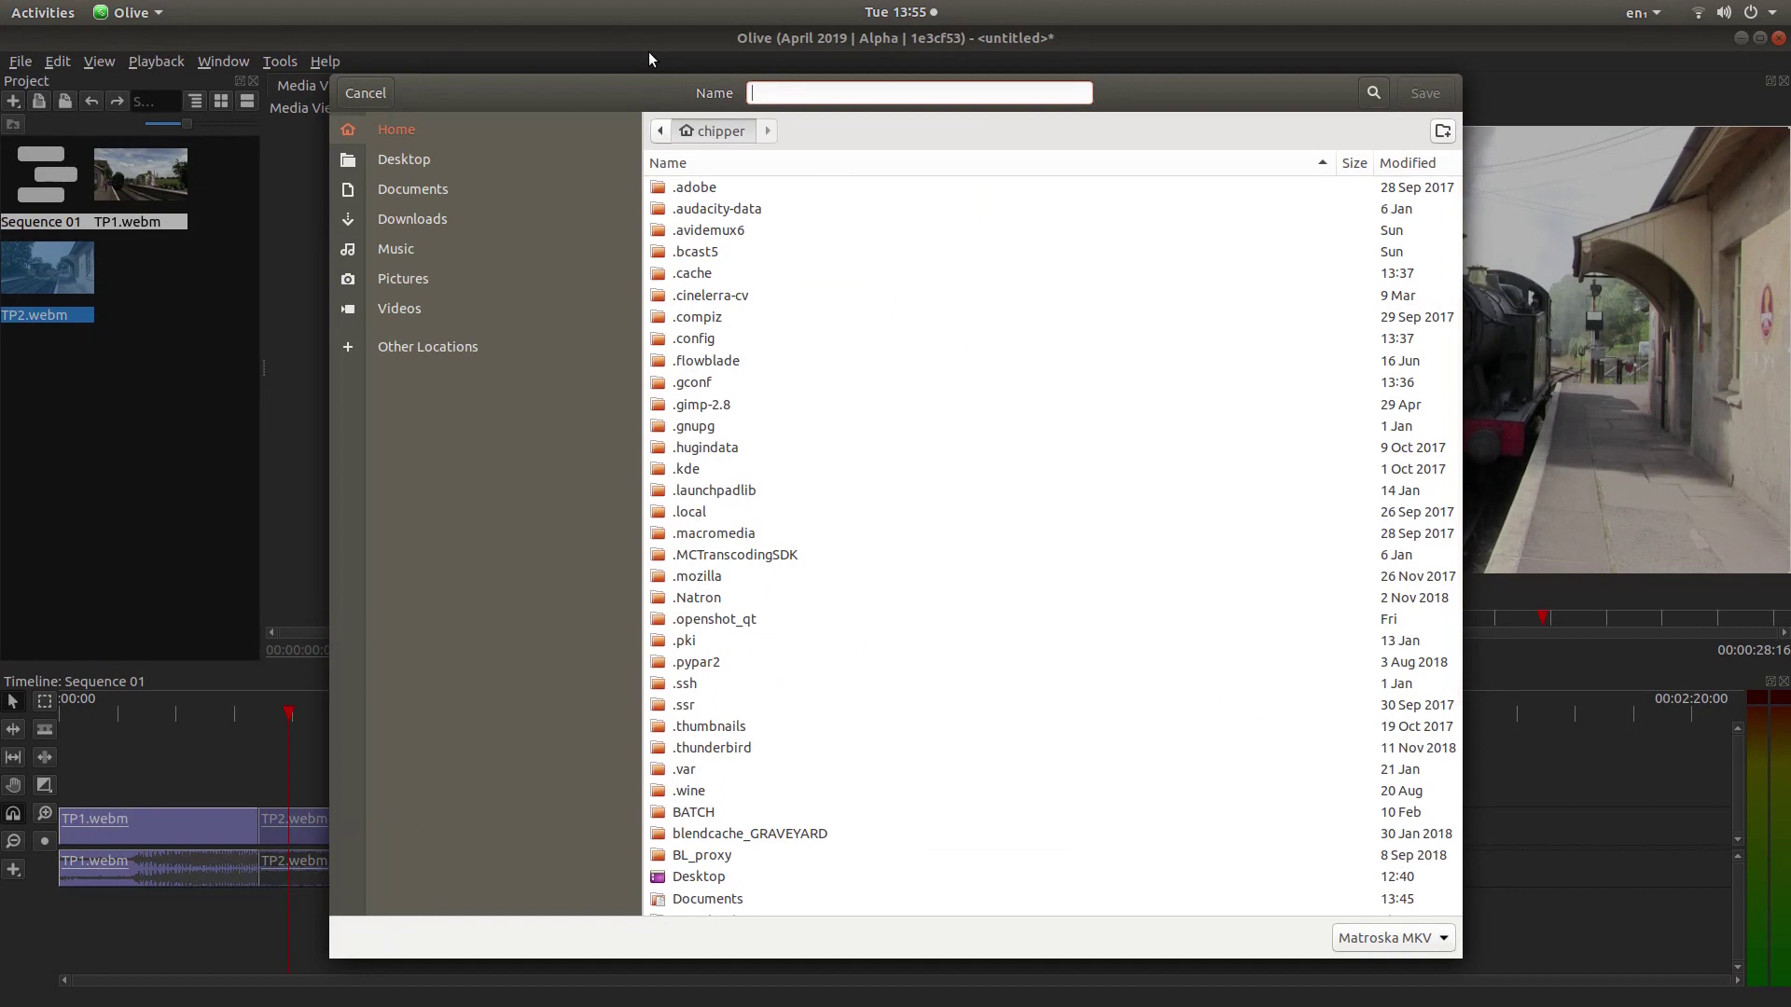
- Name the export file TRAINS and save it to start rendering
{"action": "type", "text": "TRAINS"}
{"action": "left_click", "coordinate": [1420, 93]}
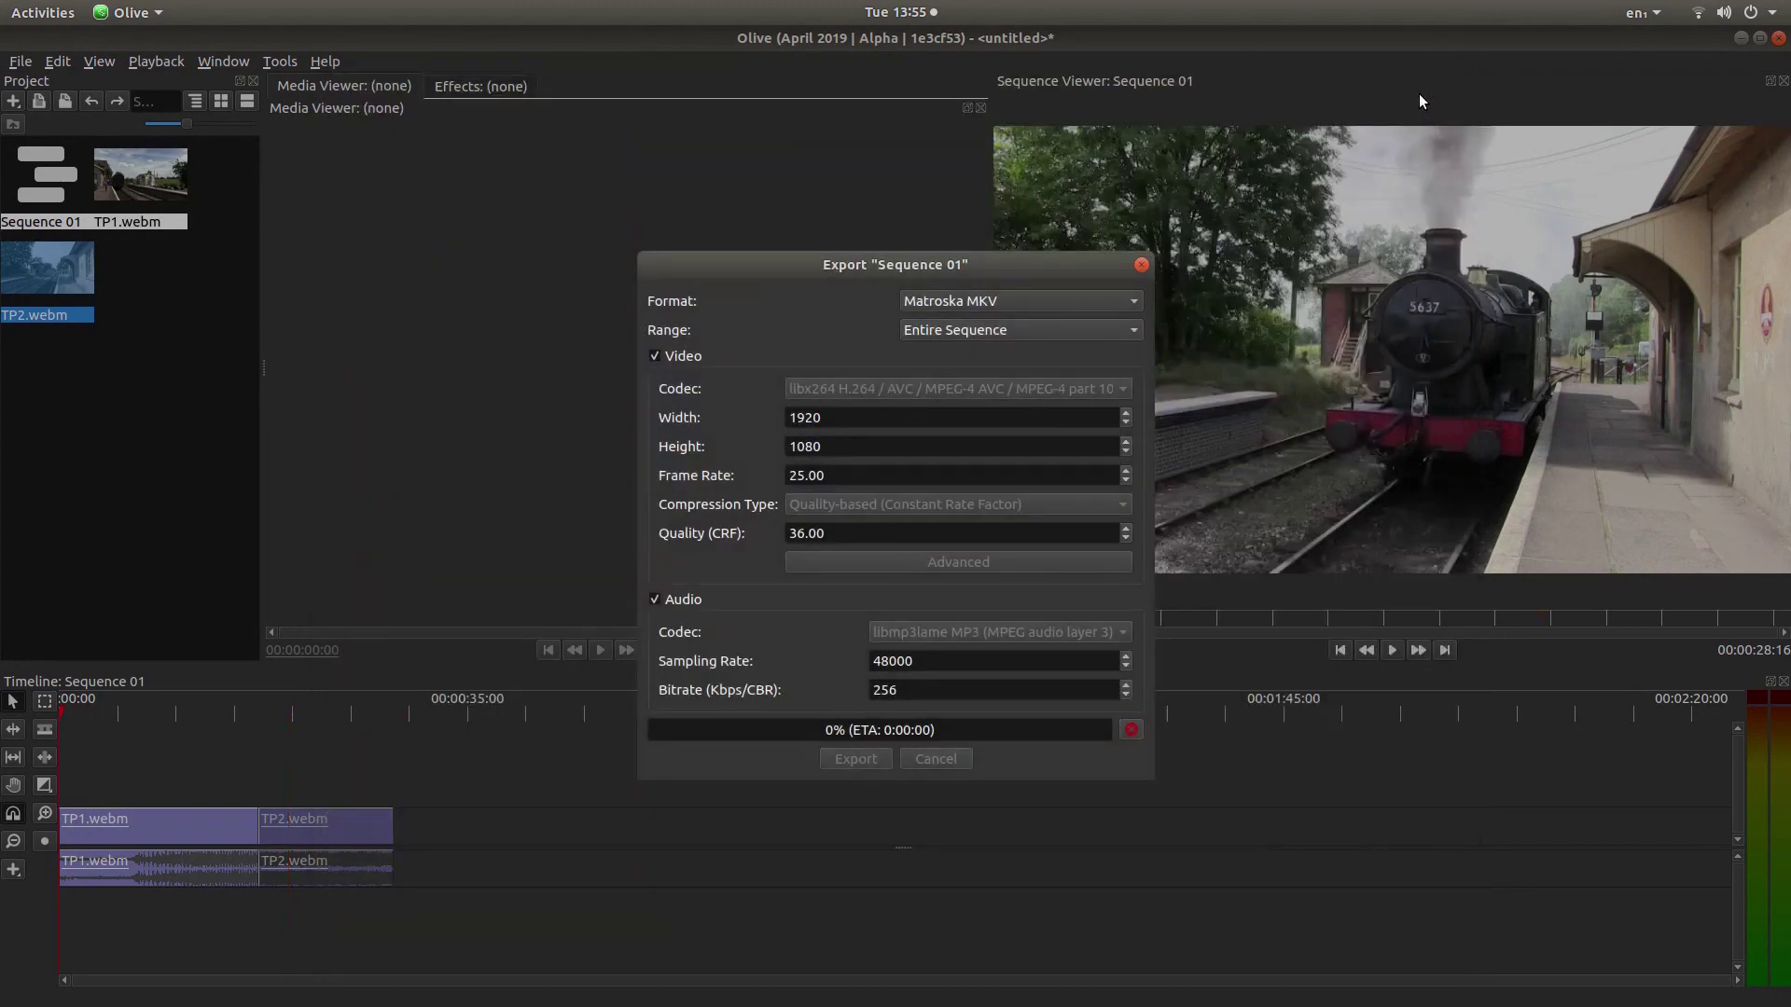